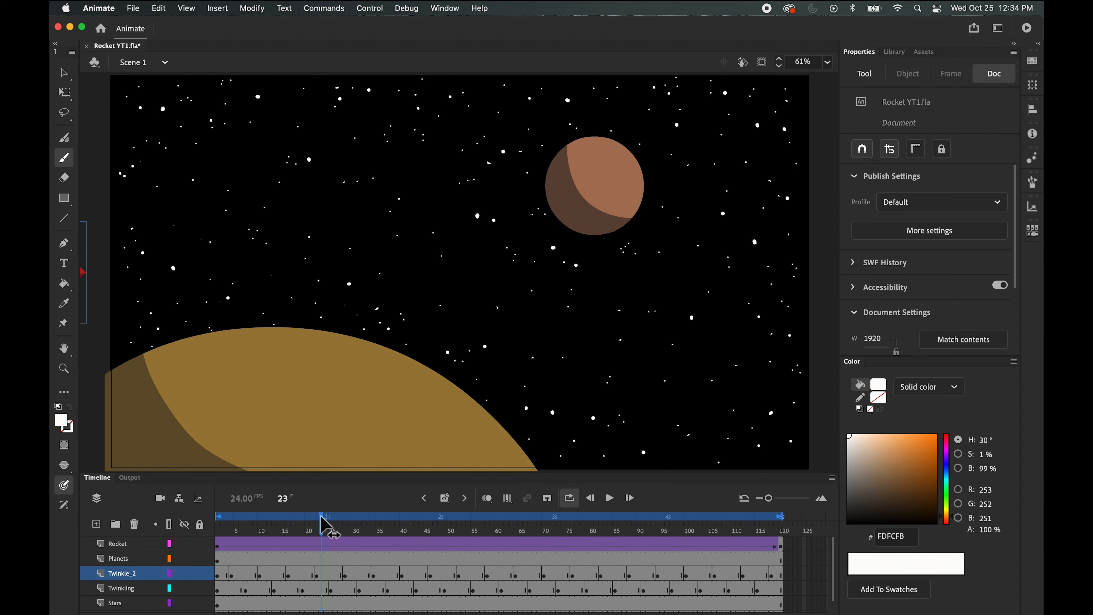
# Hide the Stars and Twinkle_2 layers and select the Twinkling layer's keyframe at frame 7
pyautogui.moveTo(321, 516); pyautogui.dragTo(202, 560)
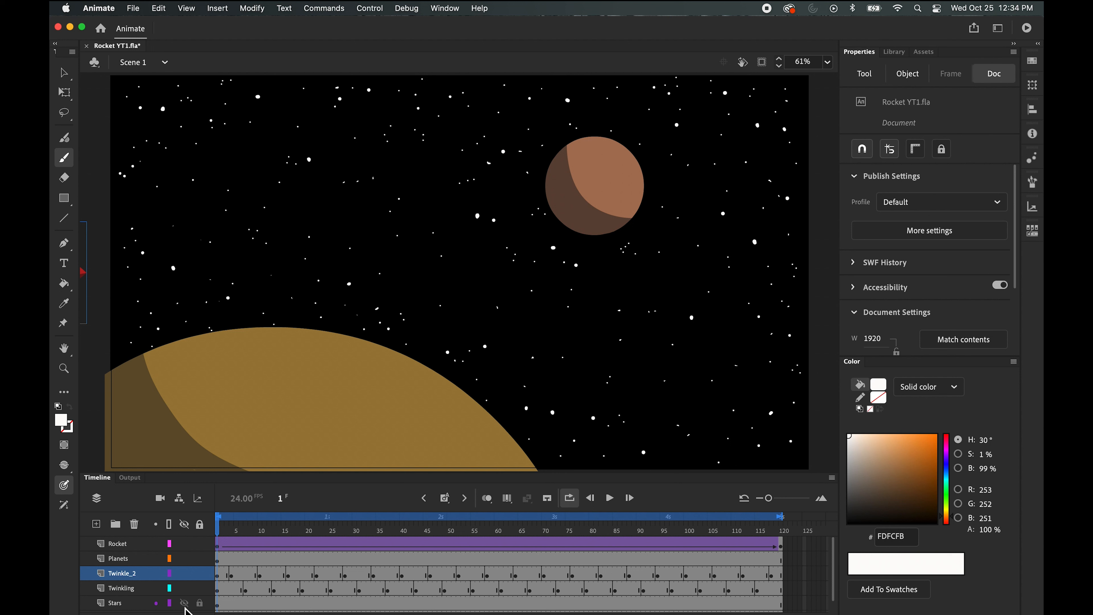
pyautogui.click(185, 603)
pyautogui.click(184, 573)
pyautogui.moveTo(221, 532); pyautogui.dragTo(244, 586)
pyautogui.click(245, 588)
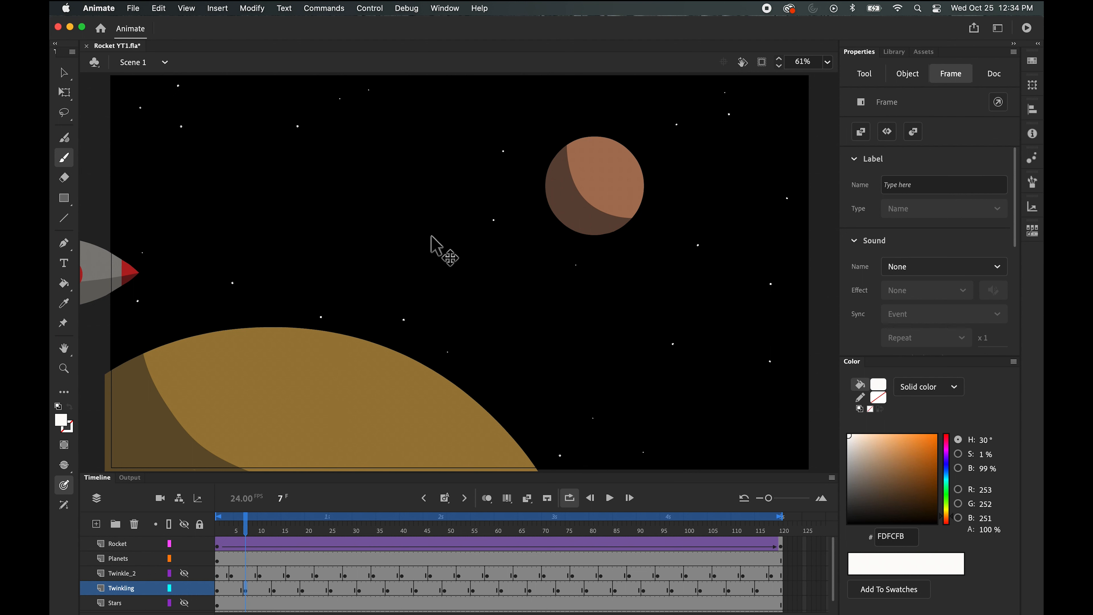
# Paint a larger white dot with the Classic Brush in the empty sky beside the shaded edge of the red planet
pyautogui.press('super+equal')
pyautogui.press('super+equal')
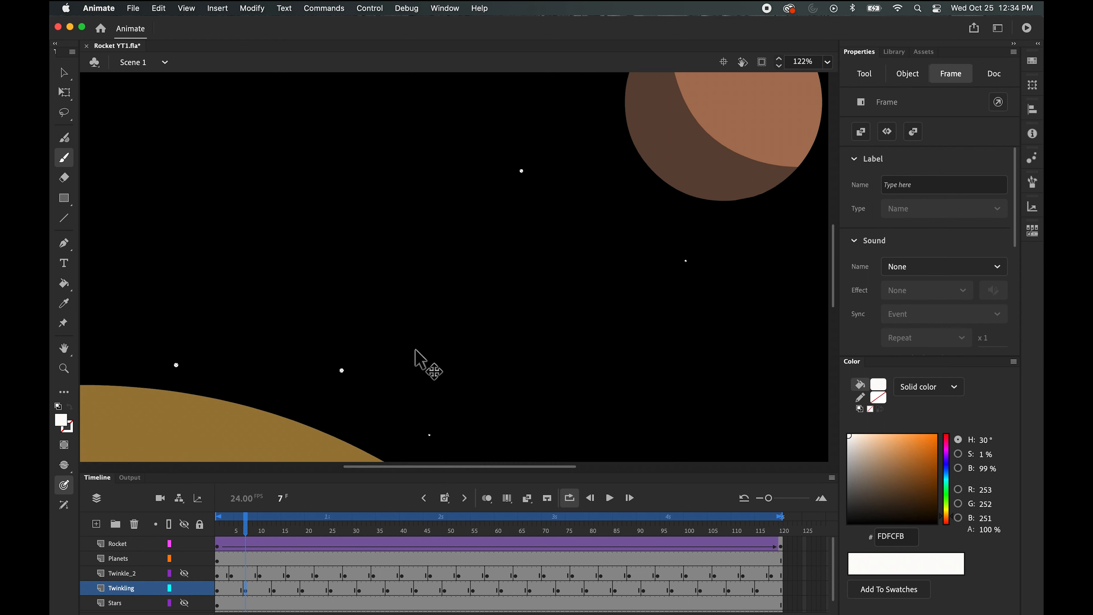
pyautogui.press('space')
pyautogui.moveTo(493, 257); pyautogui.dragTo(429, 301)
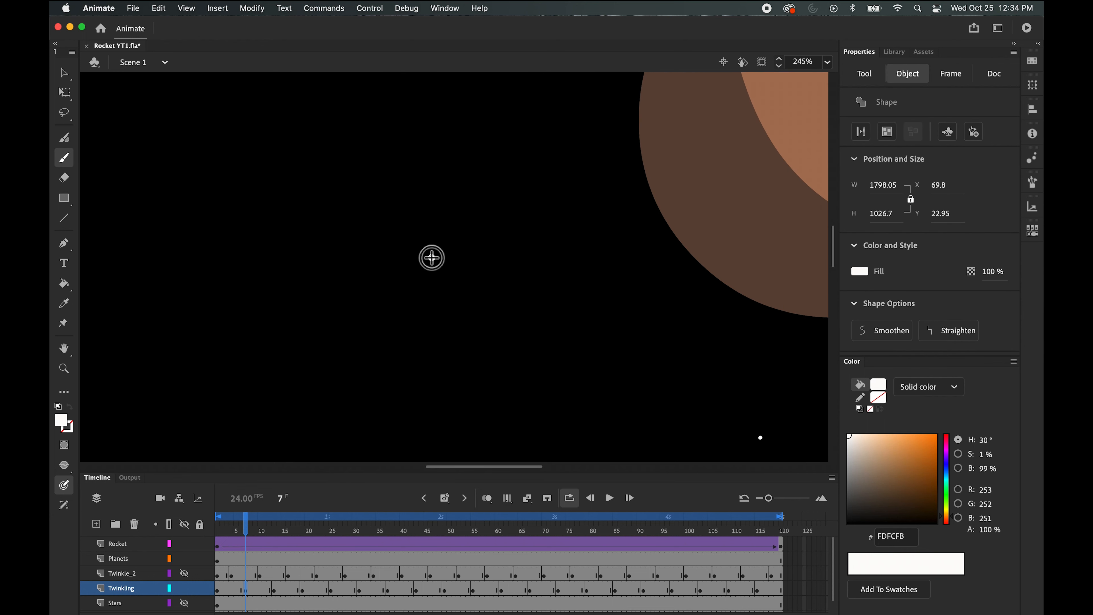
pyautogui.moveTo(432, 257); pyautogui.dragTo(432, 262)
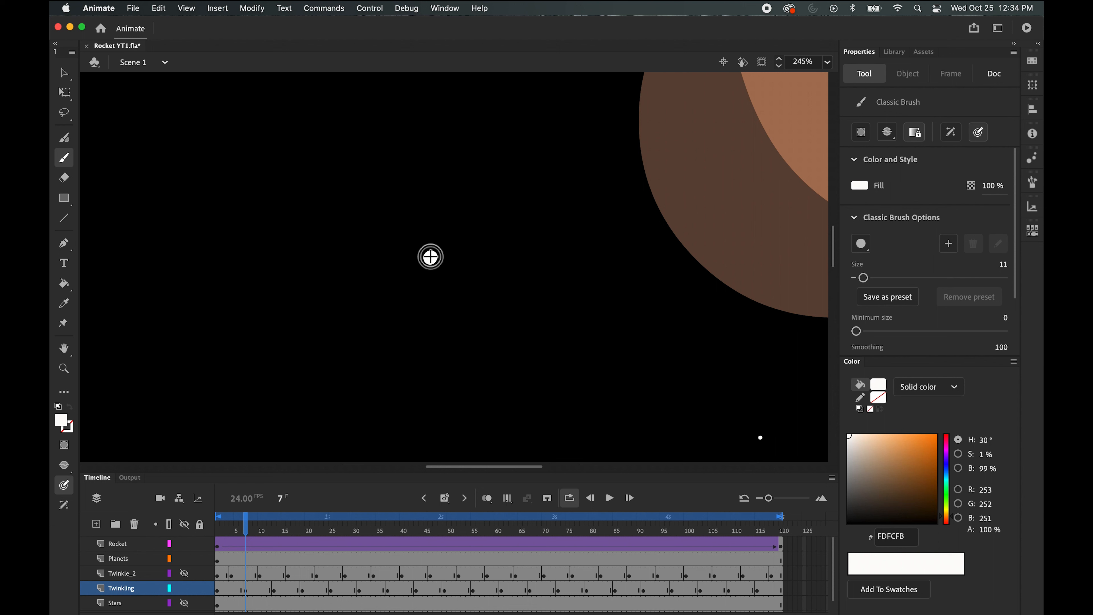
pyautogui.press('[')
pyautogui.press('[')
pyautogui.press('[')
pyautogui.press('[')
pyautogui.moveTo(430, 253); pyautogui.dragTo(433, 226)
pyautogui.press('super+z')
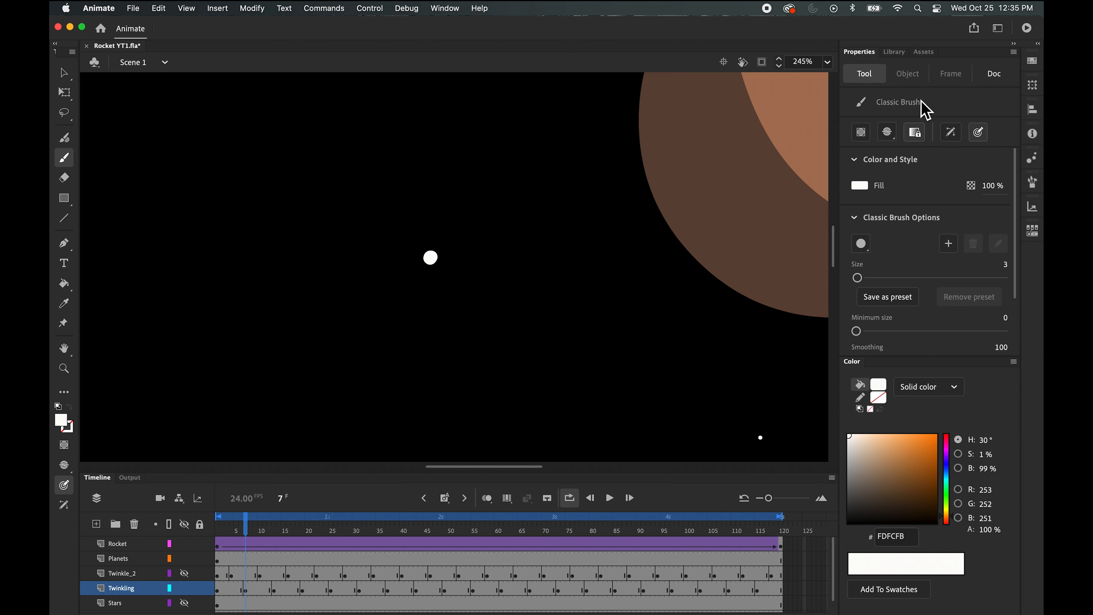
# Switch to the Fluid Brush and set its taper to 59
pyautogui.click(862, 75)
pyautogui.click(903, 75)
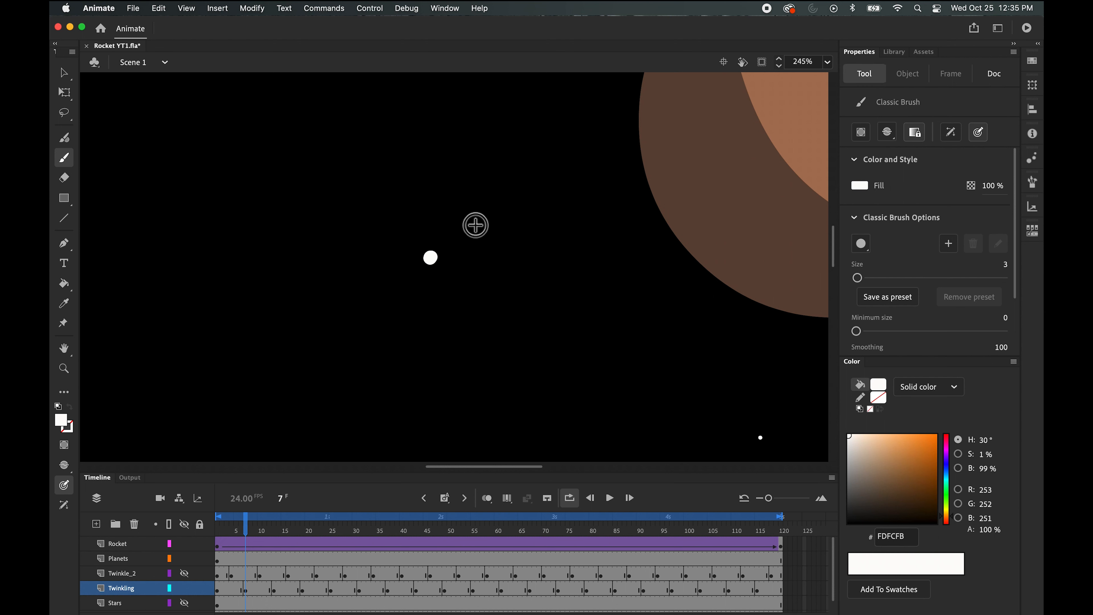
pyautogui.click(65, 138)
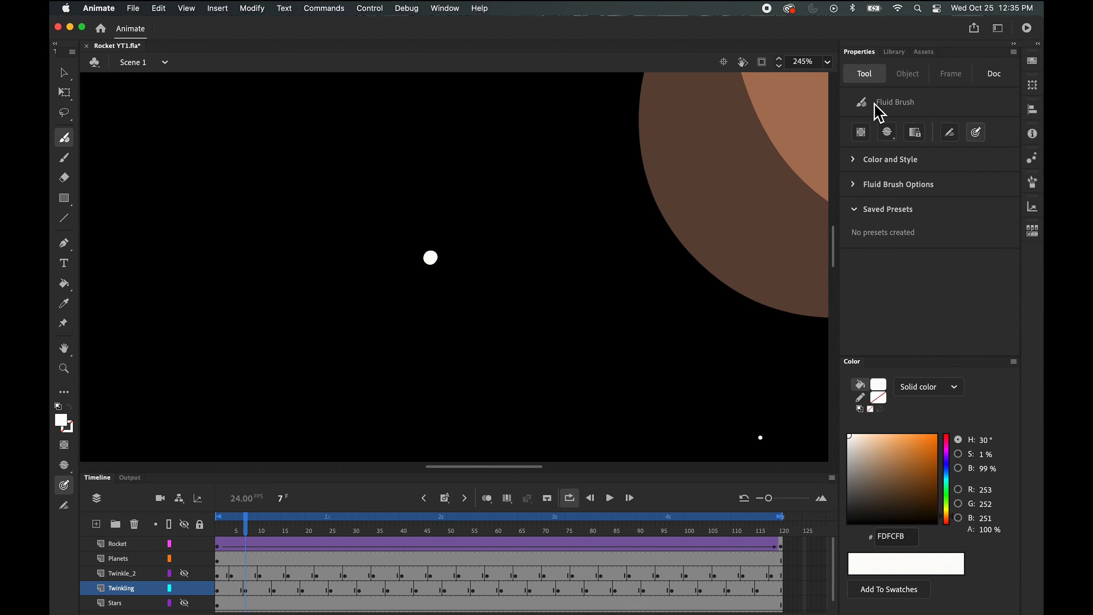
pyautogui.click(852, 188)
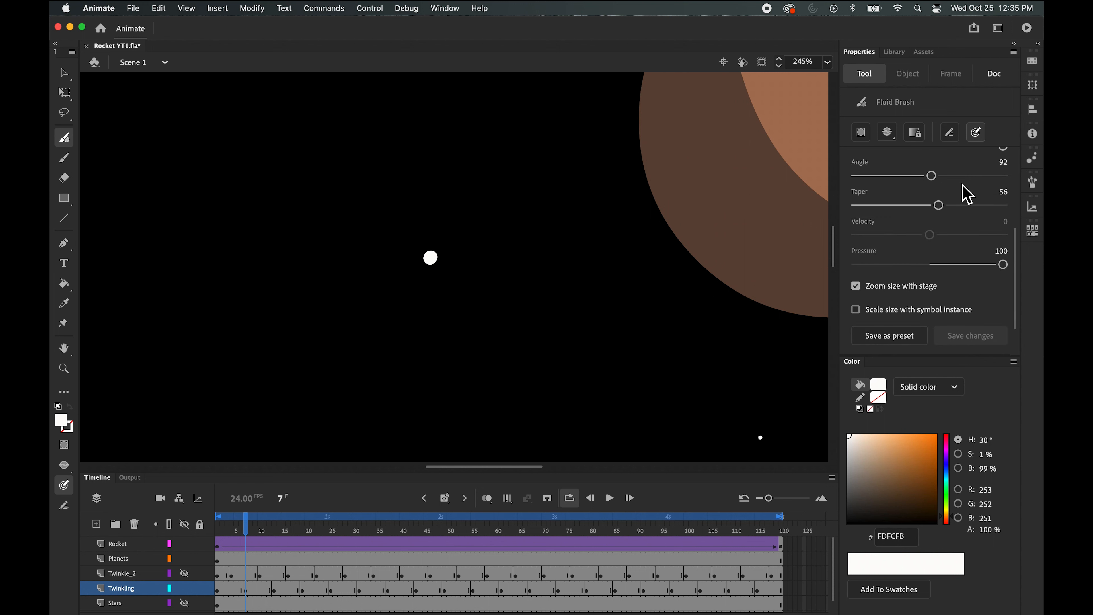
pyautogui.moveTo(938, 206); pyautogui.dragTo(943, 206)
# Paint a vertical and a horizontal tapered stroke through the dot beside the red planet to form a four-pointed star
pyautogui.moveTo(432, 276); pyautogui.dragTo(430, 241)
pyautogui.moveTo(416, 258); pyautogui.dragTo(452, 258)
pyautogui.press('super+z')
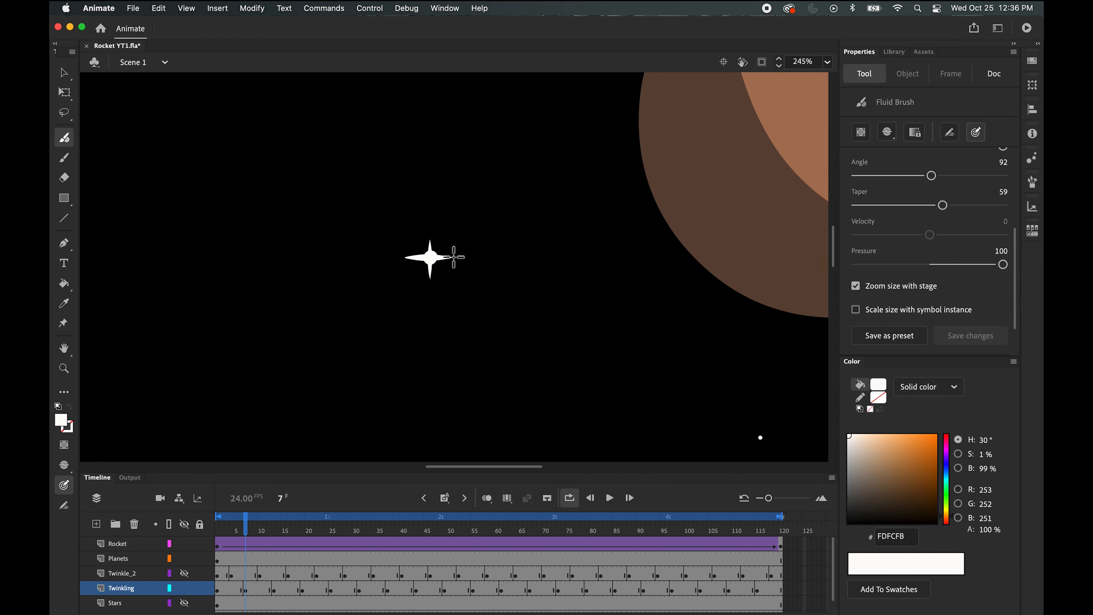
# Enlarge one of the small stars near the stage's upper-left corner with a Fluid Brush dot at frame 7
pyautogui.press('super+minus')
pyautogui.press('super+minus')
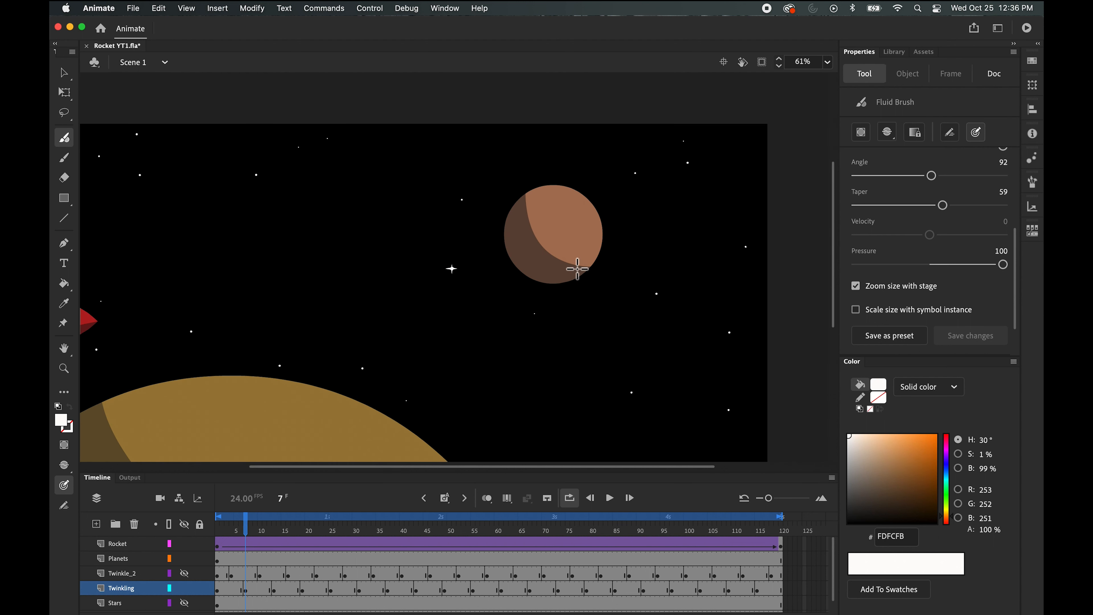
pyautogui.click(245, 524)
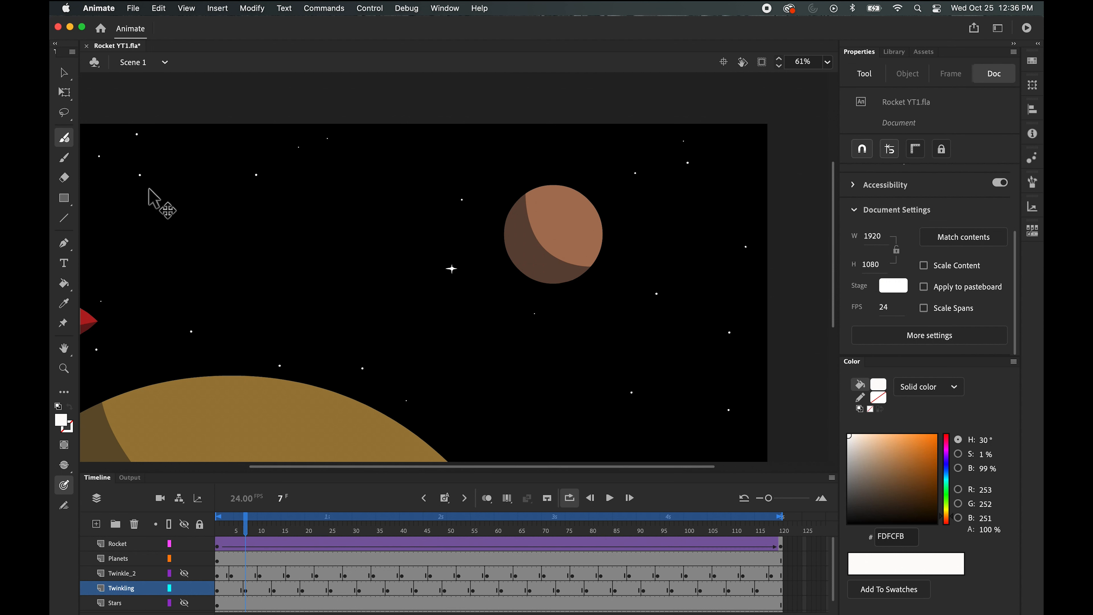
pyautogui.press('super+equal')
pyautogui.moveTo(210, 194); pyautogui.dragTo(586, 337)
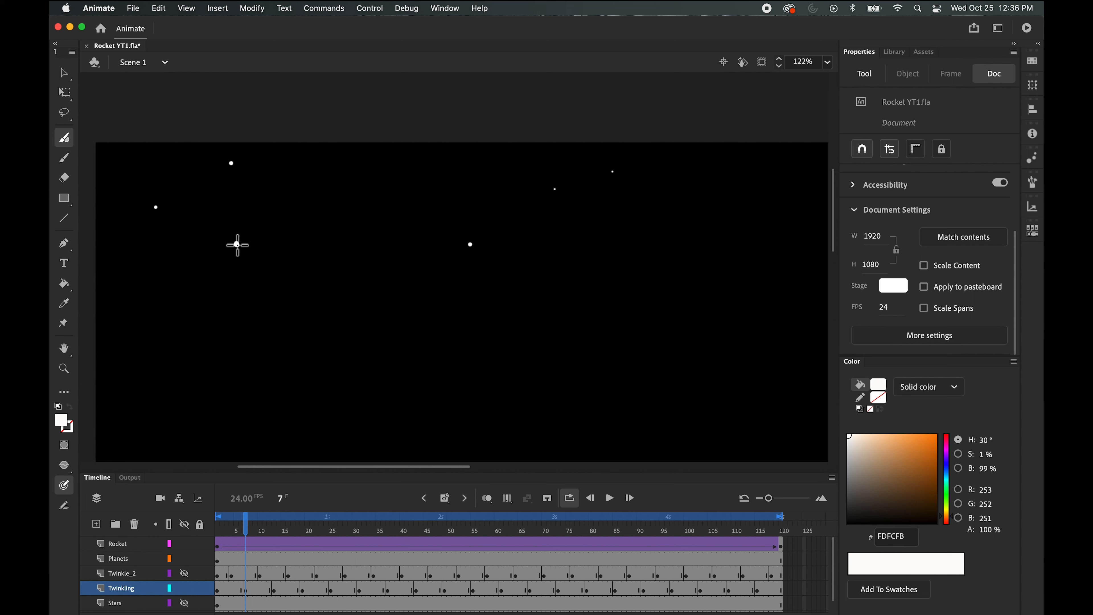
pyautogui.click(237, 246)
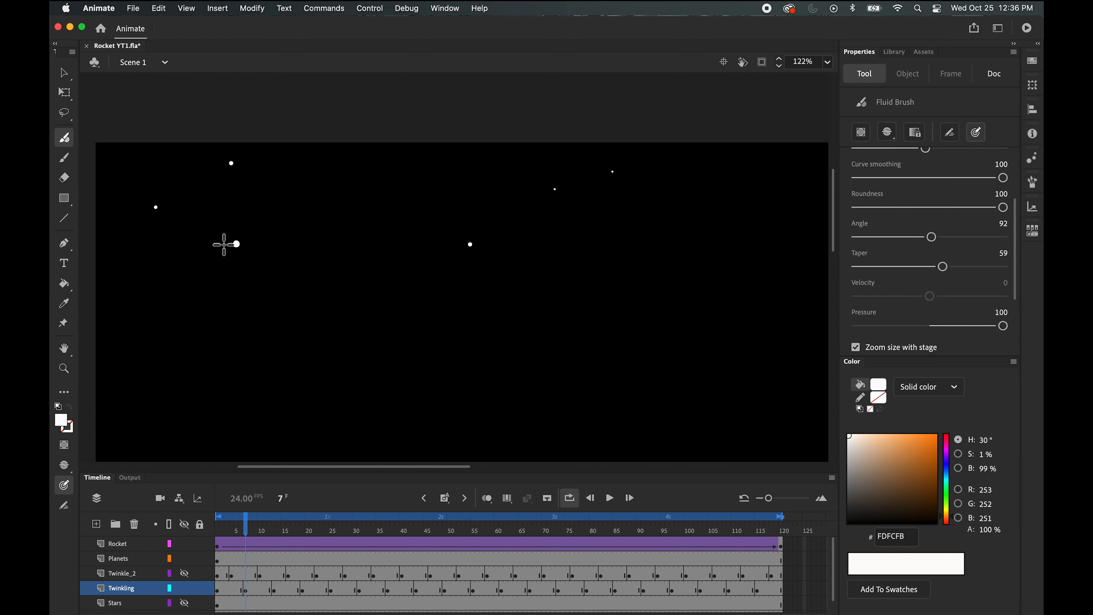
pyautogui.moveTo(224, 245); pyautogui.dragTo(250, 250)
pyautogui.press('super+z')
pyautogui.press('super+equal')
pyautogui.press('super+equal')
pyautogui.press('super+equal')
pyautogui.press('space')
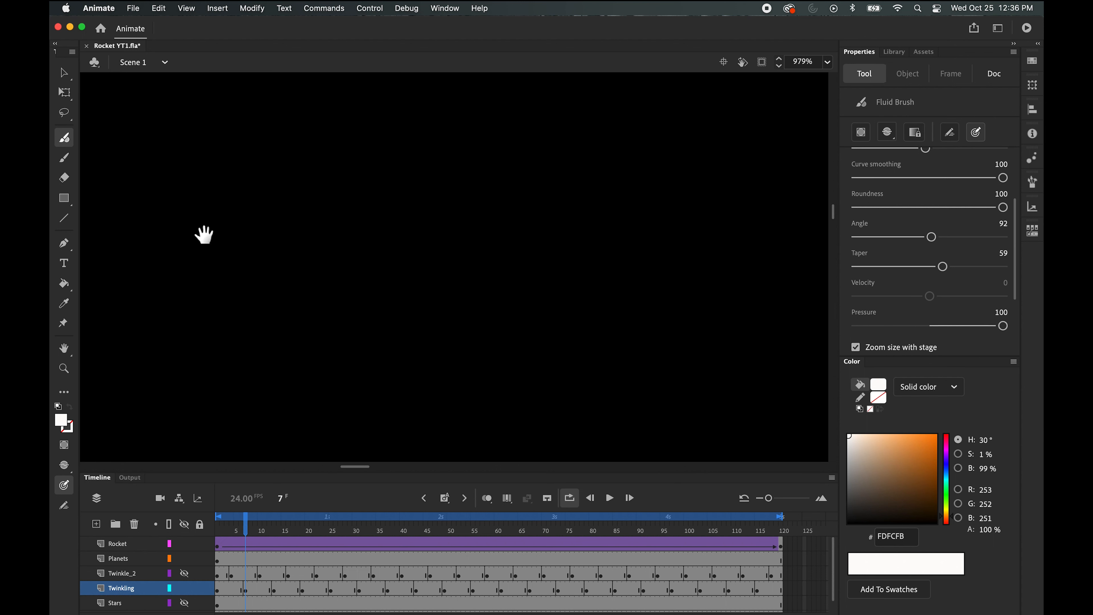
pyautogui.moveTo(203, 234); pyautogui.dragTo(538, 318)
pyautogui.moveTo(297, 184); pyautogui.dragTo(525, 313)
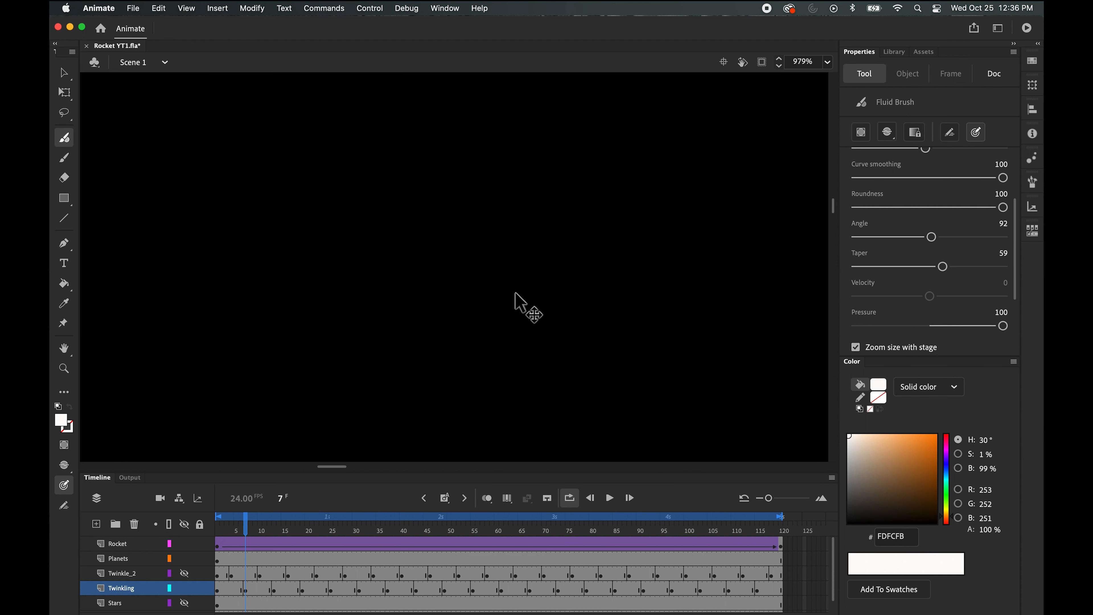
pyautogui.press('super+minus')
pyautogui.press('super+minus')
pyautogui.press('super+minus')
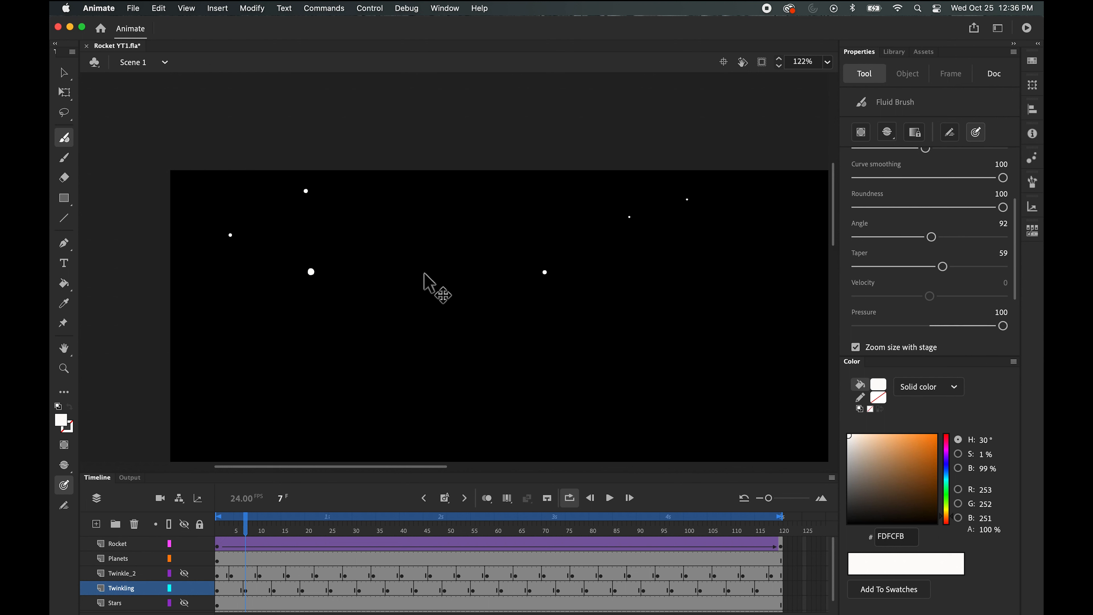
# Set the Fluid Brush pressure to 29 and paint crossing tapered strokes through the enlarged upper-left dot to form a four-pointed star
pyautogui.press('space')
pyautogui.moveTo(327, 345); pyautogui.dragTo(368, 334)
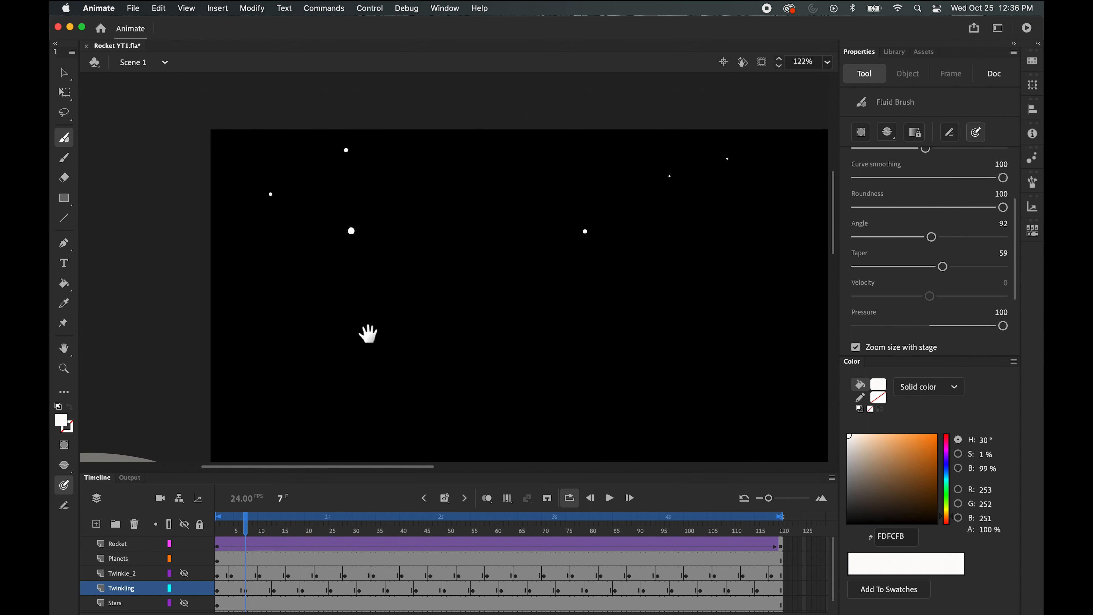
pyautogui.press('super+equal')
pyautogui.press('space')
pyautogui.moveTo(288, 247); pyautogui.dragTo(342, 251)
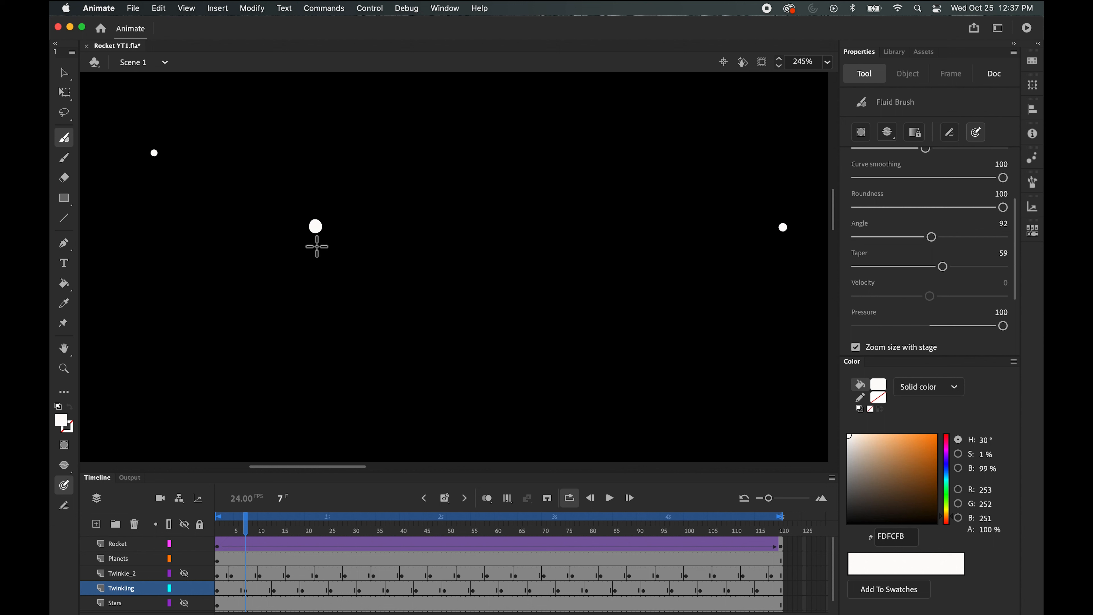
pyautogui.moveTo(315, 255); pyautogui.dragTo(312, 195)
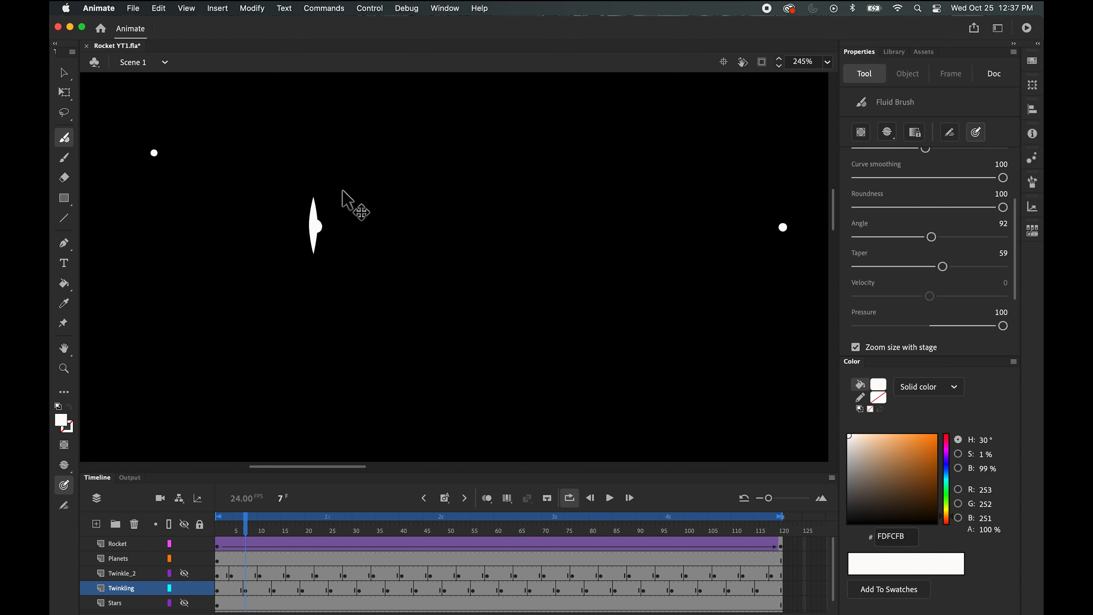
pyautogui.press('super+z')
pyautogui.moveTo(1003, 328); pyautogui.dragTo(951, 327)
pyautogui.moveTo(315, 248)
pyautogui.mouseDown()
pyautogui.moveTo(315, 201)
pyautogui.moveTo(341, 226)
pyautogui.mouseUp()
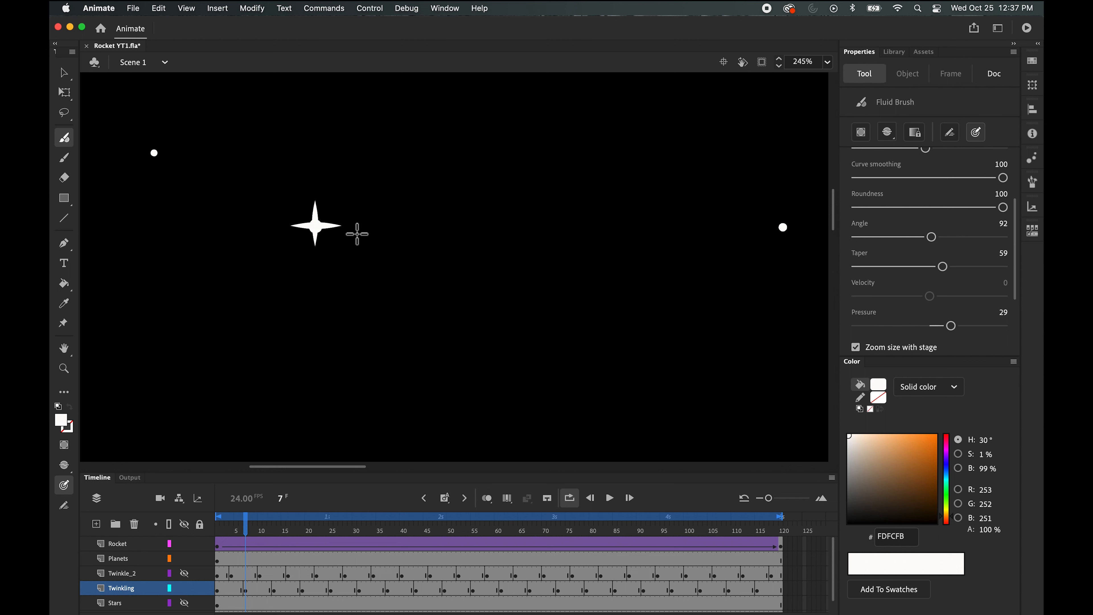
# Copy the Twinkling layer's keyframe at frame 7
pyautogui.press('super+minus')
pyautogui.press('super+minus')
pyautogui.press('super+minus')
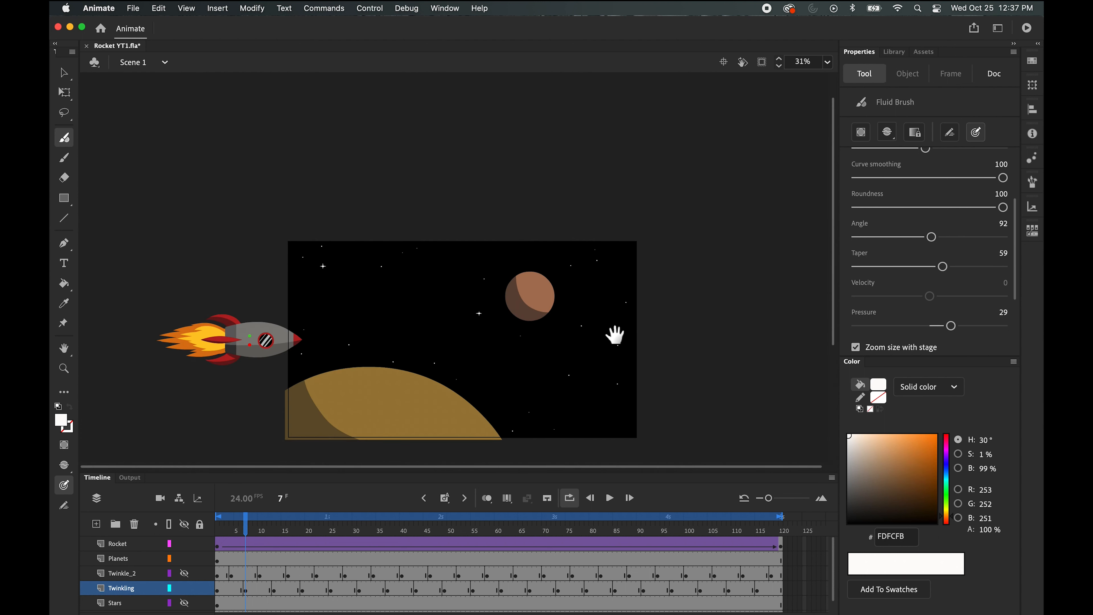
pyautogui.moveTo(577, 324); pyautogui.dragTo(561, 227)
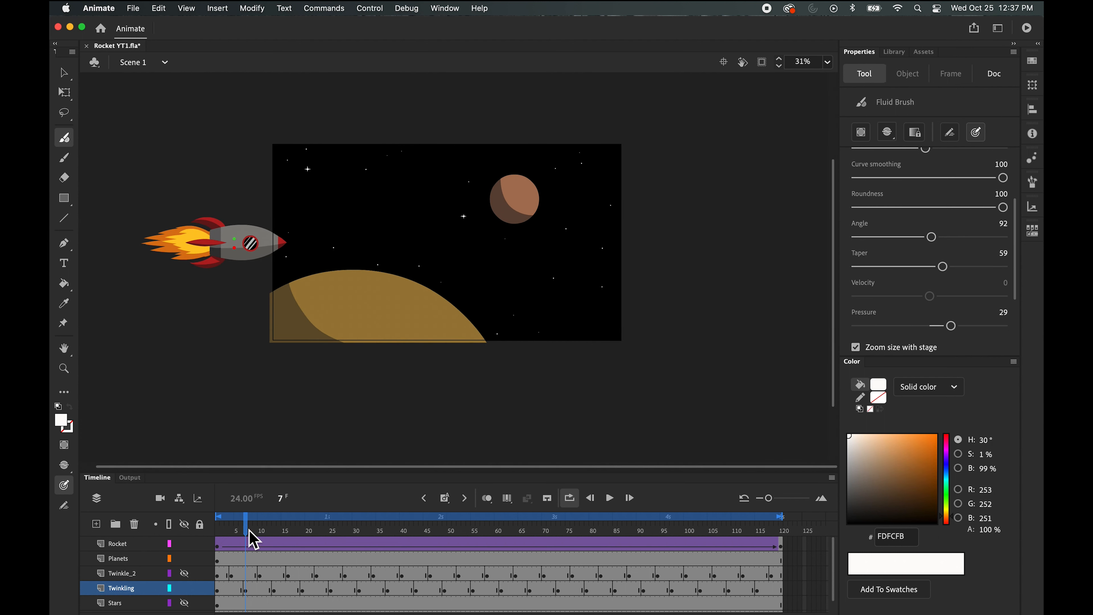
pyautogui.moveTo(251, 530)
pyautogui.mouseDown()
pyautogui.moveTo(373, 506)
pyautogui.moveTo(245, 531)
pyautogui.mouseUp()
pyautogui.click(246, 589)
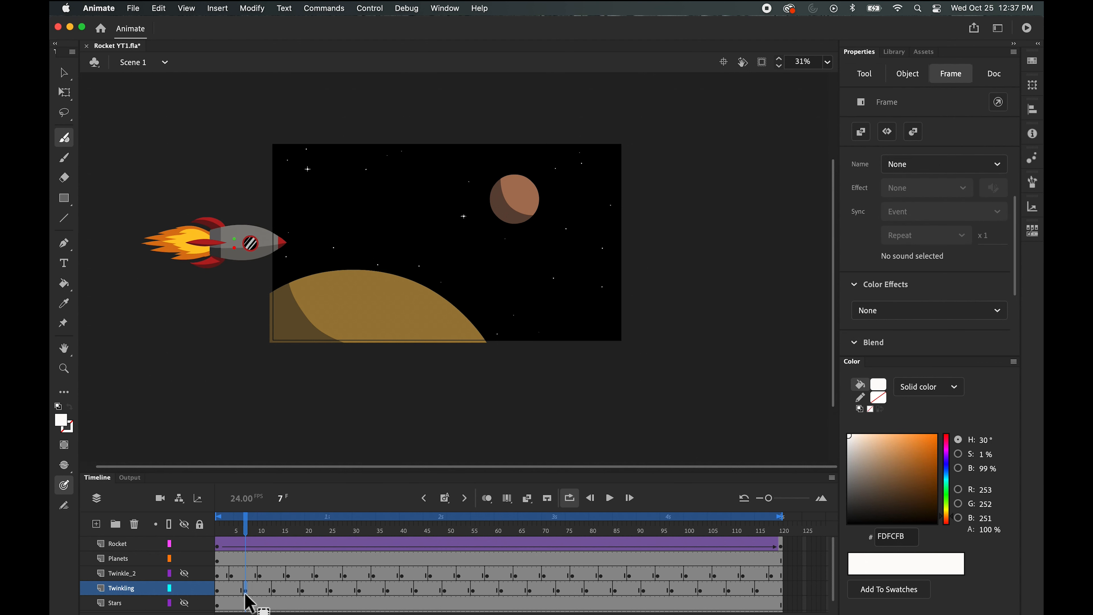
pyautogui.rightClick(245, 591)
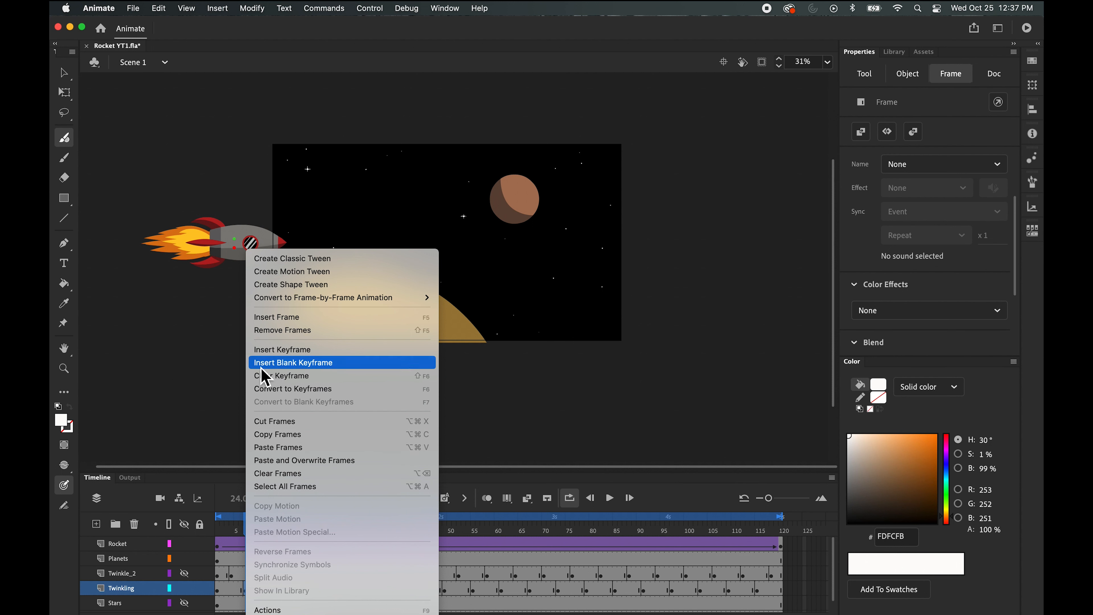
pyautogui.click(285, 434)
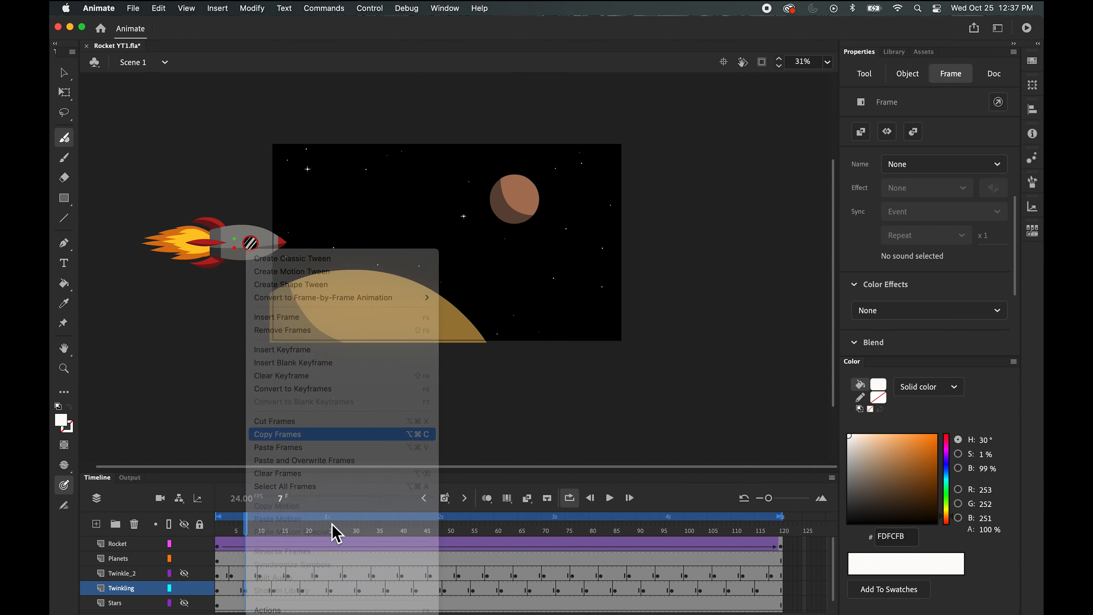
# Paste and overwrite the copied frame onto the Twinkling layer's keyframe at frame 31
pyautogui.moveTo(246, 527); pyautogui.dragTo(361, 537)
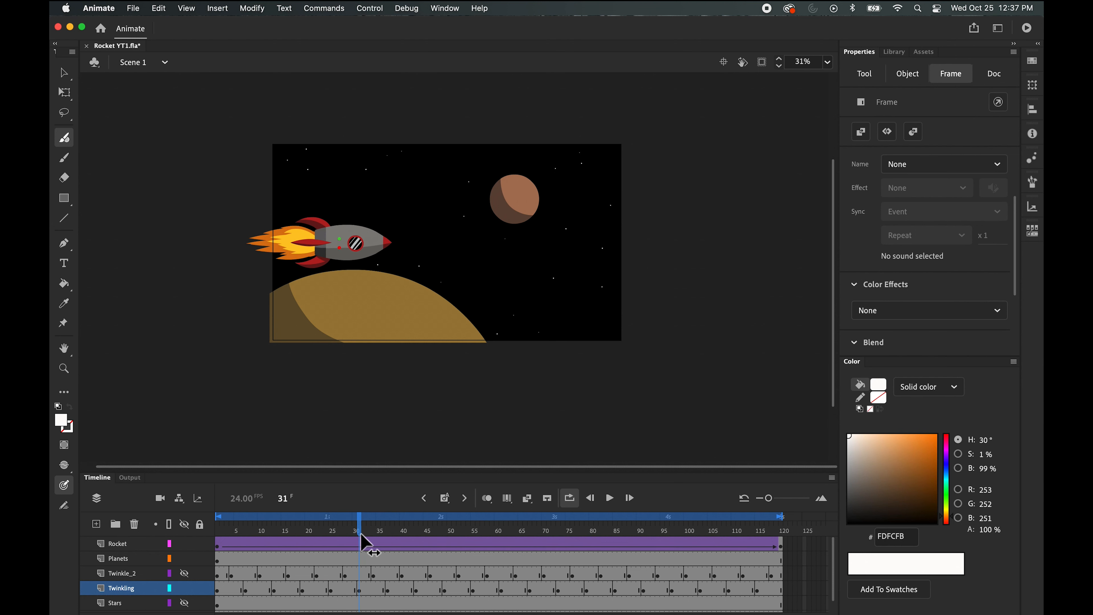
pyautogui.click(360, 591)
pyautogui.rightClick(361, 597)
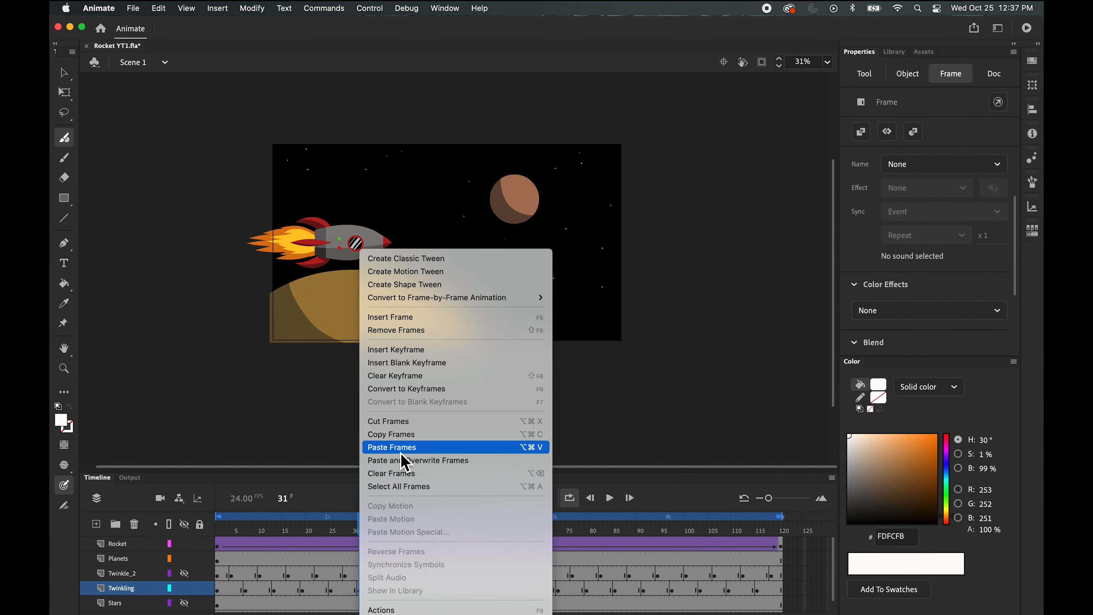
pyautogui.click(394, 460)
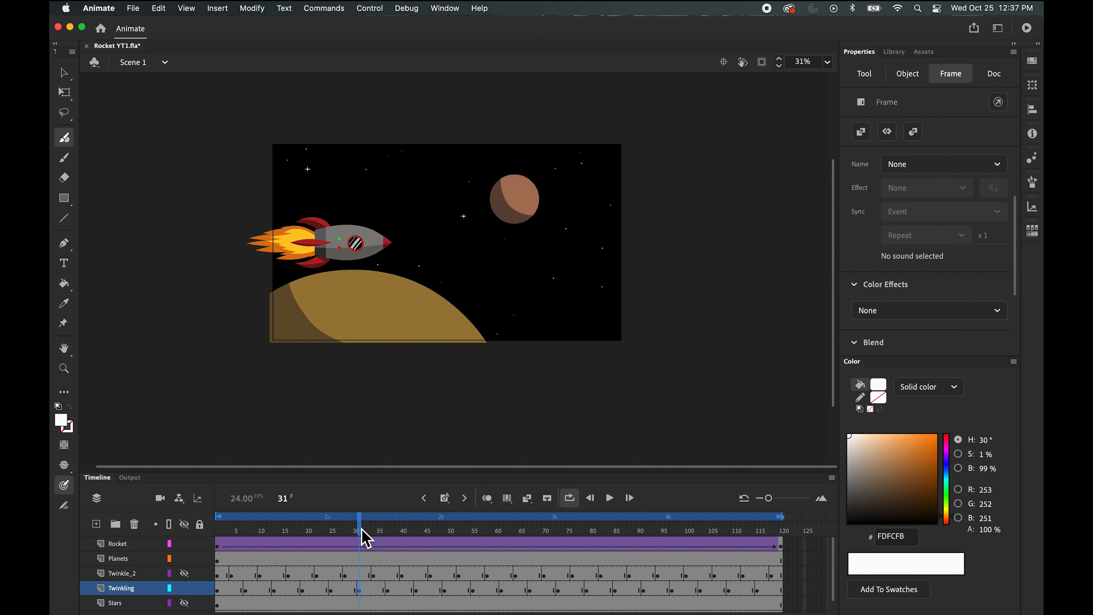
# Paste the copied frame onto the Twinkling layer's keyframe at frame 79
pyautogui.moveTo(362, 530); pyautogui.dragTo(586, 570)
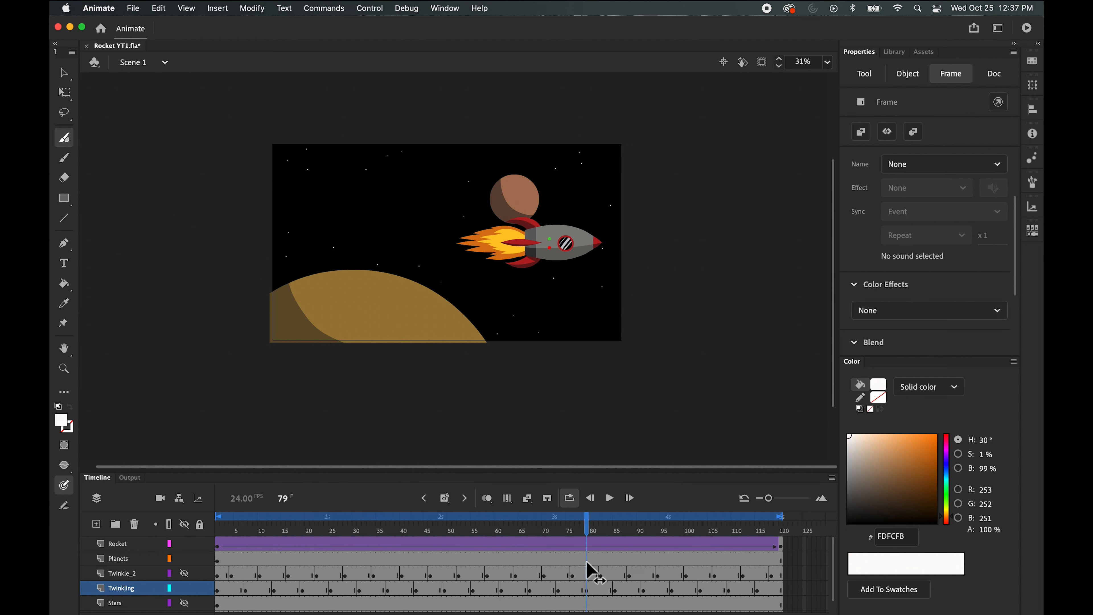
pyautogui.rightClick(588, 589)
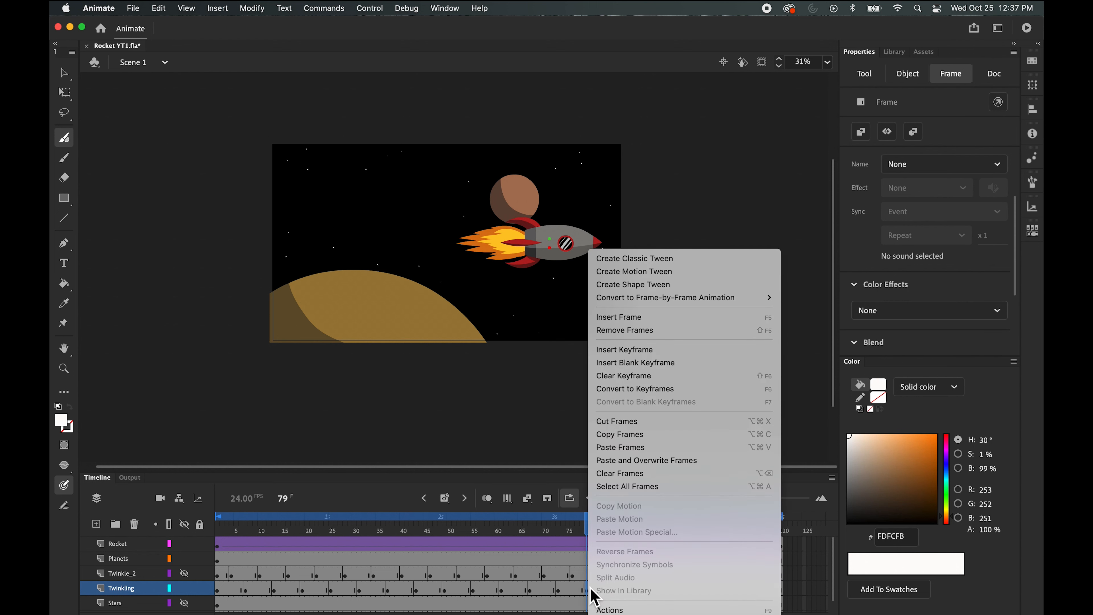
pyautogui.click(629, 448)
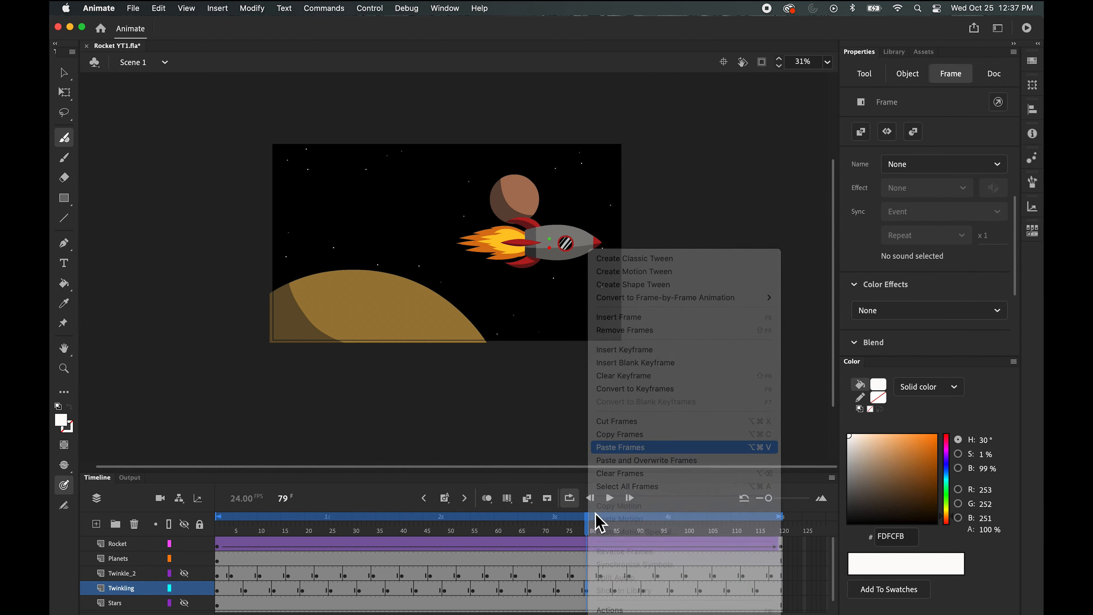
# Play the animation from frame 1 to preview the twinkling stars, and stop playback
pyautogui.moveTo(593, 533); pyautogui.dragTo(227, 557)
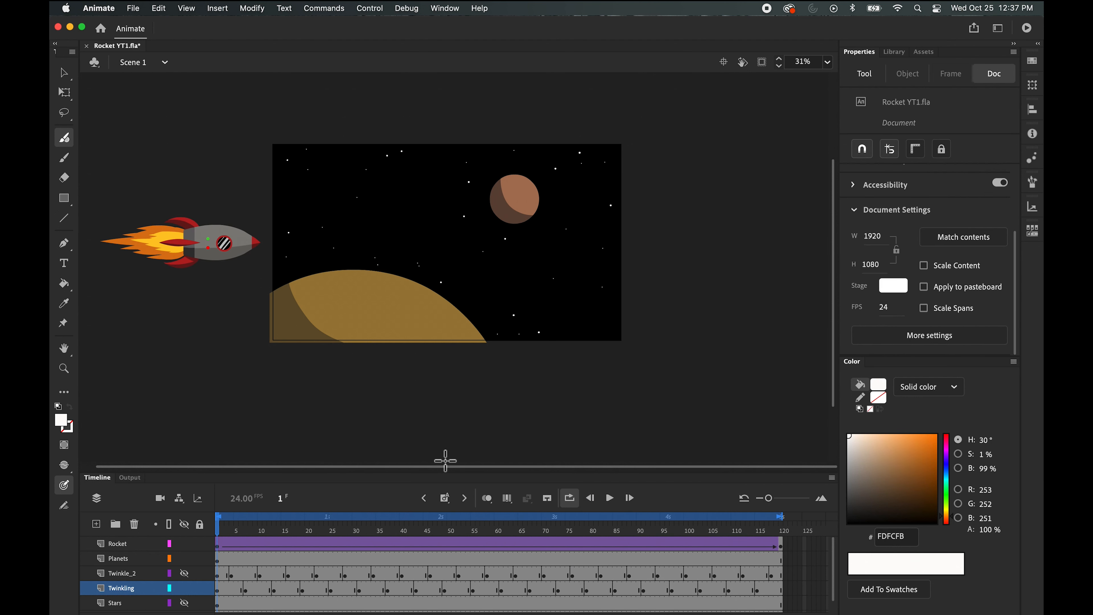
pyautogui.click(610, 498)
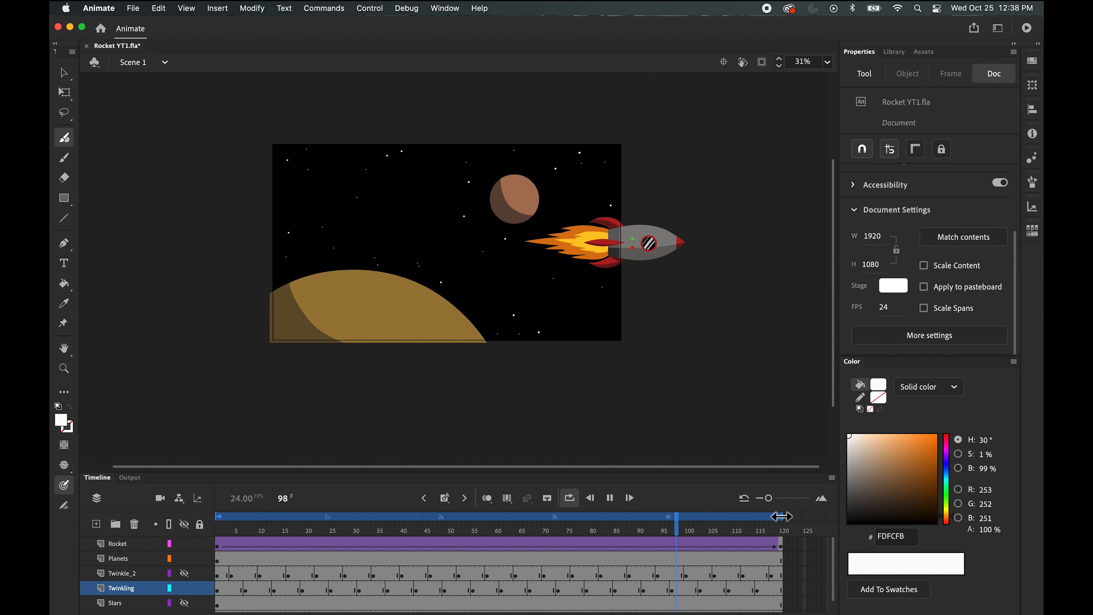
pyautogui.click(610, 498)
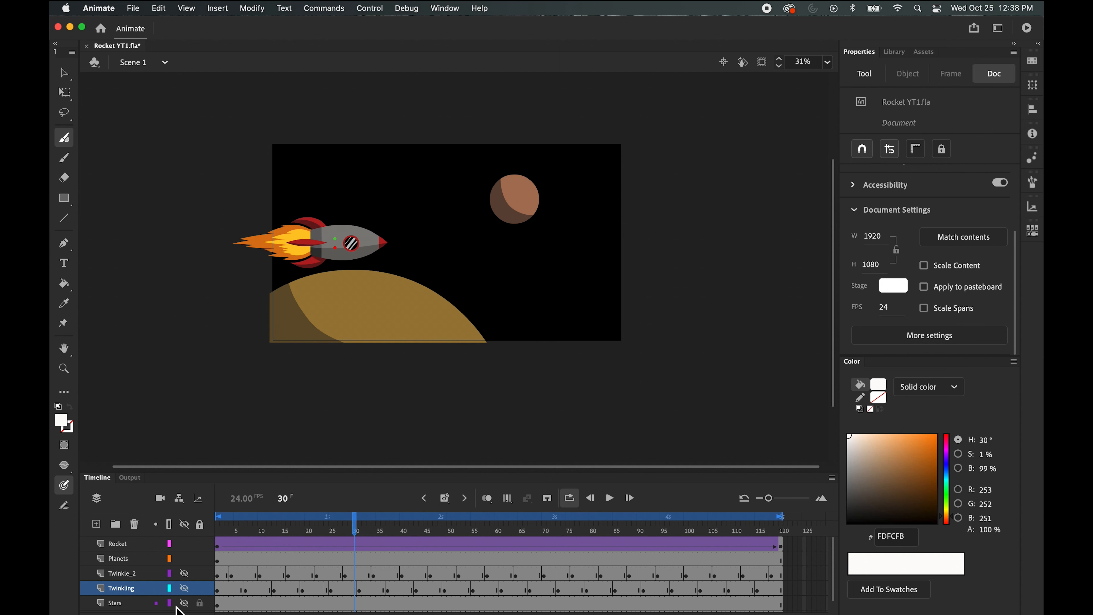
# Show the Twinkle_2, Stars and Twinkling layers, and select the Twinkling layer's keyframe at frame 25
pyautogui.click(184, 573)
pyautogui.moveTo(353, 534); pyautogui.dragTo(207, 531)
pyautogui.moveTo(233, 534); pyautogui.dragTo(339, 574)
pyautogui.moveTo(338, 536)
pyautogui.mouseDown()
pyautogui.moveTo(317, 534)
pyautogui.moveTo(334, 534)
pyautogui.mouseUp()
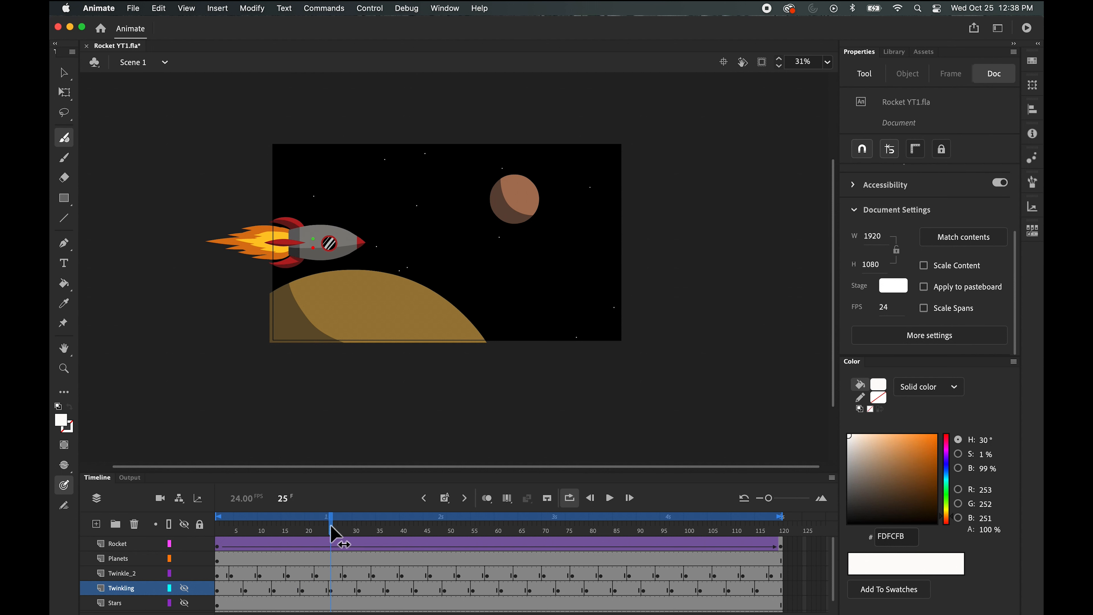
pyautogui.click(331, 589)
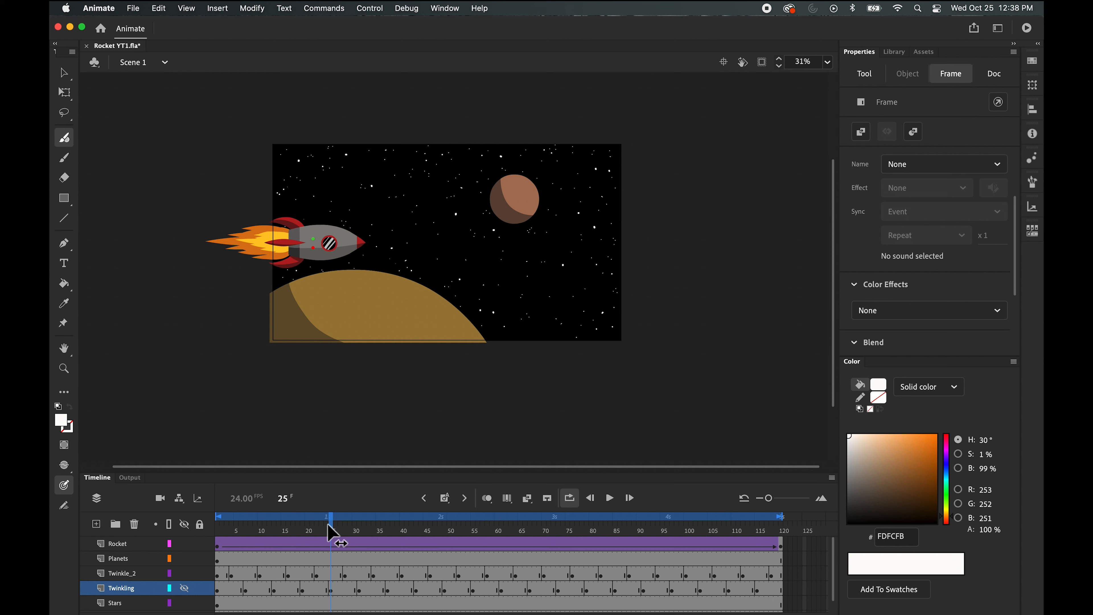
pyautogui.moveTo(327, 524); pyautogui.dragTo(331, 523)
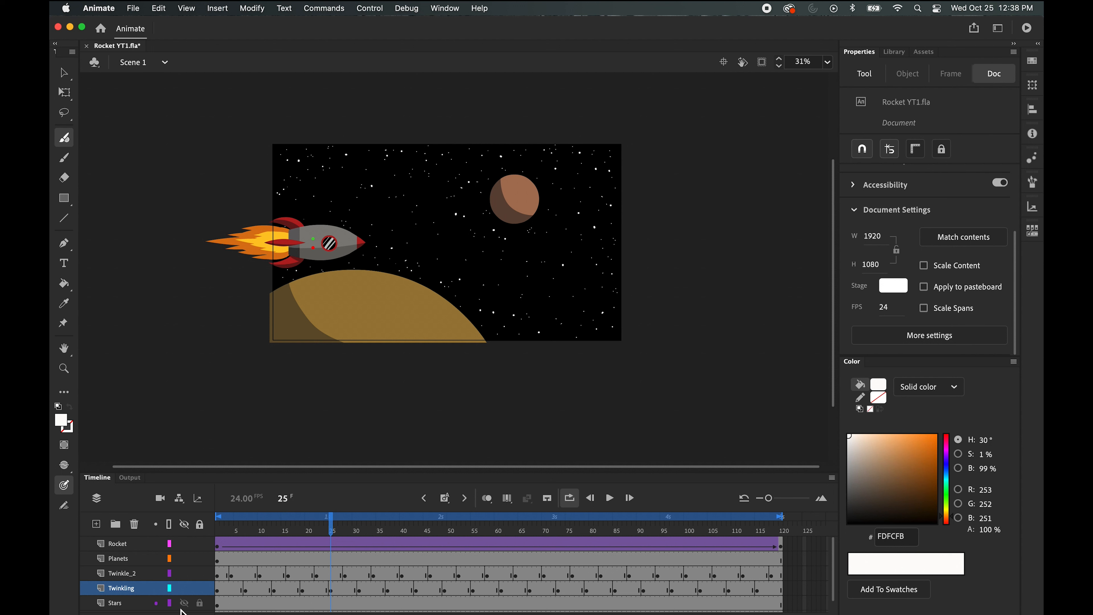
pyautogui.moveTo(330, 526)
pyautogui.mouseDown()
pyautogui.moveTo(319, 525)
pyautogui.moveTo(330, 523)
pyautogui.mouseUp()
pyautogui.click(328, 588)
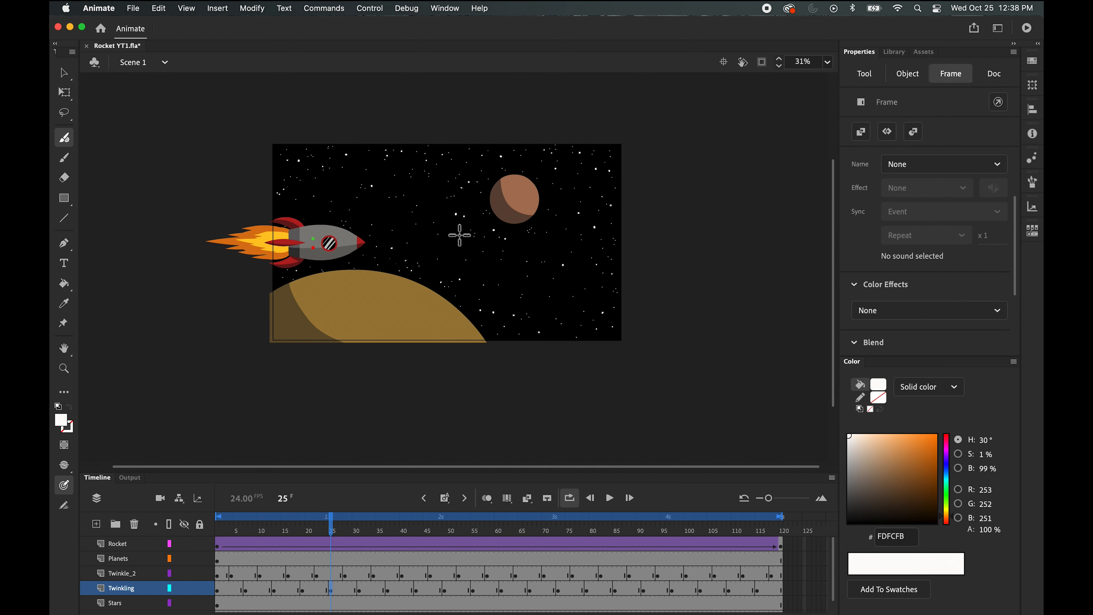
# Paint a four-pointed star with the Fluid Brush over the large white dot beside the small planet's lower edge at frame 25
pyautogui.press('super+=')
pyautogui.press('super+=')
pyautogui.press('super+=')
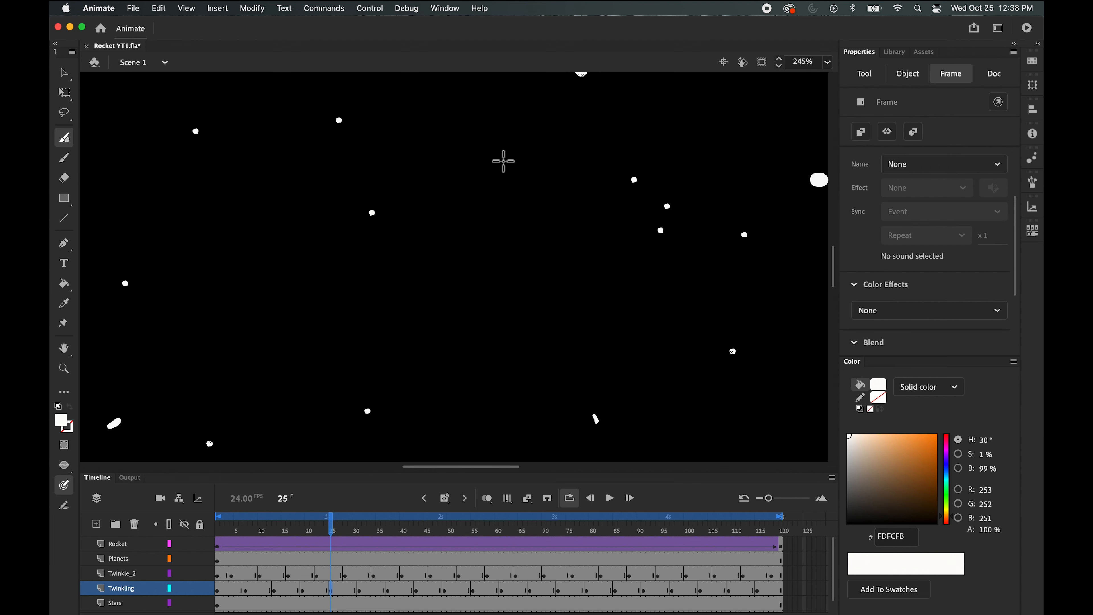
pyautogui.moveTo(545, 161); pyautogui.dragTo(491, 283)
pyautogui.moveTo(579, 152)
pyautogui.mouseDown()
pyautogui.moveTo(533, 225)
pyautogui.moveTo(521, 267)
pyautogui.mouseUp()
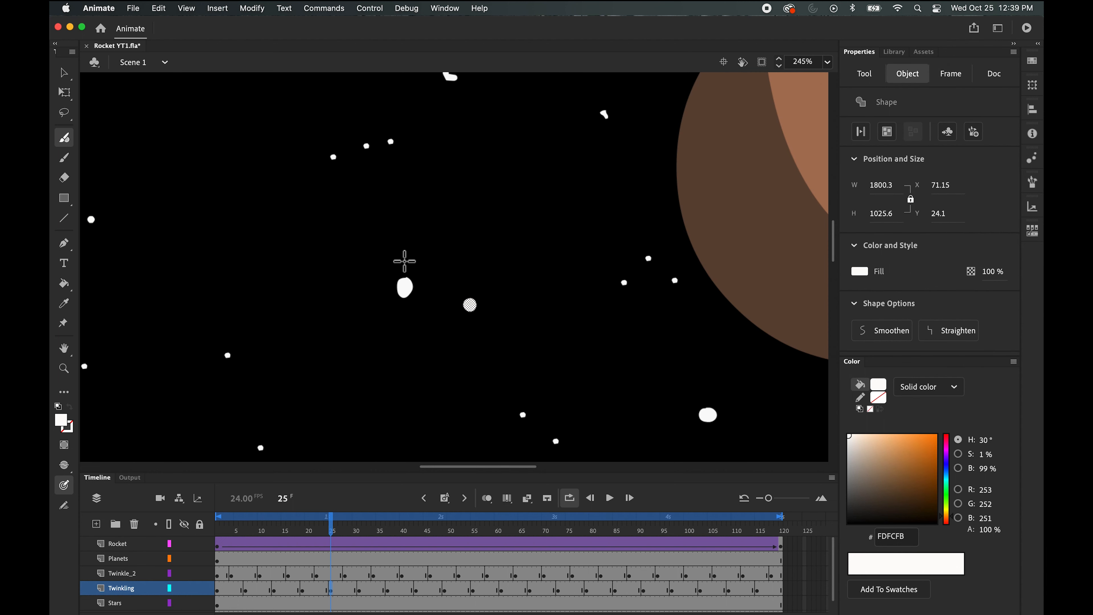
pyautogui.moveTo(405, 258)
pyautogui.mouseDown()
pyautogui.moveTo(403, 315)
pyautogui.moveTo(440, 285)
pyautogui.mouseUp()
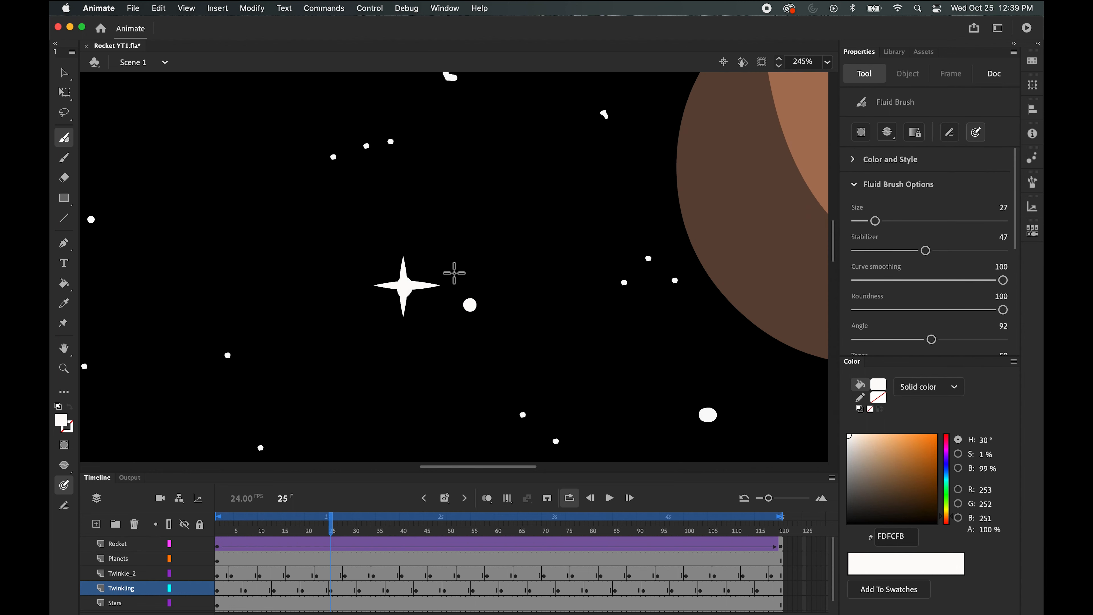
pyautogui.scroll(-10, 453, 268)
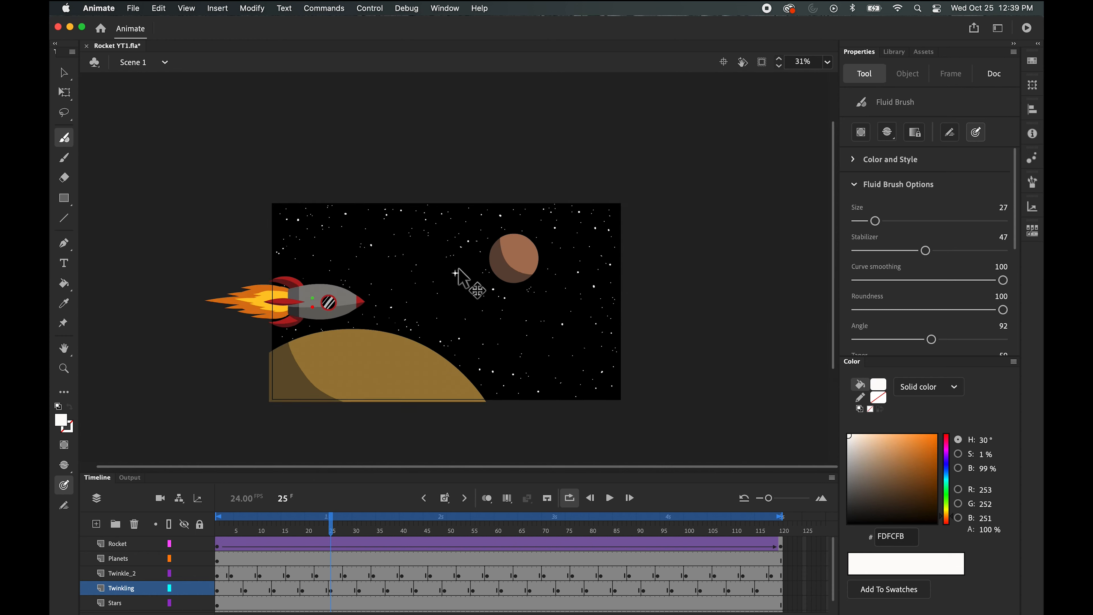
pyautogui.press('super+=')
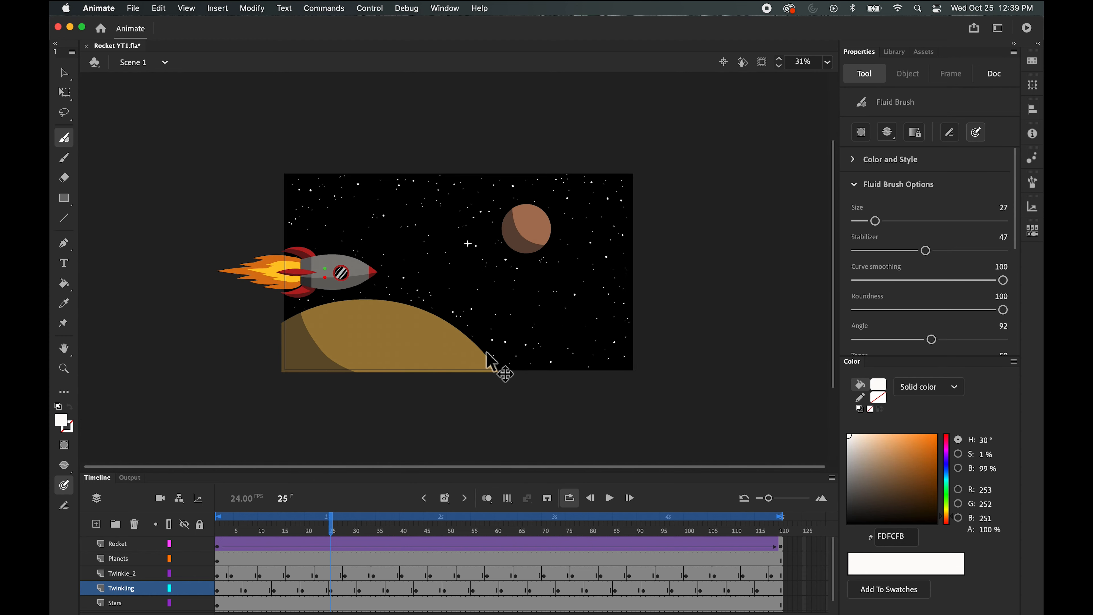
pyautogui.press('super+=')
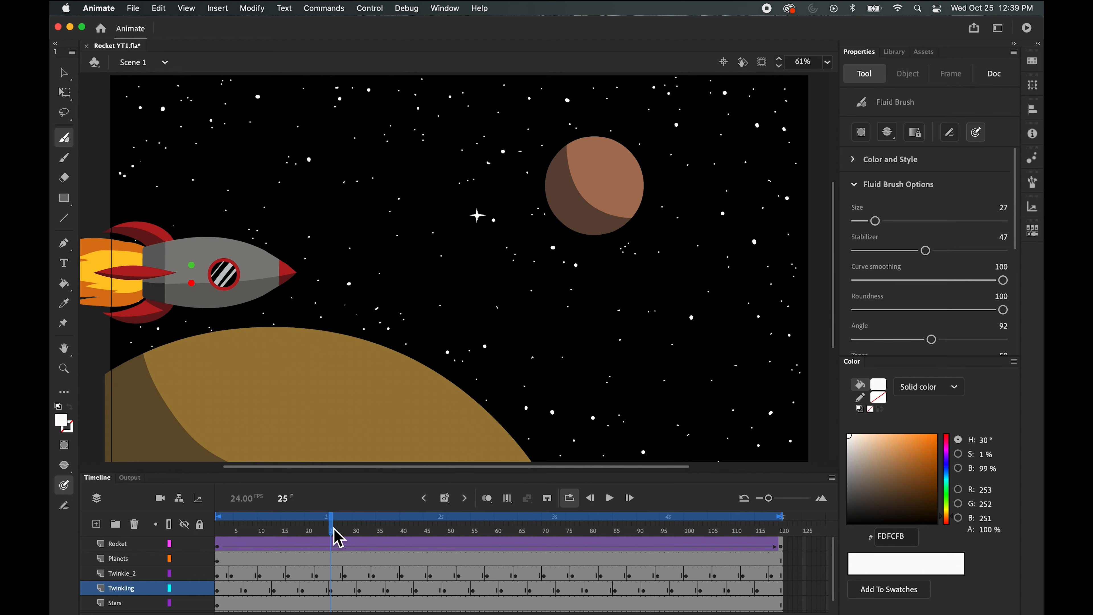
# At frame 97 of the Twinkling layer, paint a four-pointed star over a white dot just above the large planet's curve
pyautogui.moveTo(334, 530); pyautogui.dragTo(672, 496)
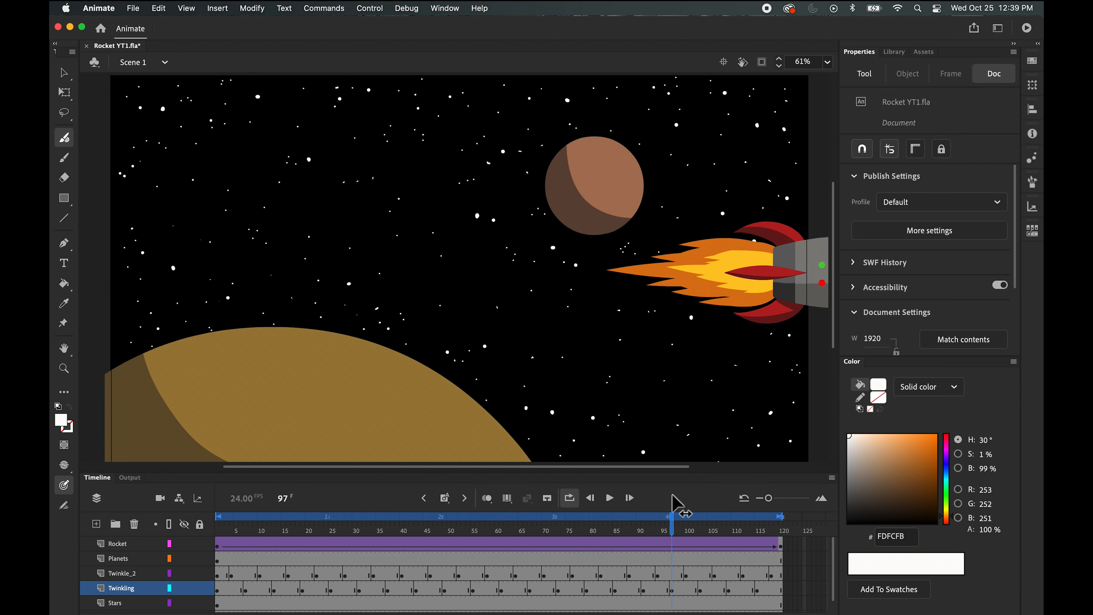
pyautogui.moveTo(681, 407); pyautogui.dragTo(593, 424)
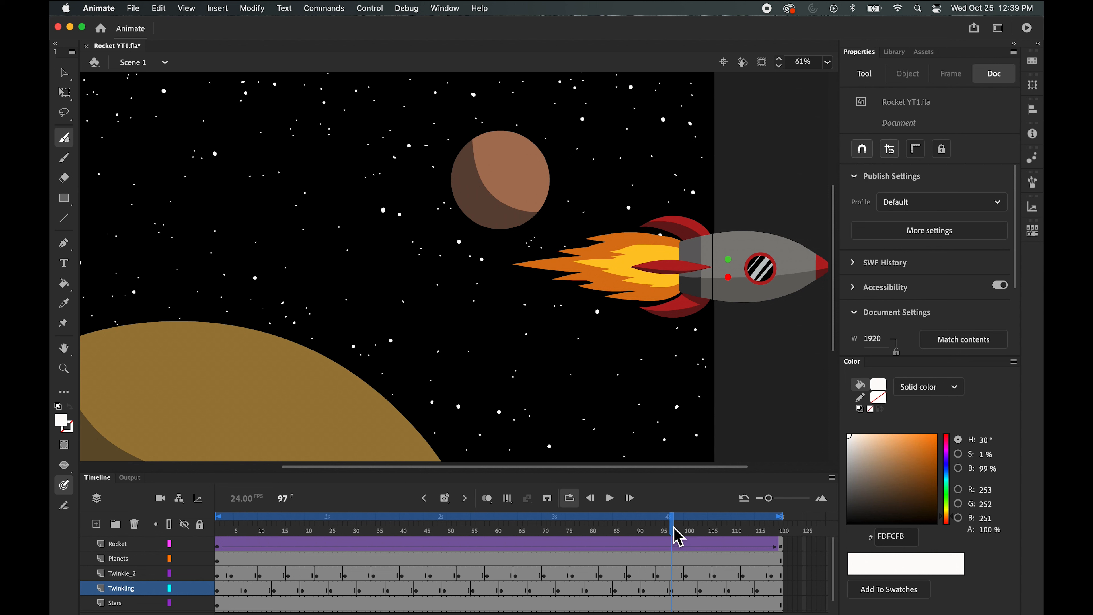
pyautogui.moveTo(671, 525); pyautogui.dragTo(670, 524)
pyautogui.click(672, 590)
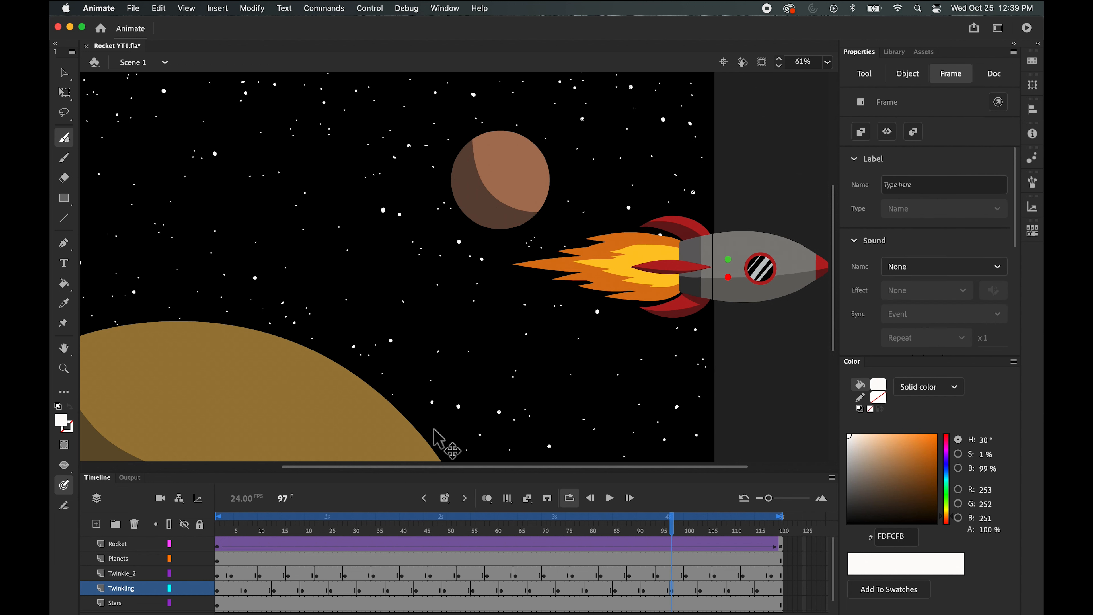
pyautogui.press('super+equal')
pyautogui.press('super+equal')
pyautogui.moveTo(434, 415); pyautogui.dragTo(453, 206)
pyautogui.scroll(-10, 454, 206)
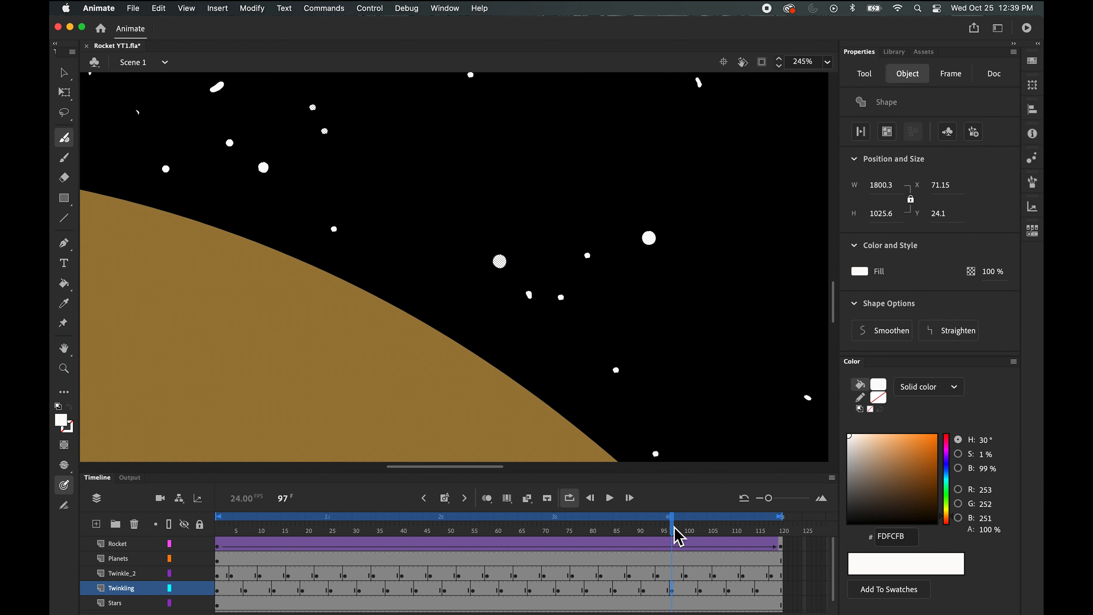
pyautogui.moveTo(674, 530)
pyautogui.mouseDown()
pyautogui.moveTo(662, 528)
pyautogui.moveTo(674, 528)
pyautogui.mouseUp()
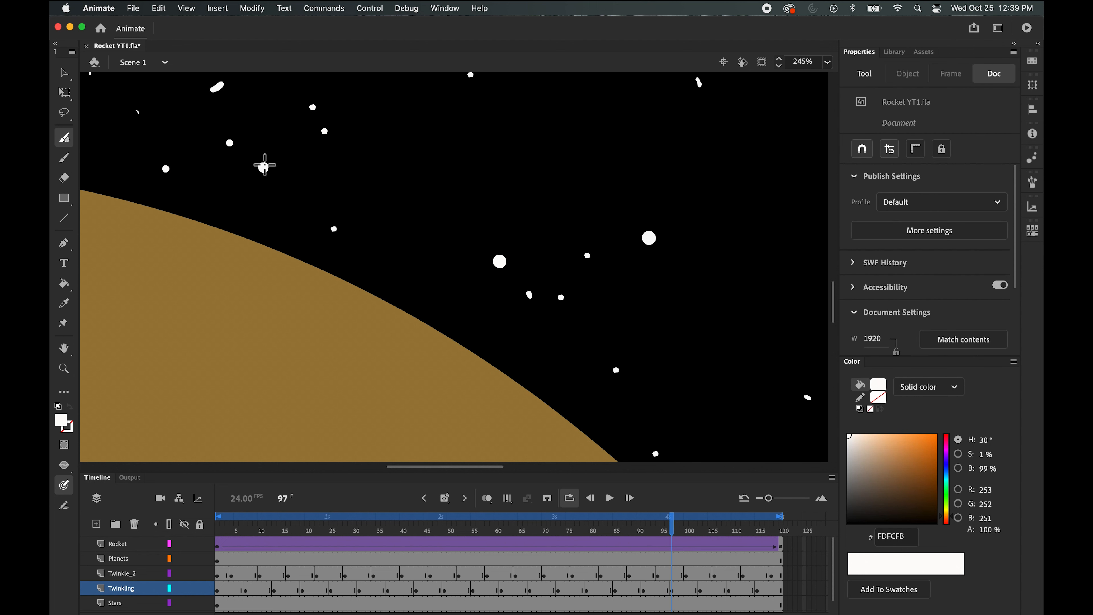
pyautogui.click(263, 168)
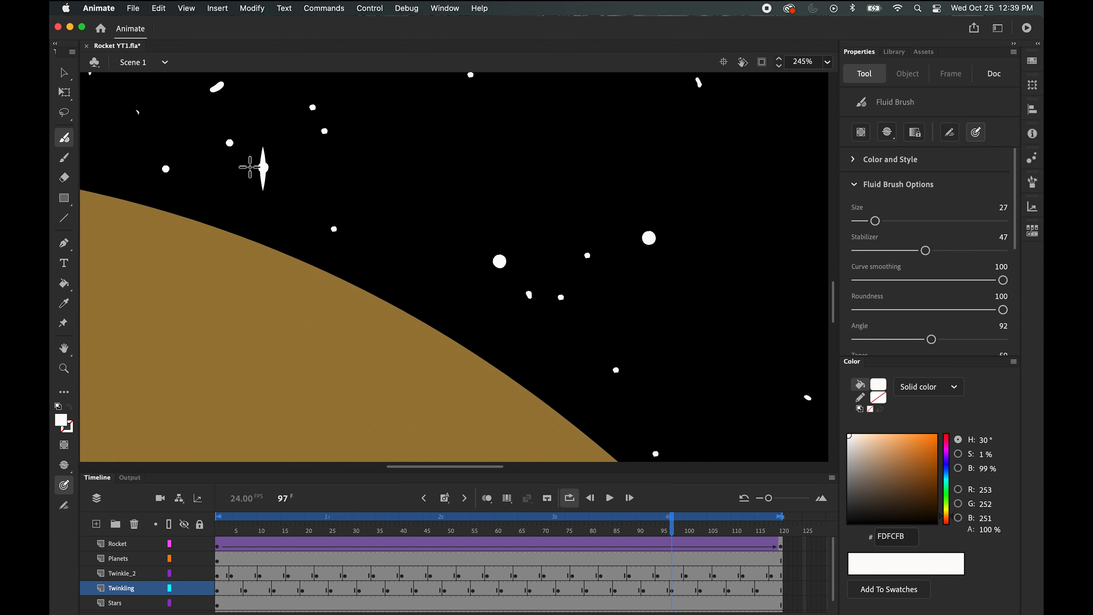
pyautogui.press('super+z')
pyautogui.press('super+2')
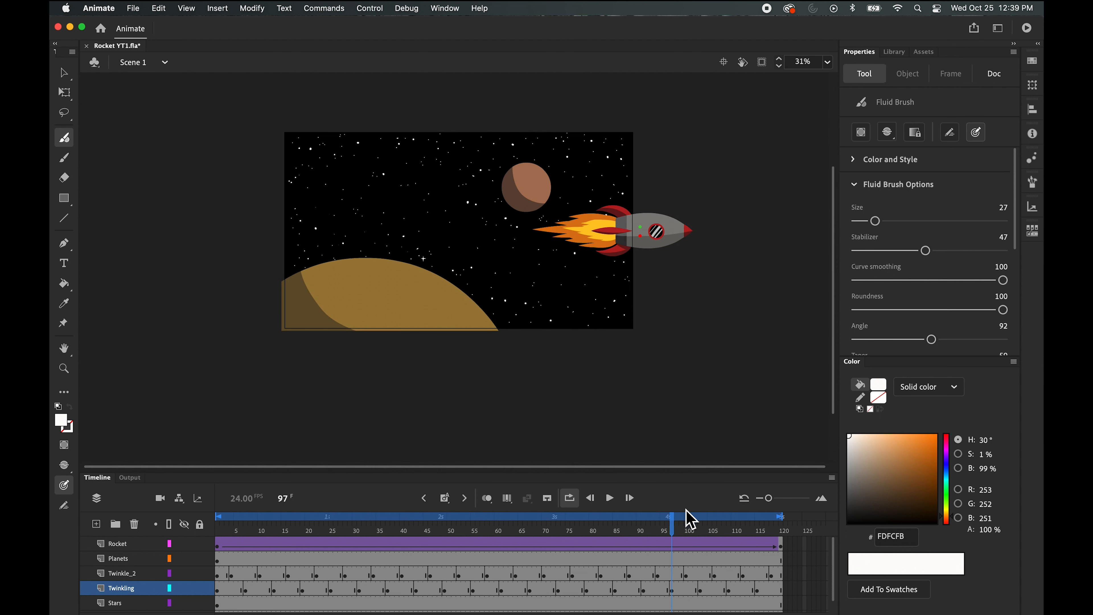
# Play the animation from frame 1 to preview the added star twinkles, and stop playback
pyautogui.moveTo(672, 526); pyautogui.dragTo(196, 552)
pyautogui.click(609, 497)
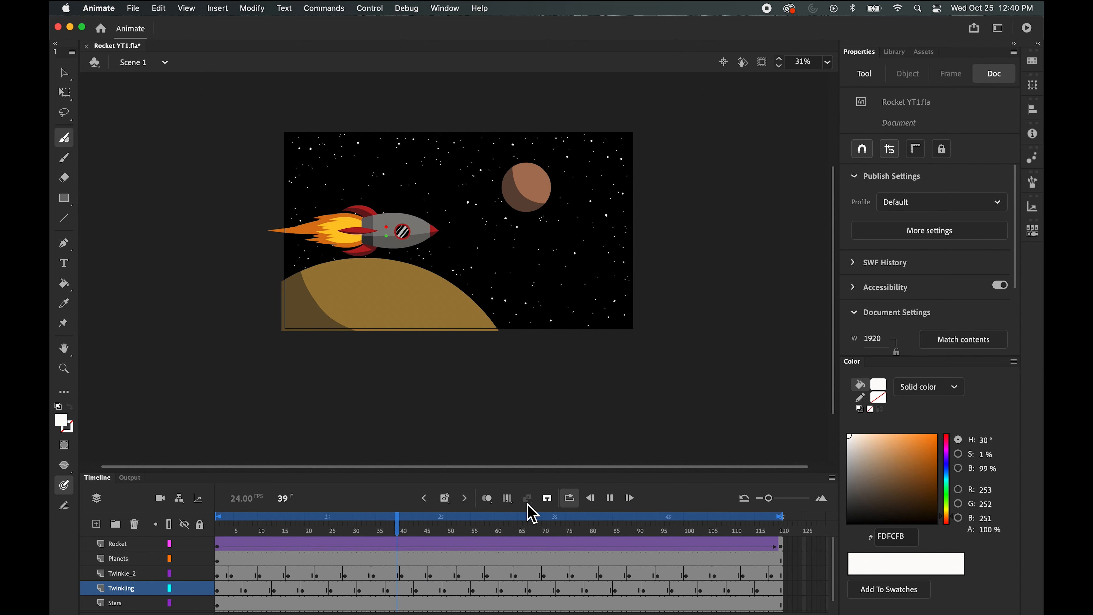
pyautogui.click(608, 499)
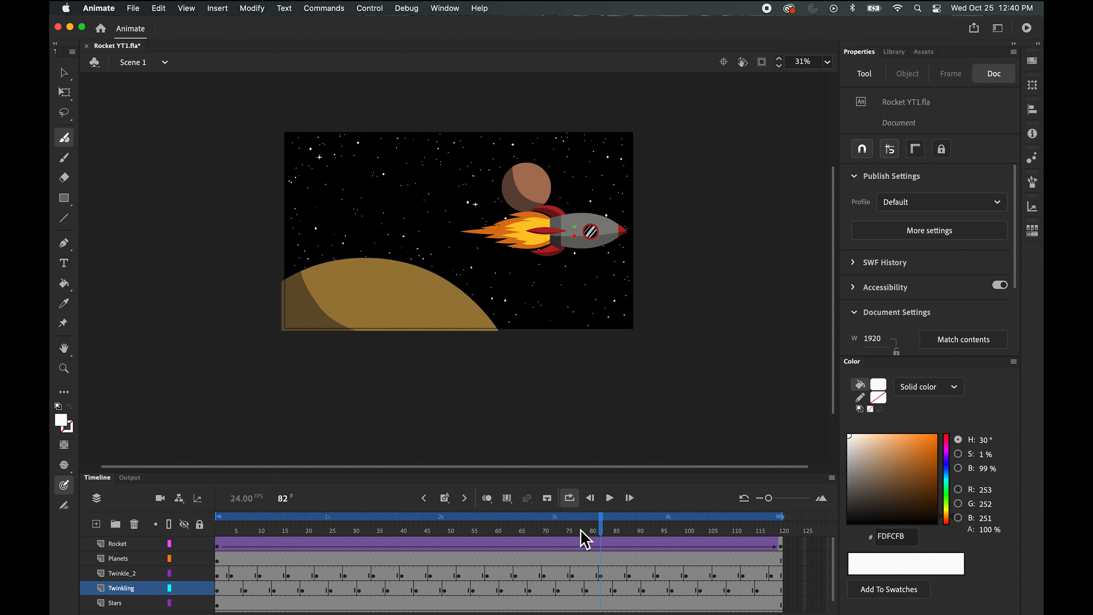
# At frame 49 of the Twinkling layer, paint a four-pointed star over the white dot between the rocket's nose and the small planet
pyautogui.moveTo(599, 528); pyautogui.dragTo(443, 538)
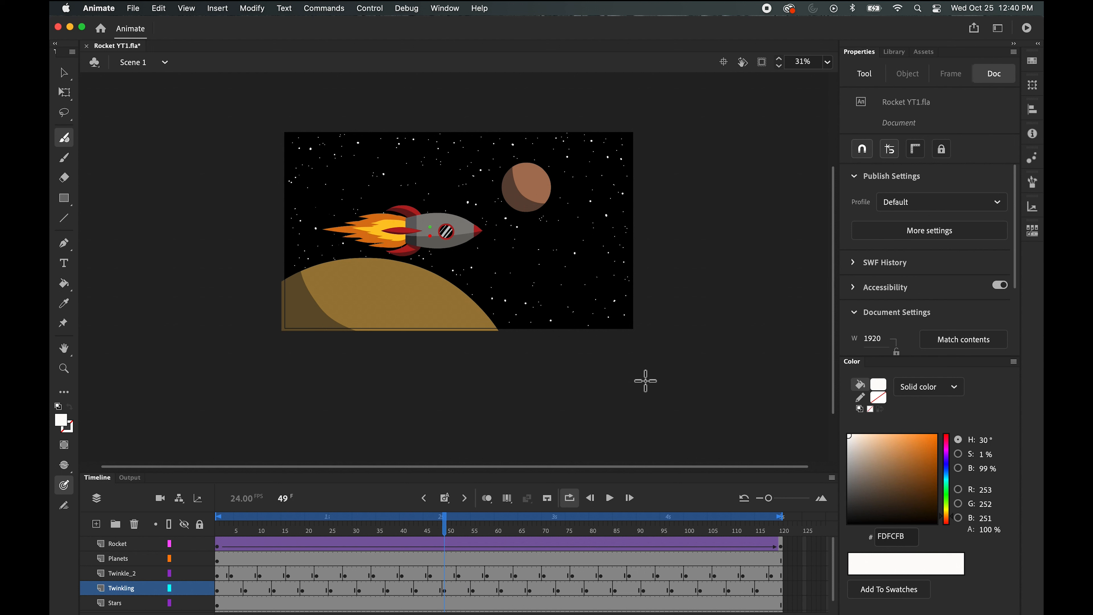
pyautogui.scroll(5, 649, 391)
pyautogui.scroll(3, 627, 391)
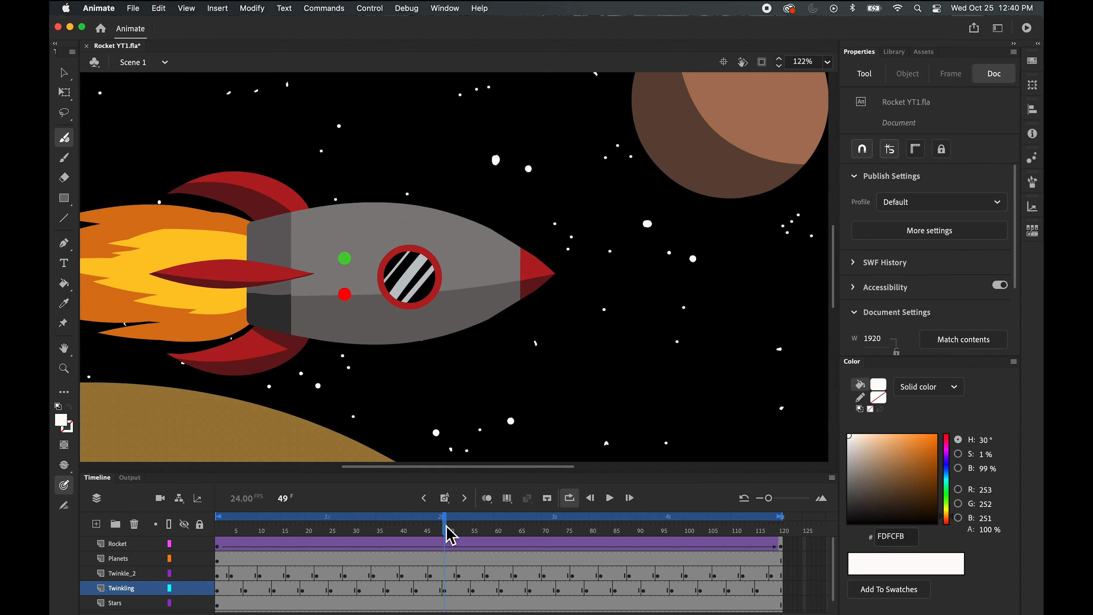
pyautogui.moveTo(446, 526); pyautogui.dragTo(446, 522)
pyautogui.click(648, 223)
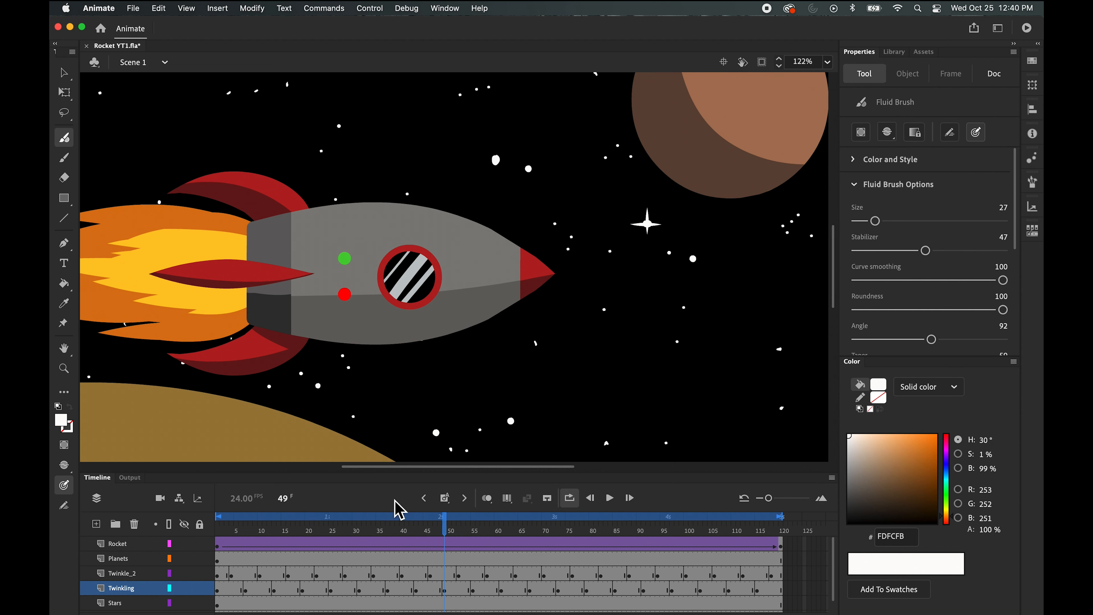
pyautogui.moveTo(446, 519)
pyautogui.mouseDown()
pyautogui.moveTo(427, 522)
pyautogui.moveTo(500, 517)
pyautogui.moveTo(447, 520)
pyautogui.mouseUp()
pyautogui.press('super+minus')
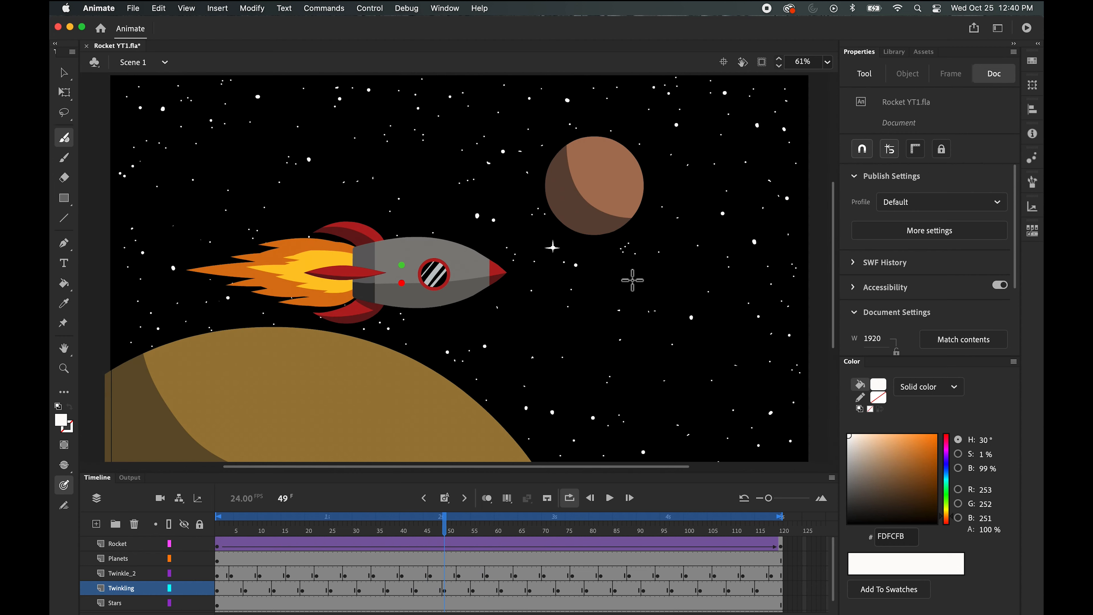
# Fit the stage in the window and select the Twinkling layer's keyframe at frame 73
pyautogui.click(826, 63)
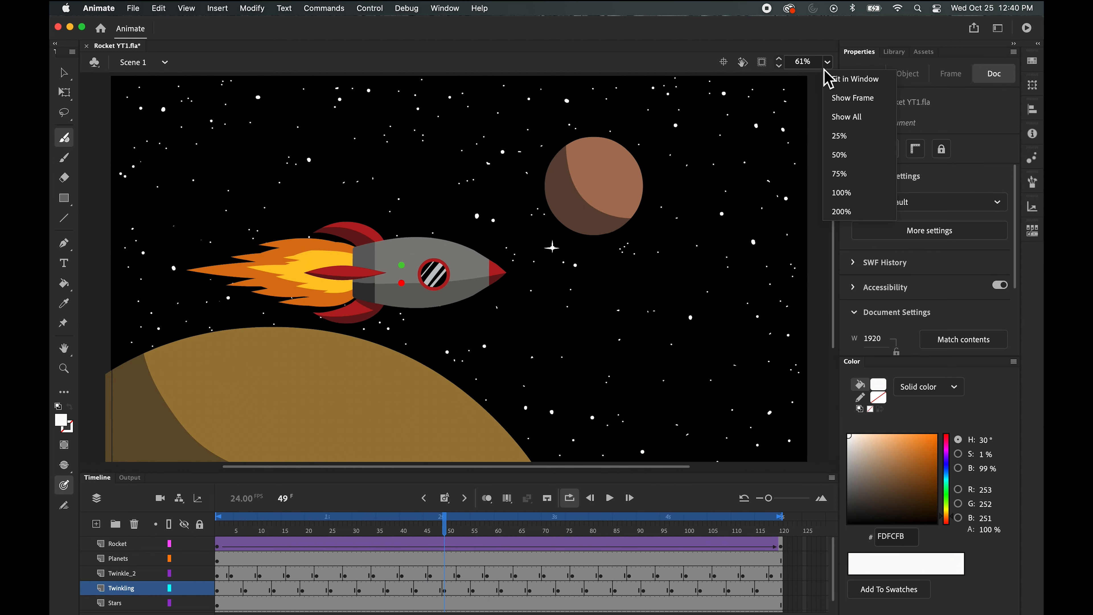
pyautogui.click(842, 81)
pyautogui.moveTo(446, 529); pyautogui.dragTo(557, 520)
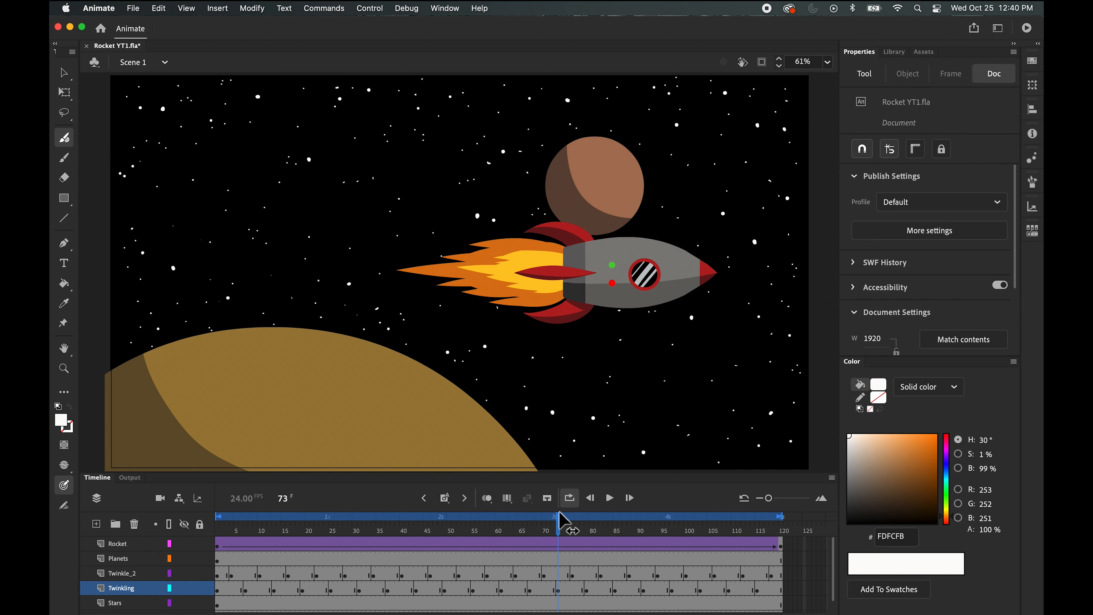
pyautogui.click(560, 589)
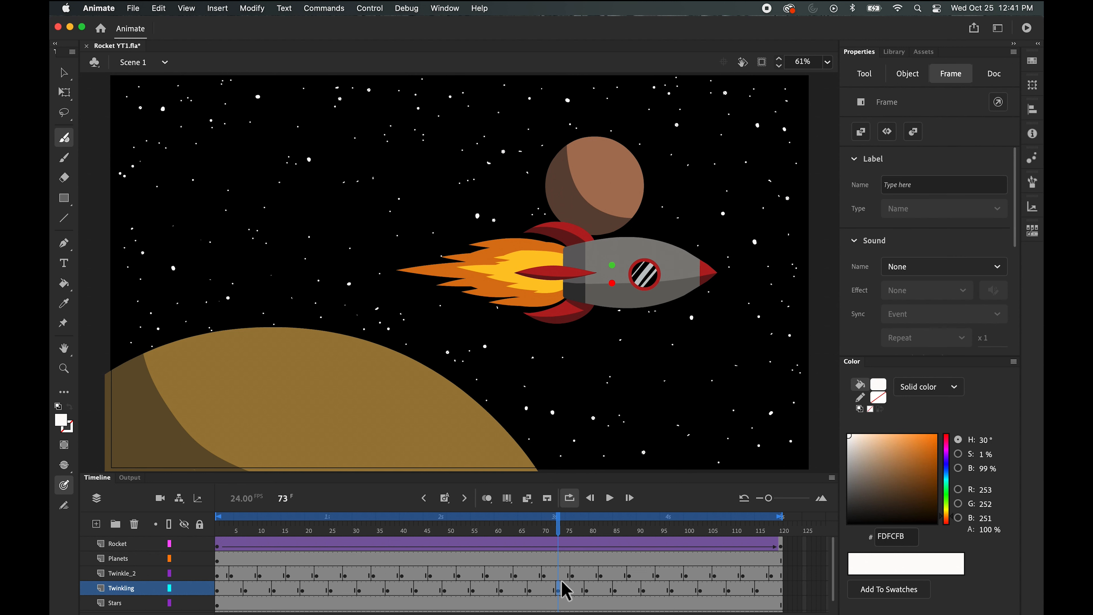
# Paint a four-pointed star over the large white dot ahead of and above the rocket's nose at frame 73, undoing the first stroke
pyautogui.click(755, 242)
pyautogui.click(755, 242)
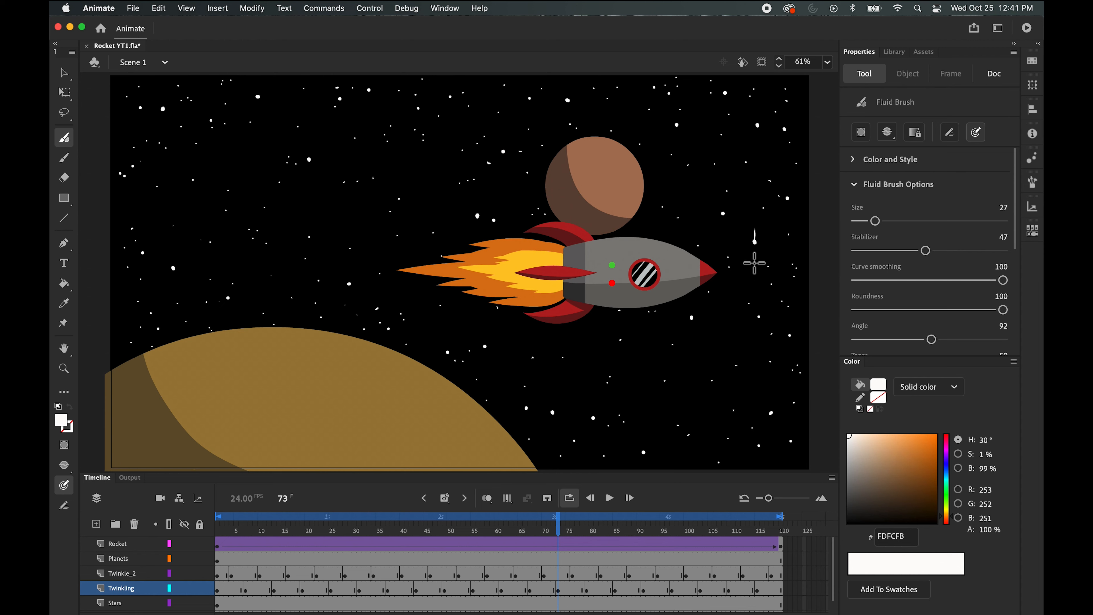
pyautogui.press('super+equal')
pyautogui.press('super+equal')
pyautogui.moveTo(773, 247); pyautogui.dragTo(284, 293)
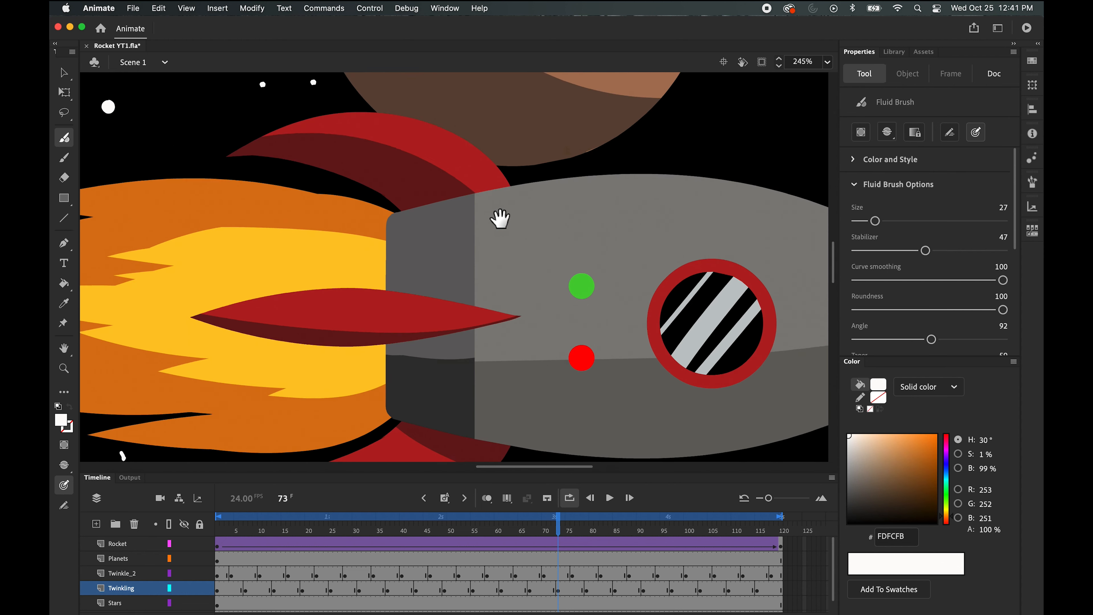
pyautogui.moveTo(500, 218); pyautogui.dragTo(185, 223)
pyautogui.moveTo(656, 227); pyautogui.dragTo(328, 229)
pyautogui.moveTo(530, 220)
pyautogui.mouseDown()
pyautogui.moveTo(520, 288)
pyautogui.moveTo(537, 298)
pyautogui.moveTo(504, 304)
pyautogui.mouseUp()
pyautogui.press('super+z')
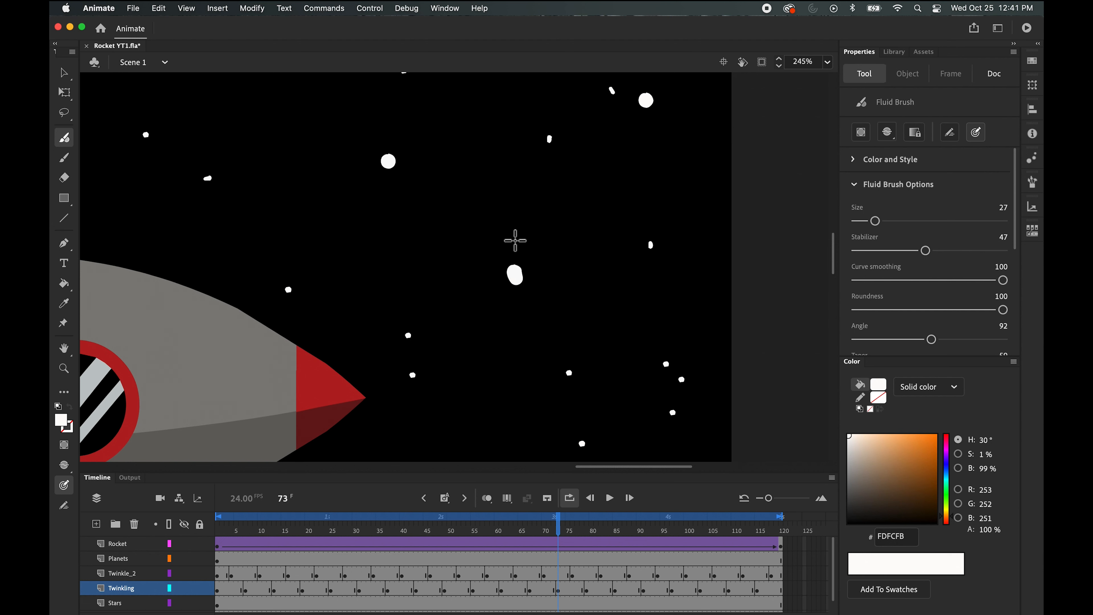
pyautogui.moveTo(515, 240)
pyautogui.mouseDown()
pyautogui.moveTo(514, 298)
pyautogui.moveTo(548, 275)
pyautogui.mouseUp()
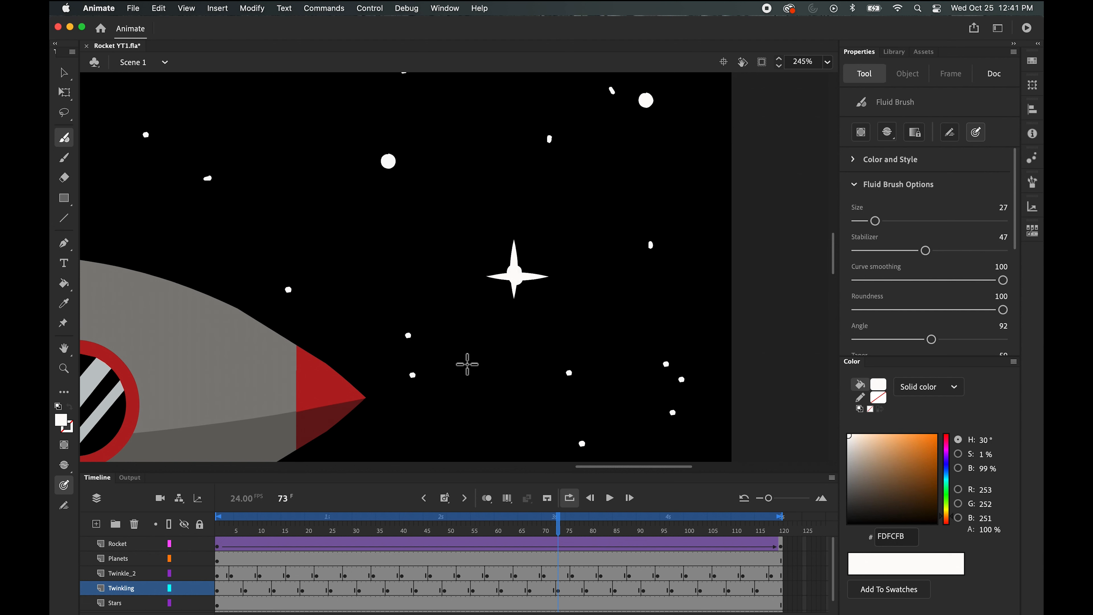
pyautogui.press('super+minus')
pyautogui.press('super+minus')
pyautogui.press('super+minus')
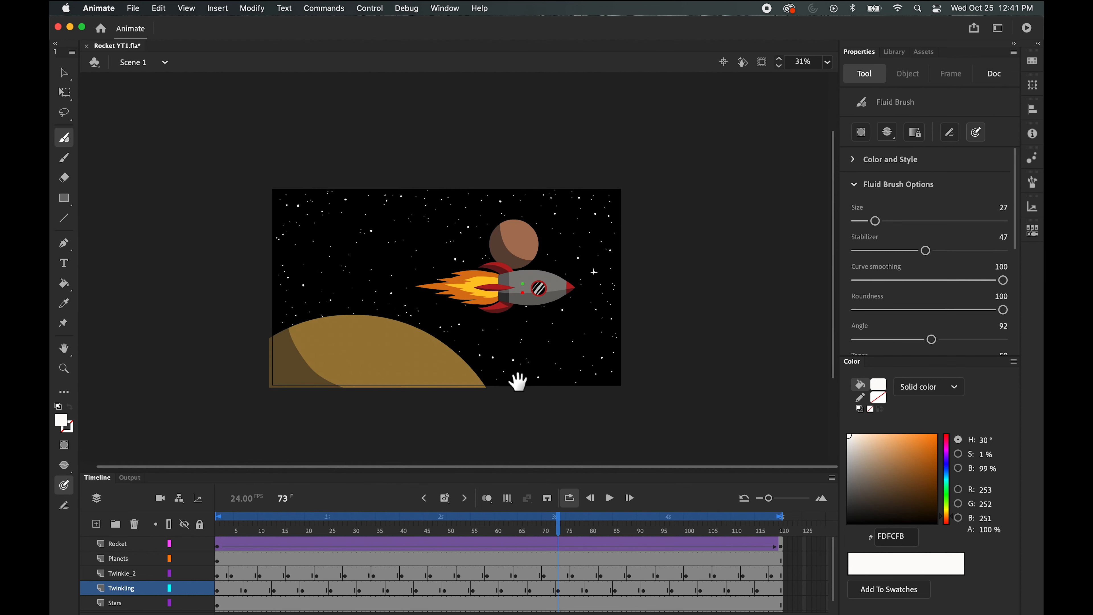
pyautogui.moveTo(518, 381); pyautogui.dragTo(534, 359)
# Play the animation from frame 1 and fit the stage in the window to review all the twinkling stars
pyautogui.moveTo(558, 517); pyautogui.dragTo(193, 536)
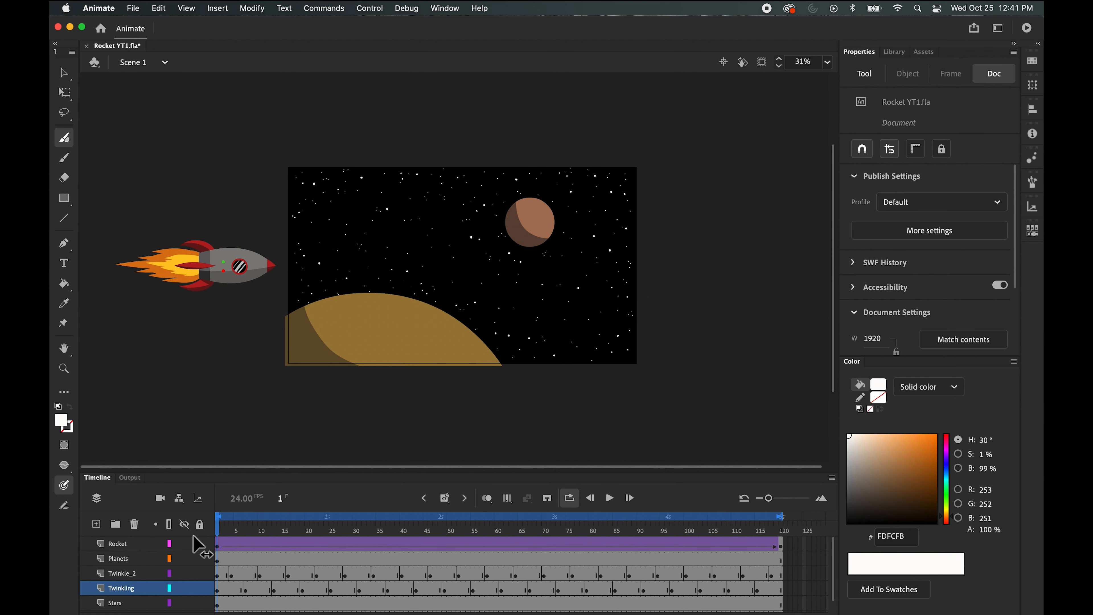
pyautogui.click(609, 498)
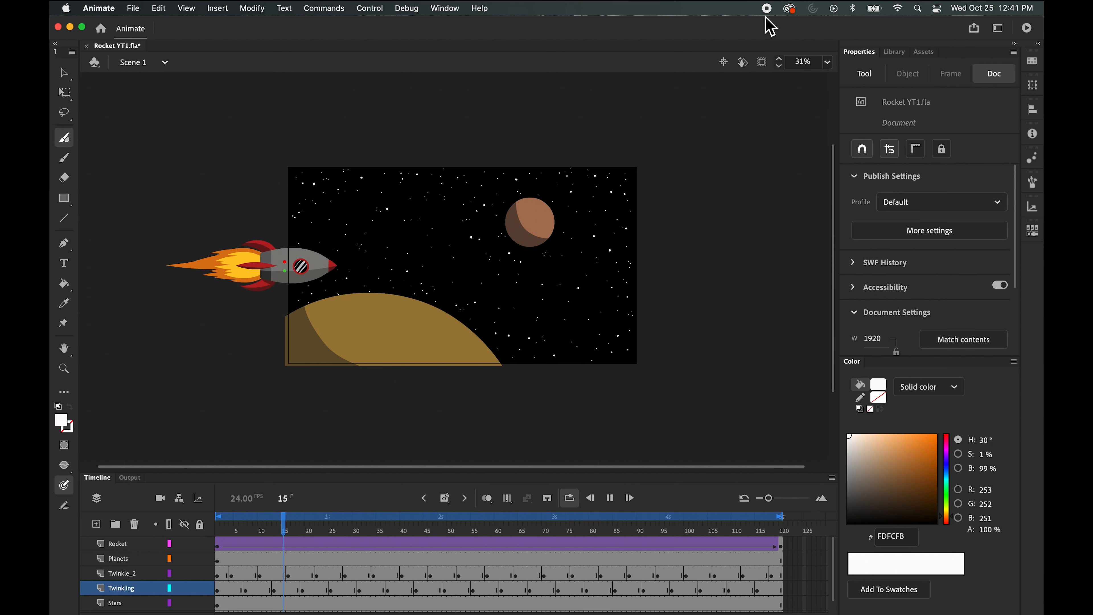
pyautogui.click(827, 62)
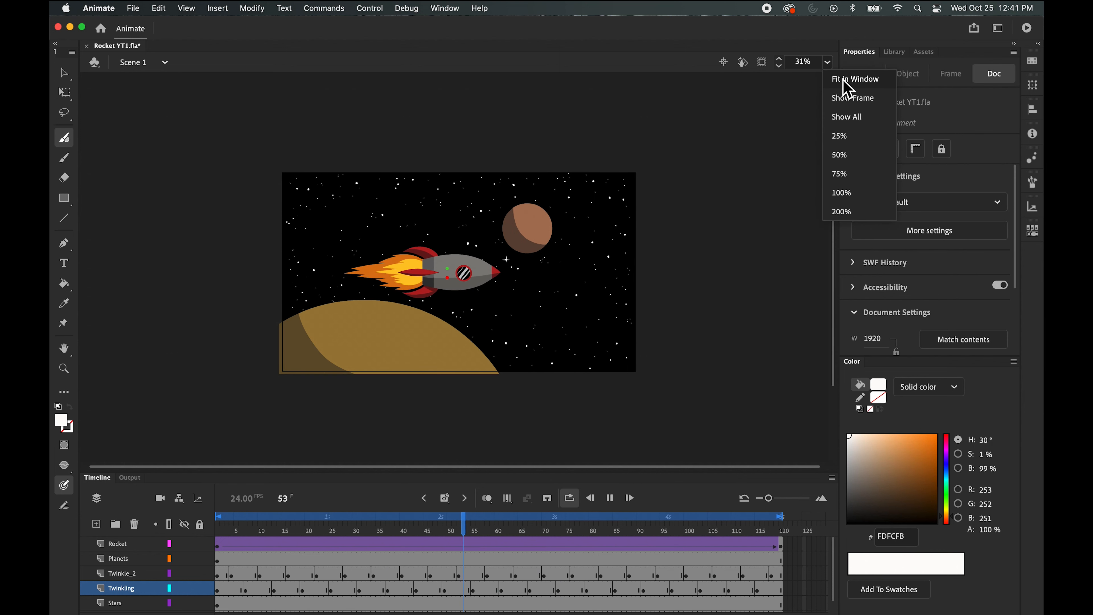
pyautogui.click(844, 77)
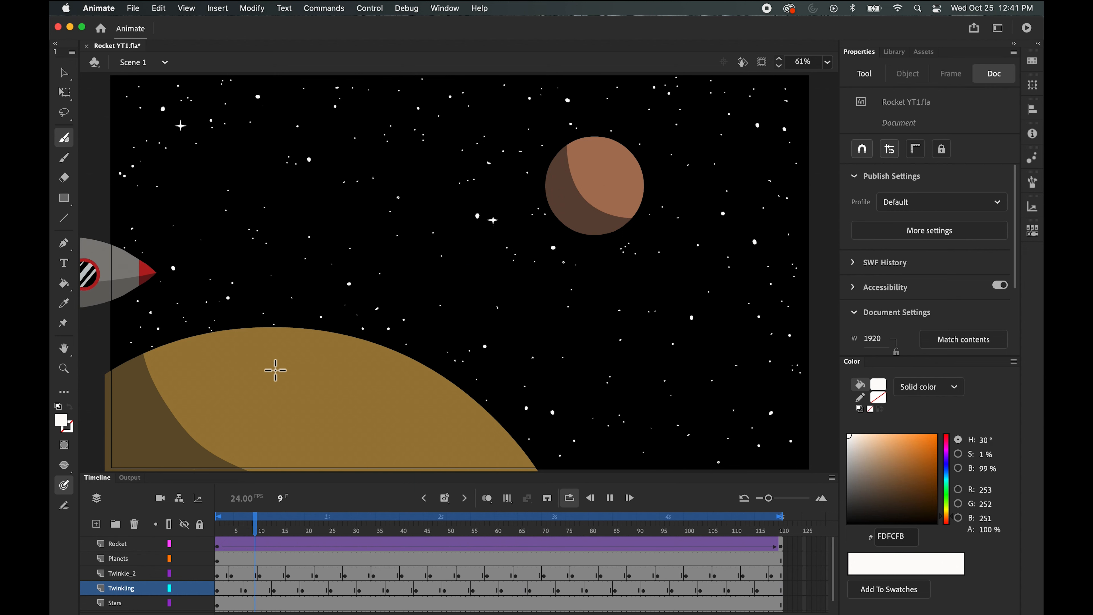
# Stop playback, move to frame 43 of the Twinkling layer and paint a four-pointed star over the white dot above the rocket's tail fin
pyautogui.click(609, 499)
pyautogui.moveTo(450, 535); pyautogui.dragTo(406, 534)
pyautogui.moveTo(412, 532); pyautogui.dragTo(415, 535)
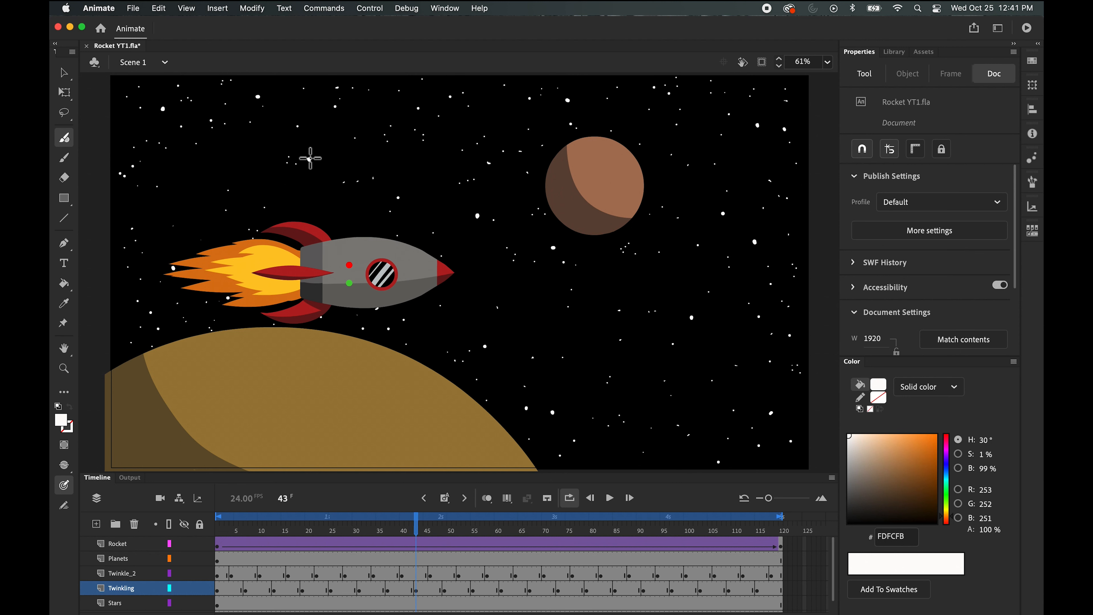
pyautogui.moveTo(309, 161); pyautogui.dragTo(309, 148)
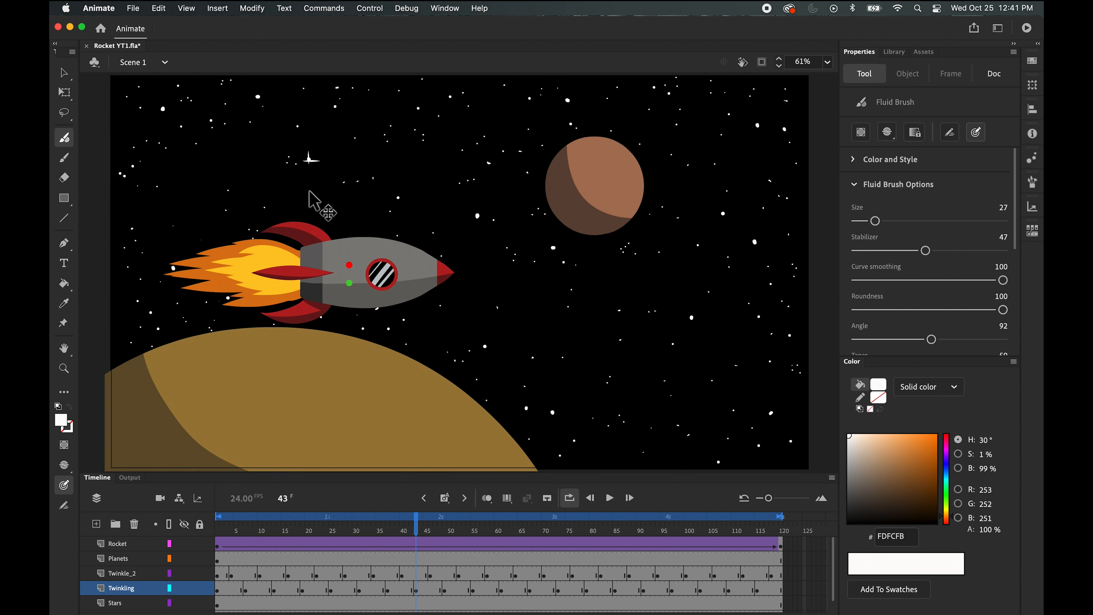
pyautogui.moveTo(300, 158); pyautogui.dragTo(317, 158)
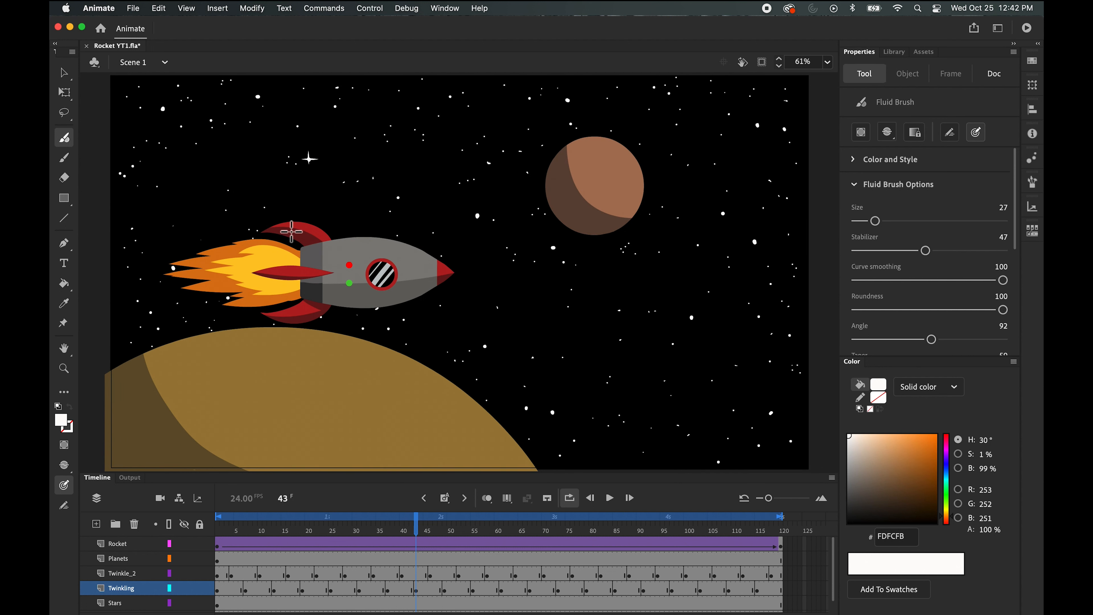
# Scrub and play the animation with the stage fitted in the window to review the new twinkling star
pyautogui.moveTo(417, 528); pyautogui.dragTo(392, 534)
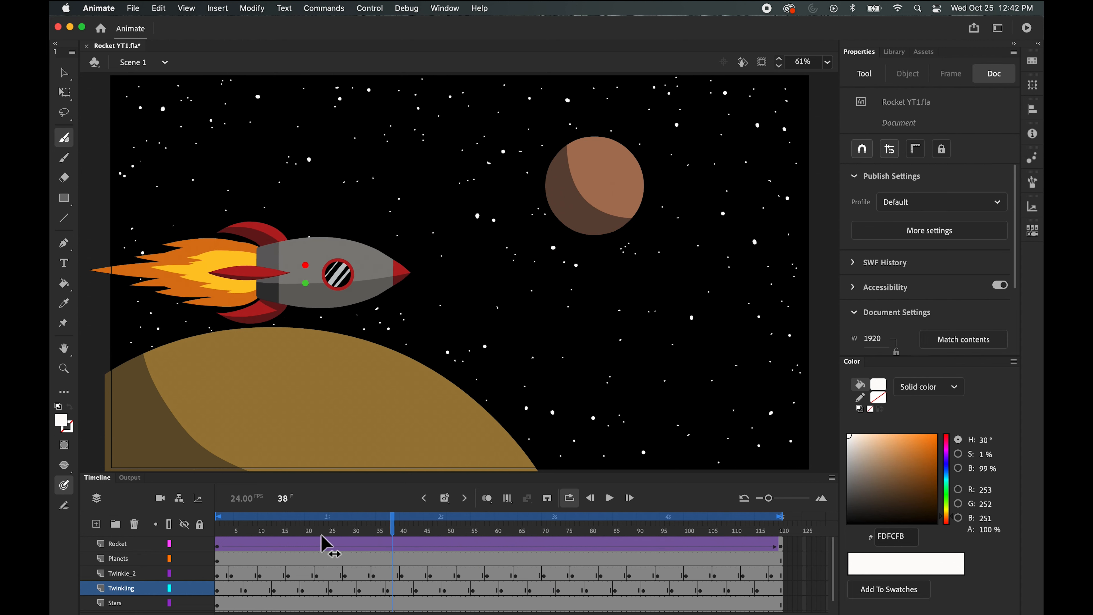
pyautogui.moveTo(322, 536); pyautogui.dragTo(288, 534)
pyautogui.press('super+minus')
pyautogui.press('super+minus')
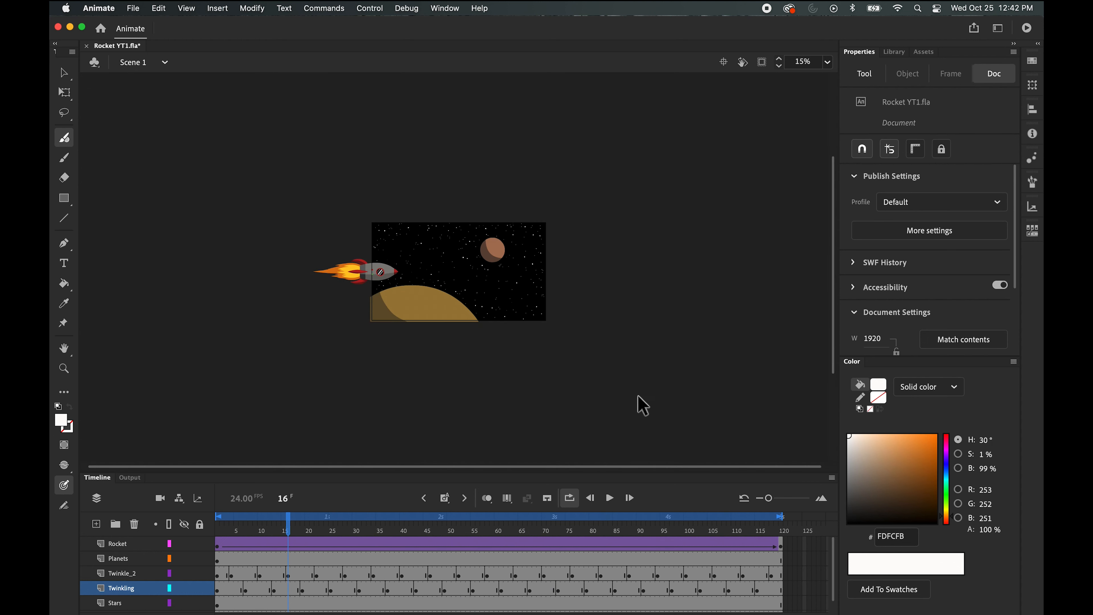
pyautogui.press('super+equal')
pyautogui.press('super+equal')
pyautogui.press('super+minus')
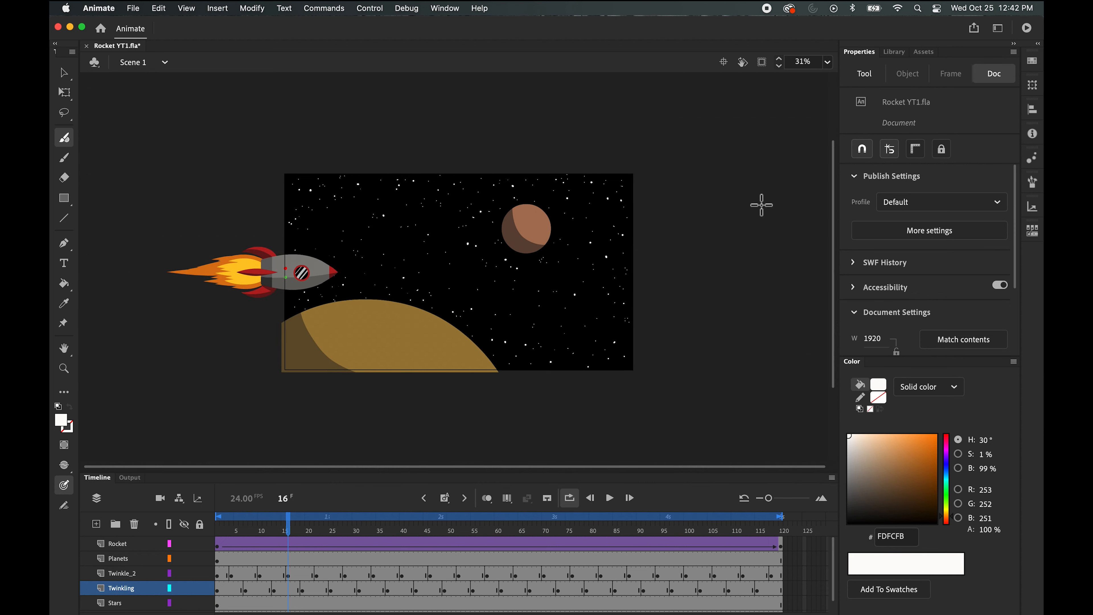
pyautogui.click(827, 62)
pyautogui.click(835, 76)
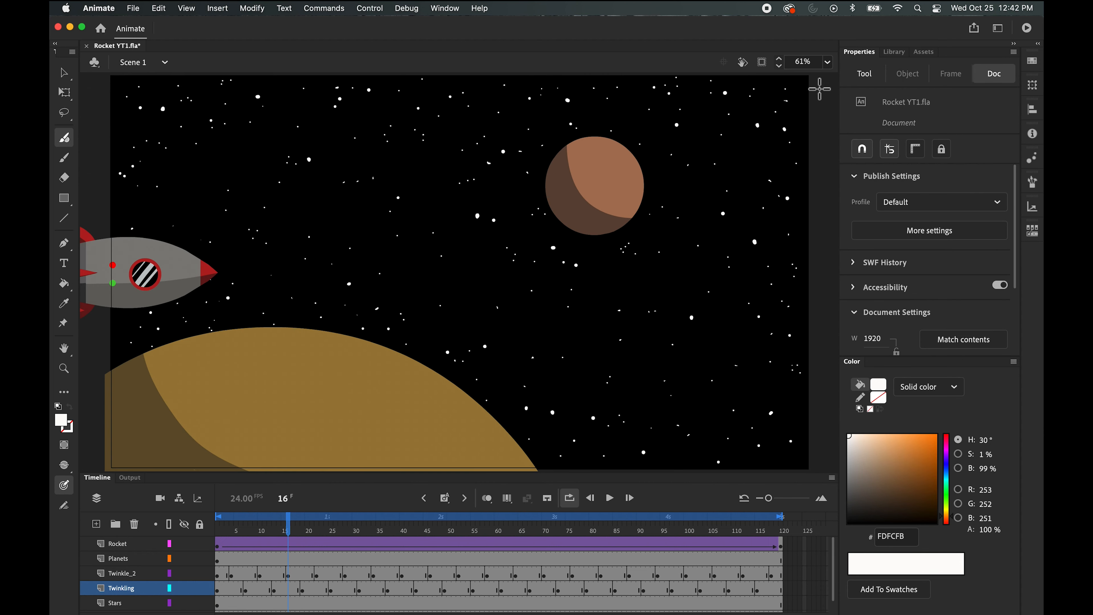
pyautogui.click(609, 498)
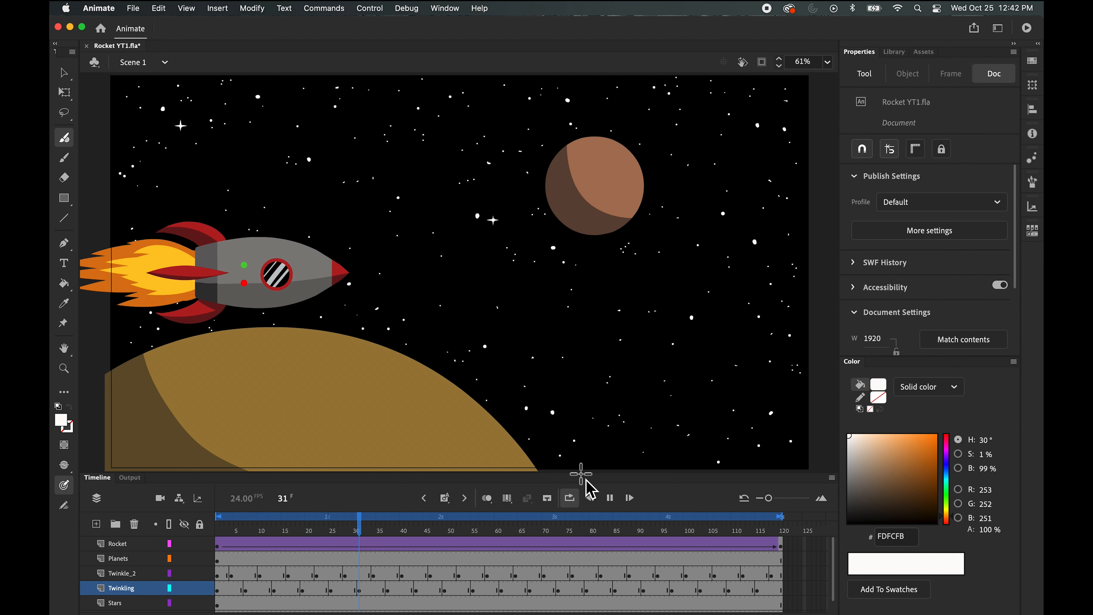
pyautogui.click(609, 498)
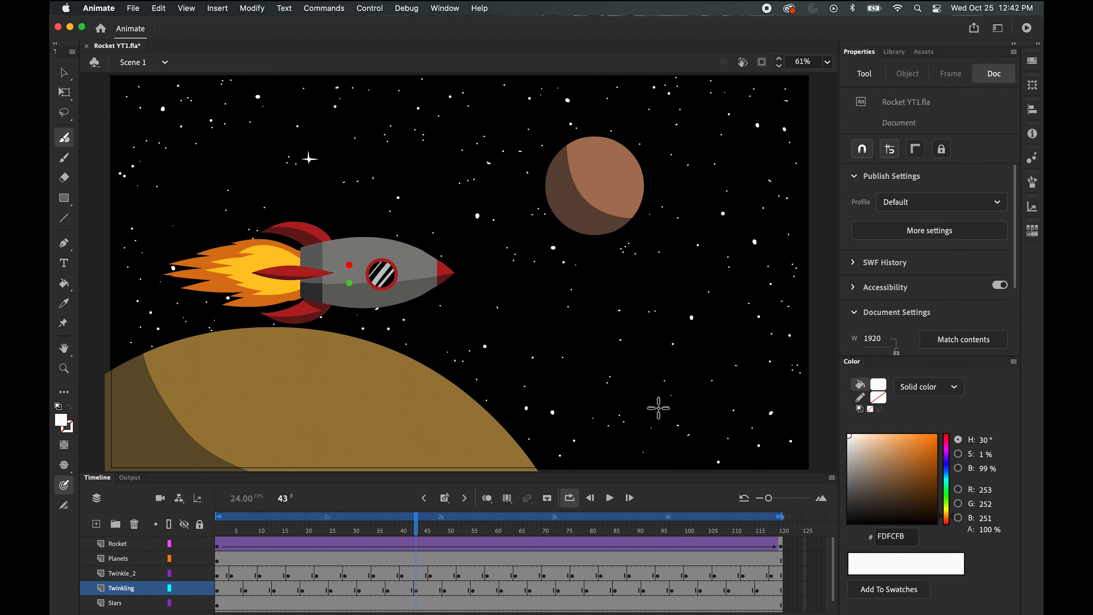
pyautogui.moveTo(415, 531); pyautogui.dragTo(340, 516)
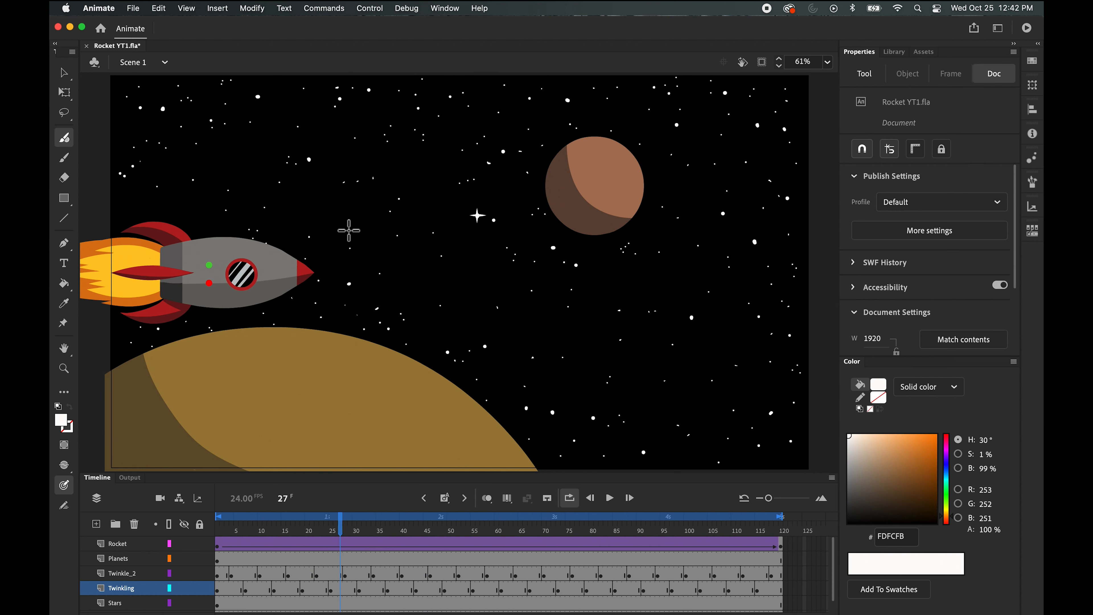
# Lock all existing layers and add a new layer named Shooting_Star above the Rocket layer
pyautogui.moveTo(341, 522); pyautogui.dragTo(199, 607)
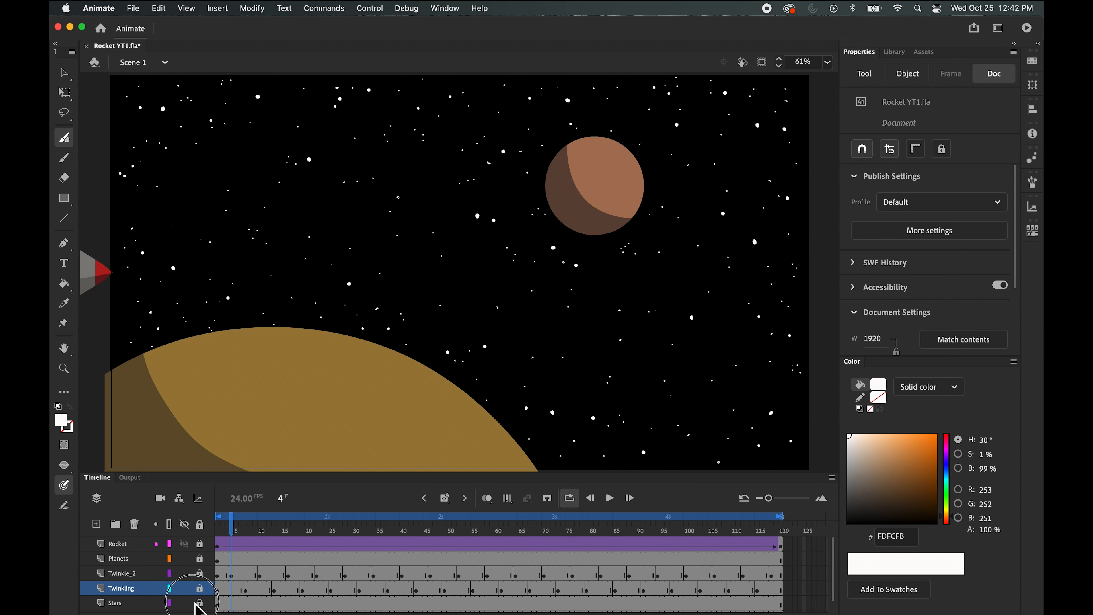
pyautogui.click(96, 524)
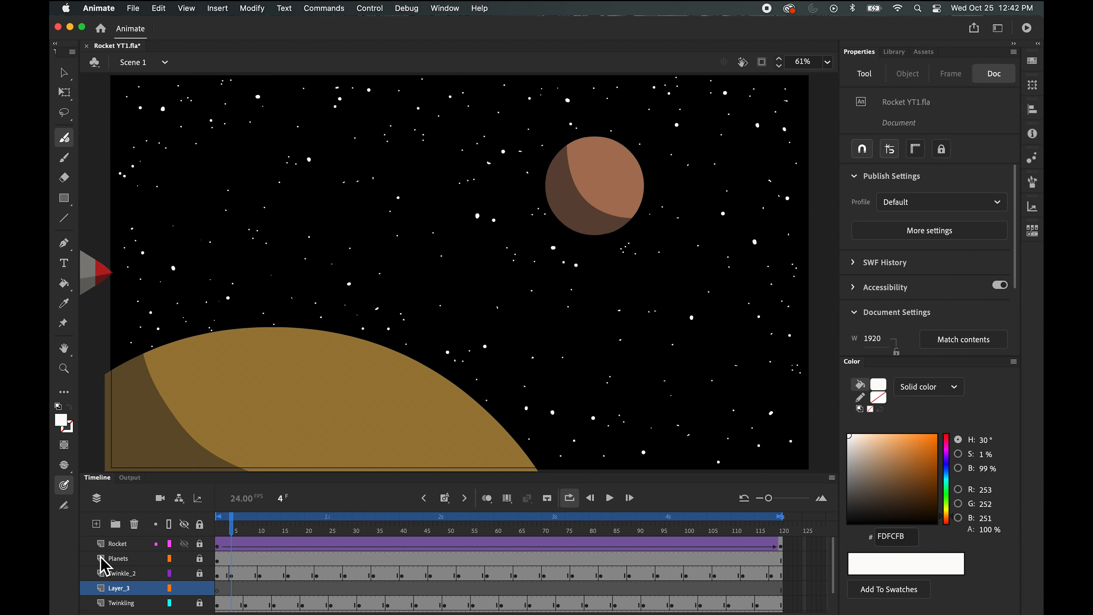
pyautogui.moveTo(130, 587); pyautogui.dragTo(112, 543)
pyautogui.doubleClick(125, 544)
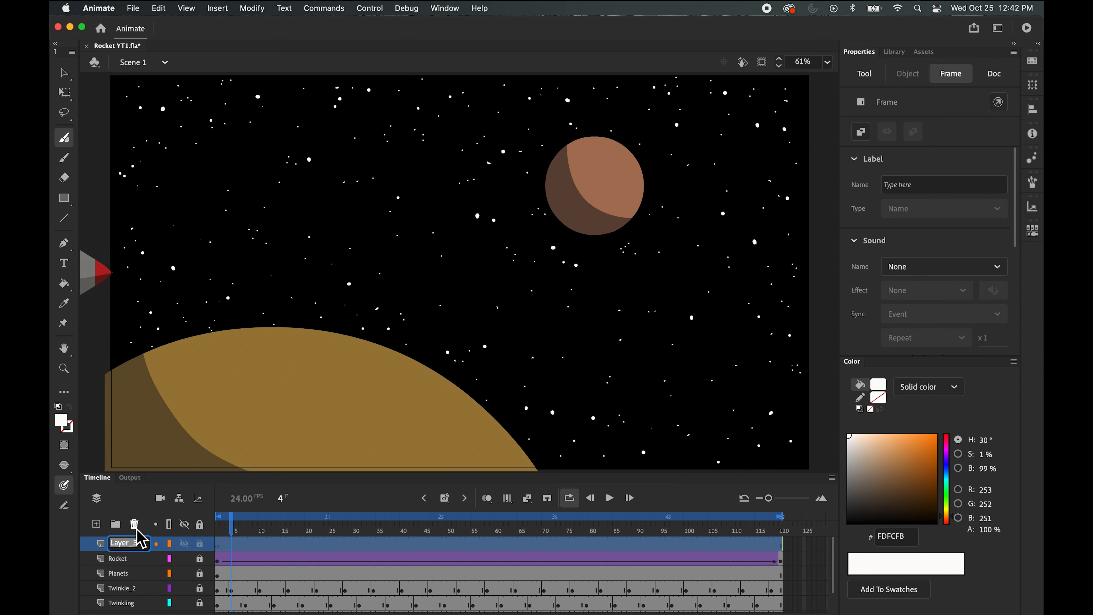
pyautogui.write('Cop')
pyautogui.press('Return')
# Move the playhead to frame 77 and create a new graphic symbol named Shooting Star S
pyautogui.click(242, 545)
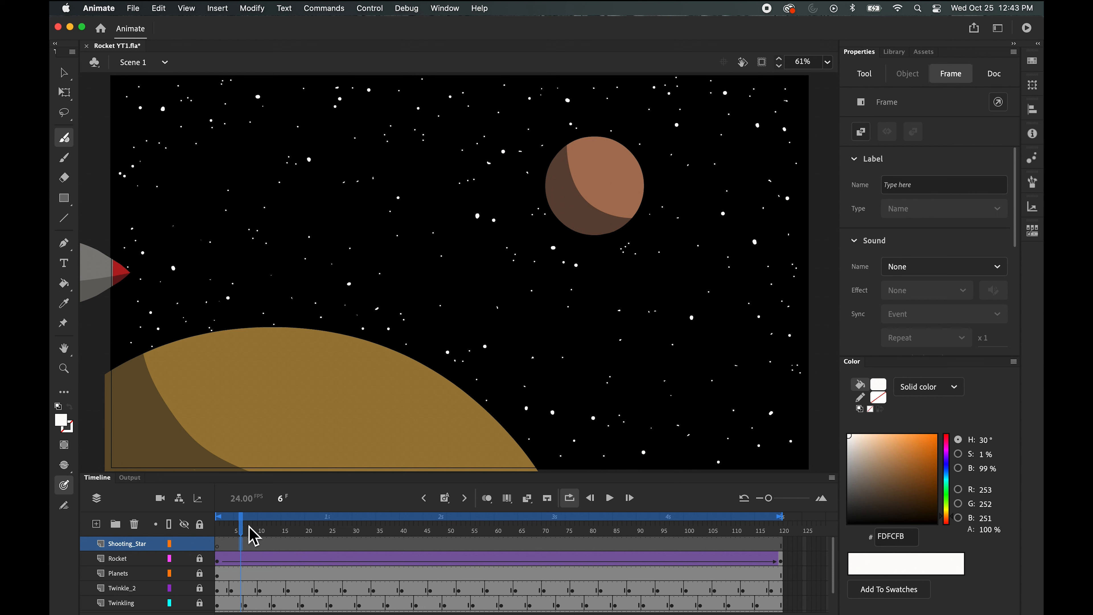
pyautogui.moveTo(209, 523); pyautogui.dragTo(577, 517)
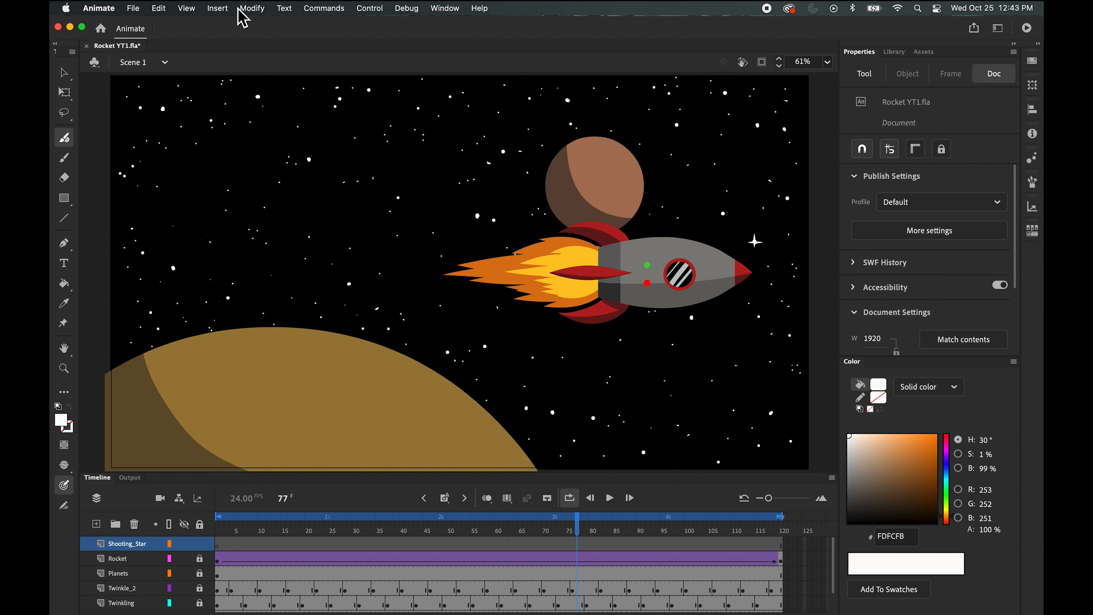
pyautogui.click(220, 8)
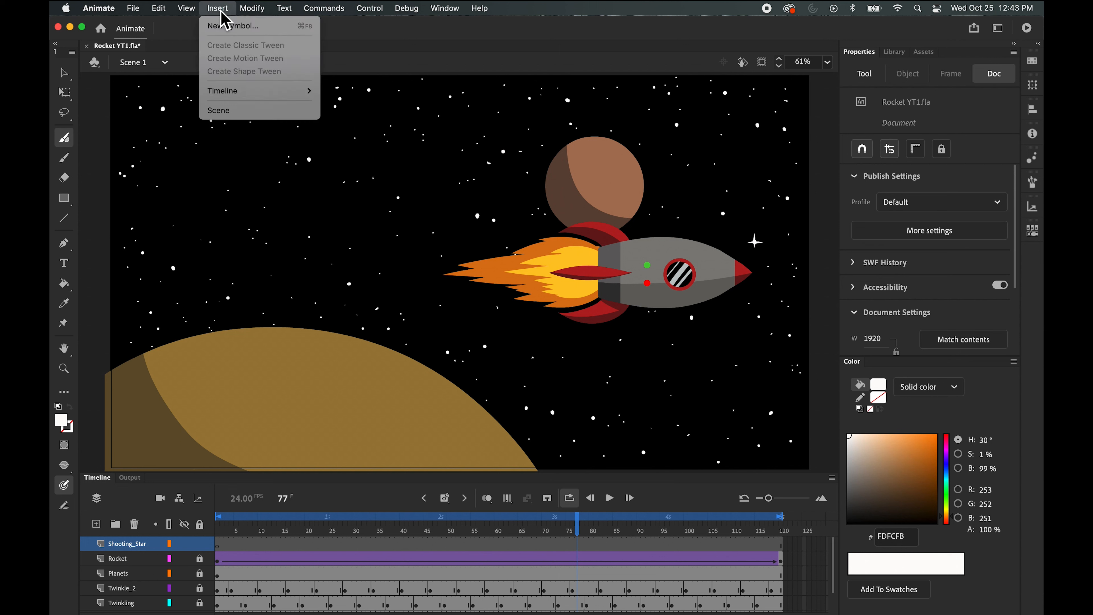
pyautogui.click(221, 28)
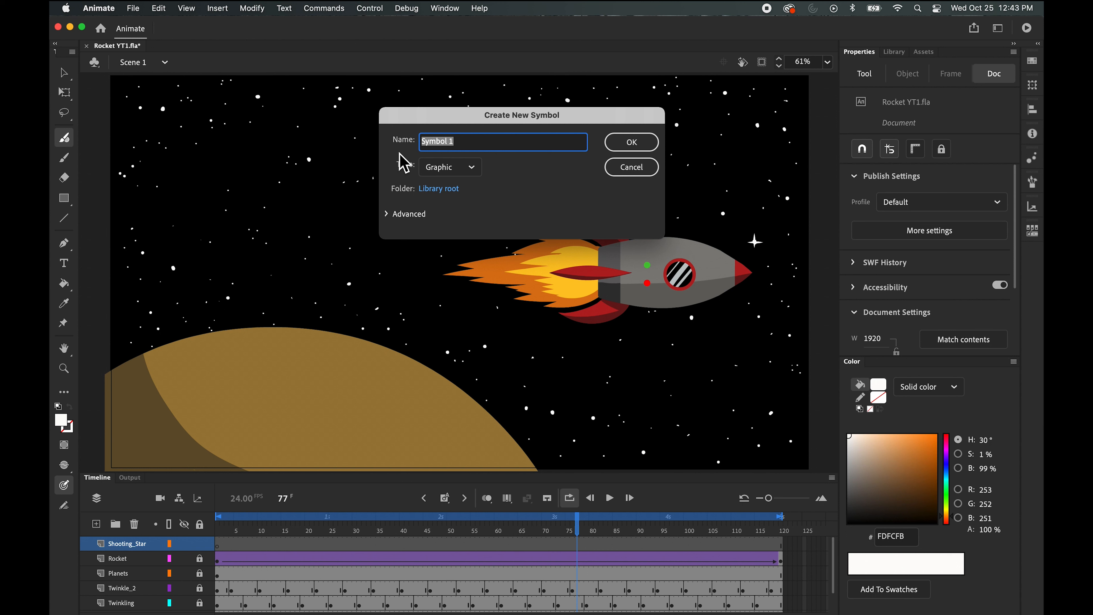
pyautogui.write('Shooting Star S')
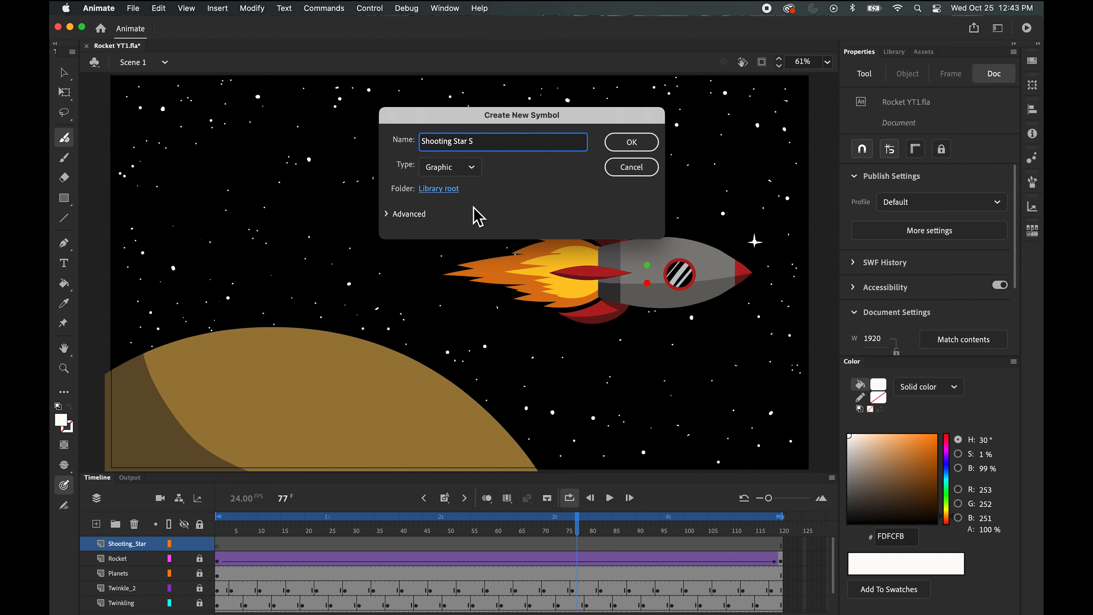
pyautogui.click(631, 142)
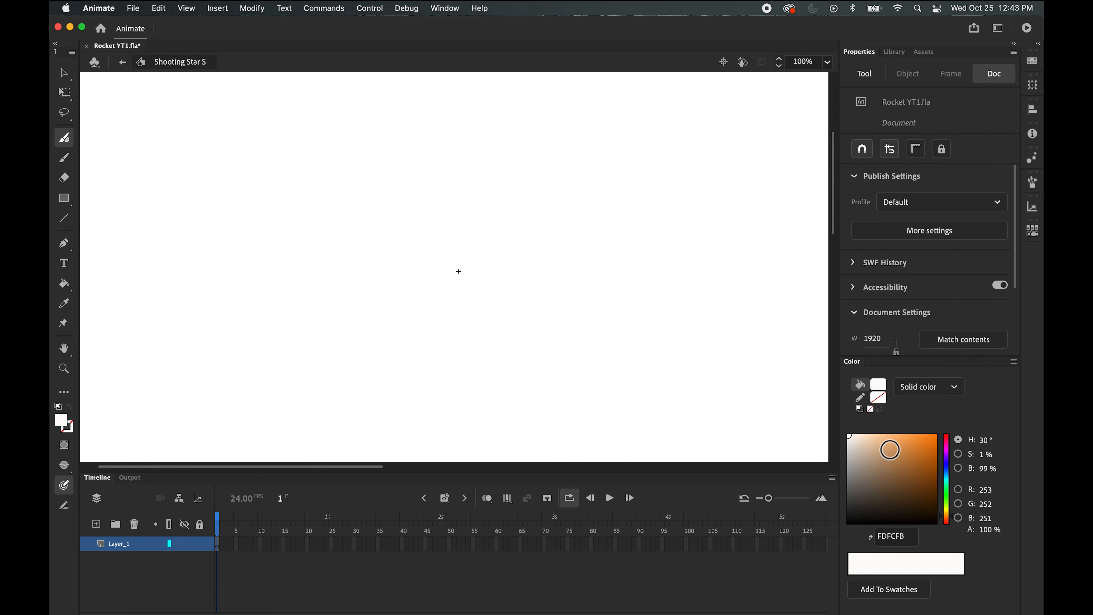
# Set the fill colour to light orange EFBB87 and paint the shooting star's rounded head with a long tapering diagonal tail
pyautogui.moveTo(868, 442)
pyautogui.mouseDown()
pyautogui.moveTo(857, 454)
pyautogui.moveTo(887, 440)
pyautogui.mouseUp()
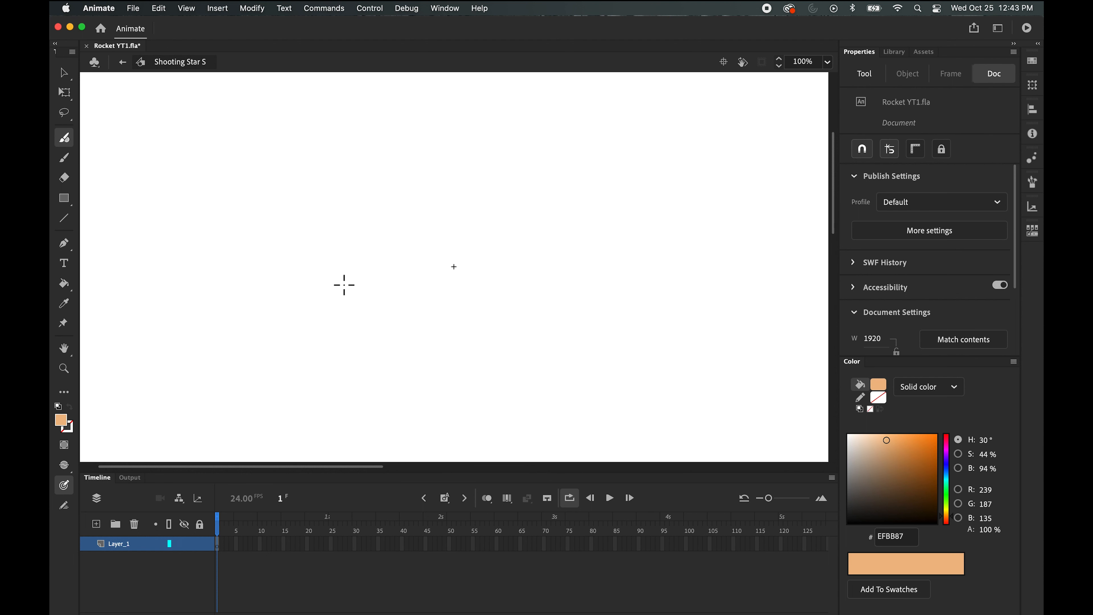
pyautogui.moveTo(344, 285)
pyautogui.mouseDown()
pyautogui.moveTo(353, 274)
pyautogui.moveTo(340, 295)
pyautogui.moveTo(466, 140)
pyautogui.mouseUp()
pyautogui.moveTo(367, 267); pyautogui.dragTo(479, 124)
pyautogui.press('super+z')
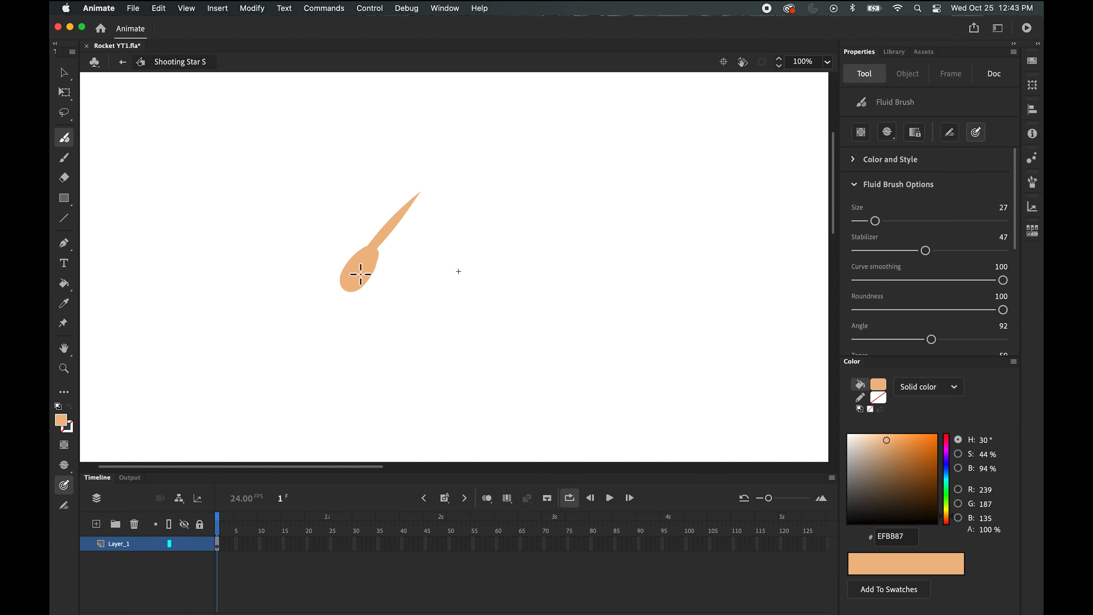
pyautogui.moveTo(361, 275); pyautogui.dragTo(506, 102)
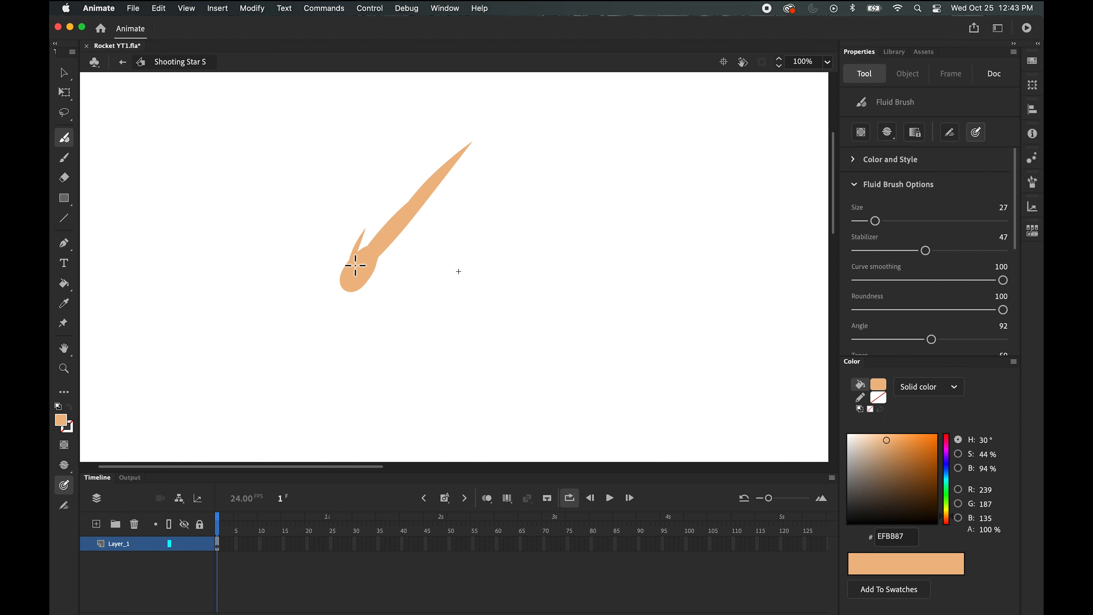
# Paint short pointed flame strokes along both sides of the shooting star's tail
pyautogui.moveTo(345, 282); pyautogui.dragTo(365, 225)
pyautogui.press('super+z')
pyautogui.moveTo(353, 267); pyautogui.dragTo(397, 187)
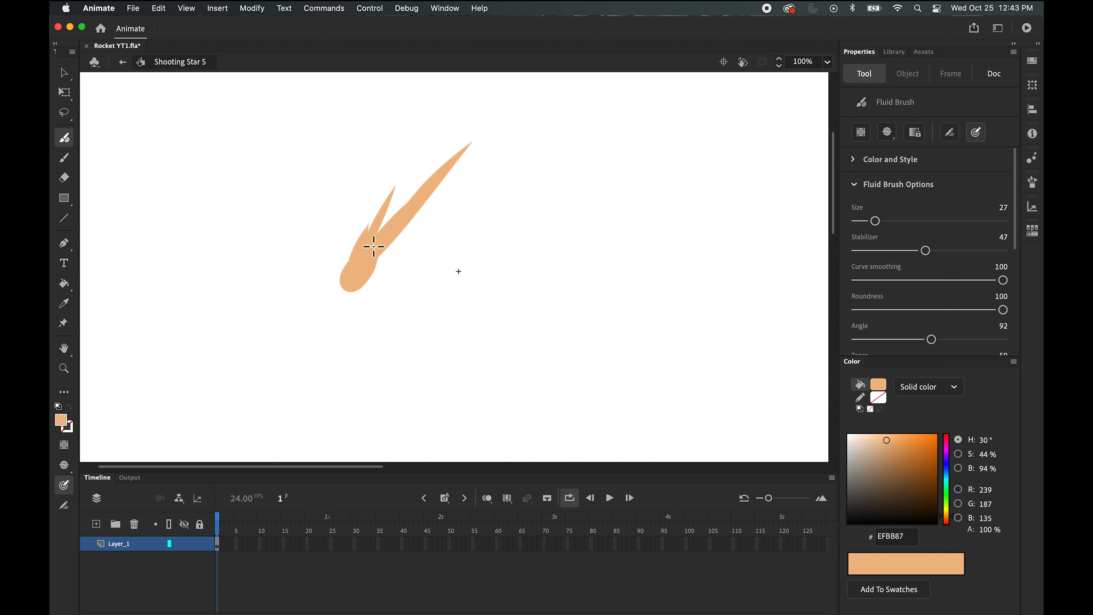
pyautogui.moveTo(373, 247); pyautogui.dragTo(411, 186)
pyautogui.moveTo(357, 285); pyautogui.dragTo(408, 233)
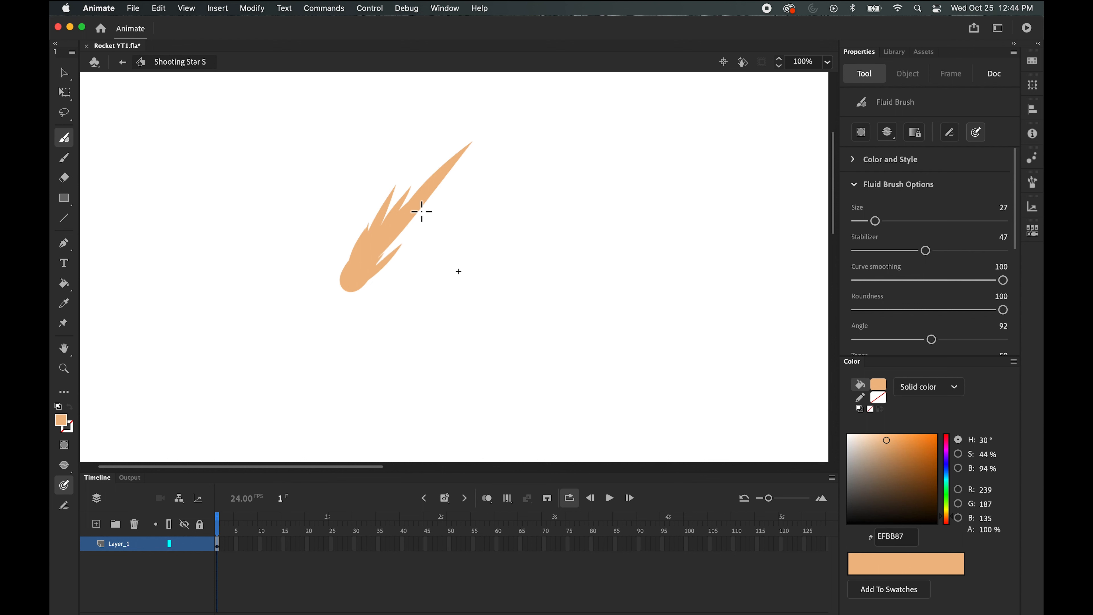
pyautogui.moveTo(374, 264); pyautogui.dragTo(424, 223)
pyautogui.moveTo(376, 263); pyautogui.dragTo(451, 190)
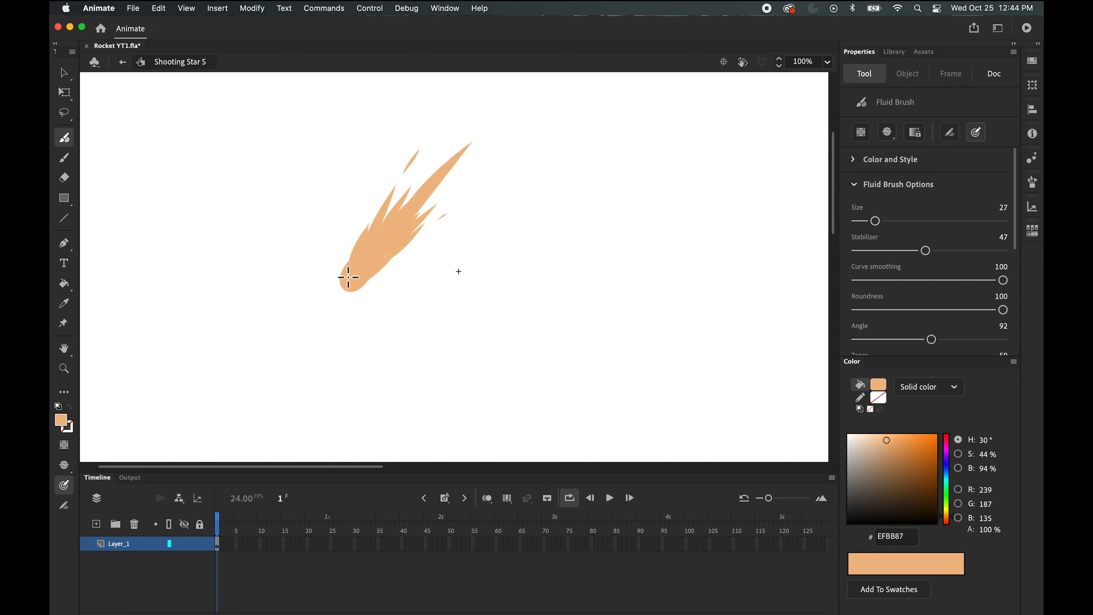
pyautogui.moveTo(396, 222); pyautogui.dragTo(504, 99)
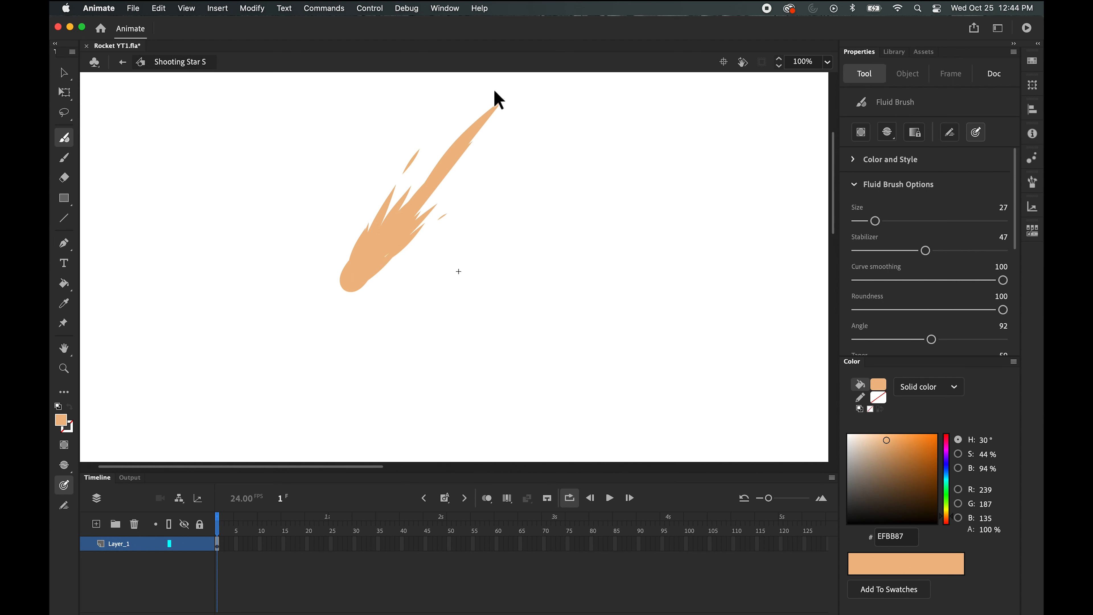
pyautogui.press('cmd+z')
pyautogui.moveTo(393, 219); pyautogui.dragTo(559, 73)
pyautogui.press('super+z')
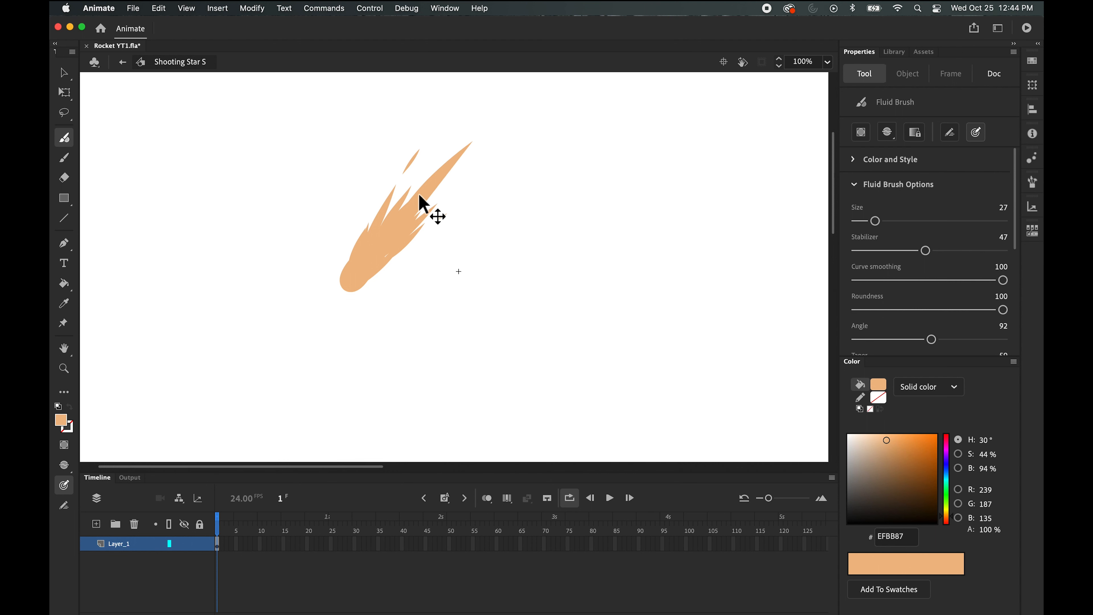
pyautogui.moveTo(396, 224); pyautogui.dragTo(538, 76)
pyautogui.press('super+z')
pyautogui.moveTo(400, 217); pyautogui.dragTo(547, 73)
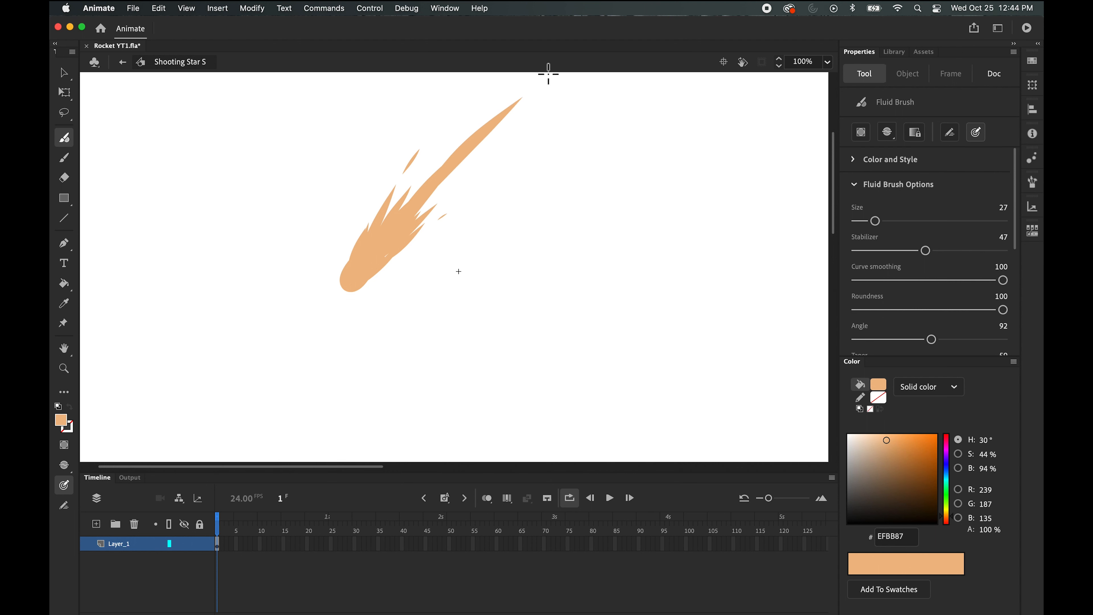
pyautogui.press('super+z')
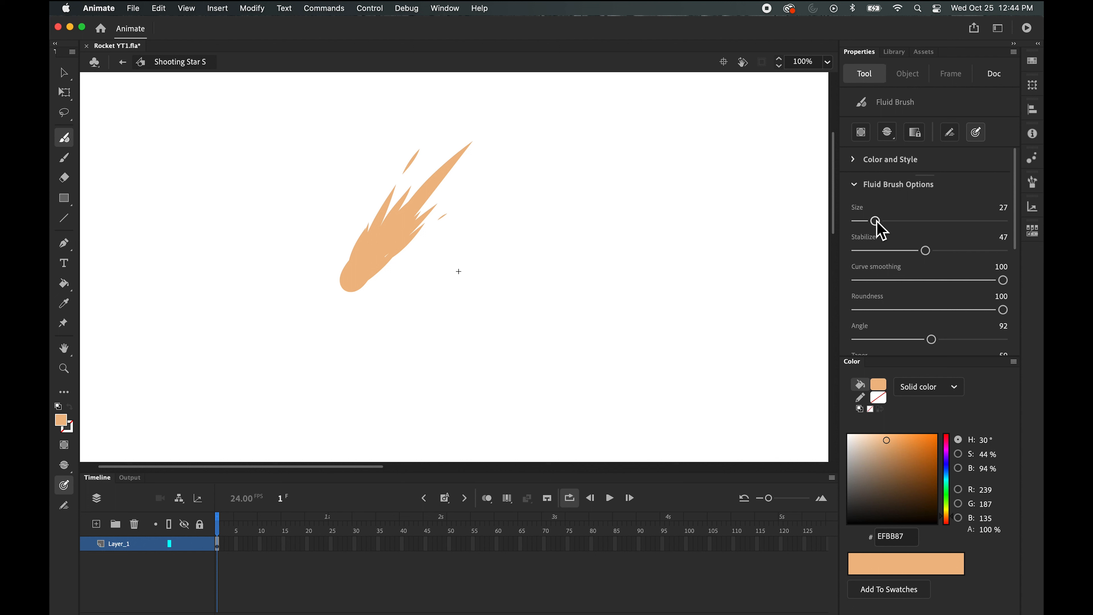
# Reduce the Fluid Brush size to 19 and lengthen the shooting star's main tail, undoing unsatisfactory strokes
pyautogui.moveTo(878, 220); pyautogui.dragTo(849, 228)
pyautogui.moveTo(392, 215); pyautogui.dragTo(522, 85)
pyautogui.press('super+z')
pyautogui.moveTo(398, 215); pyautogui.dragTo(577, 69)
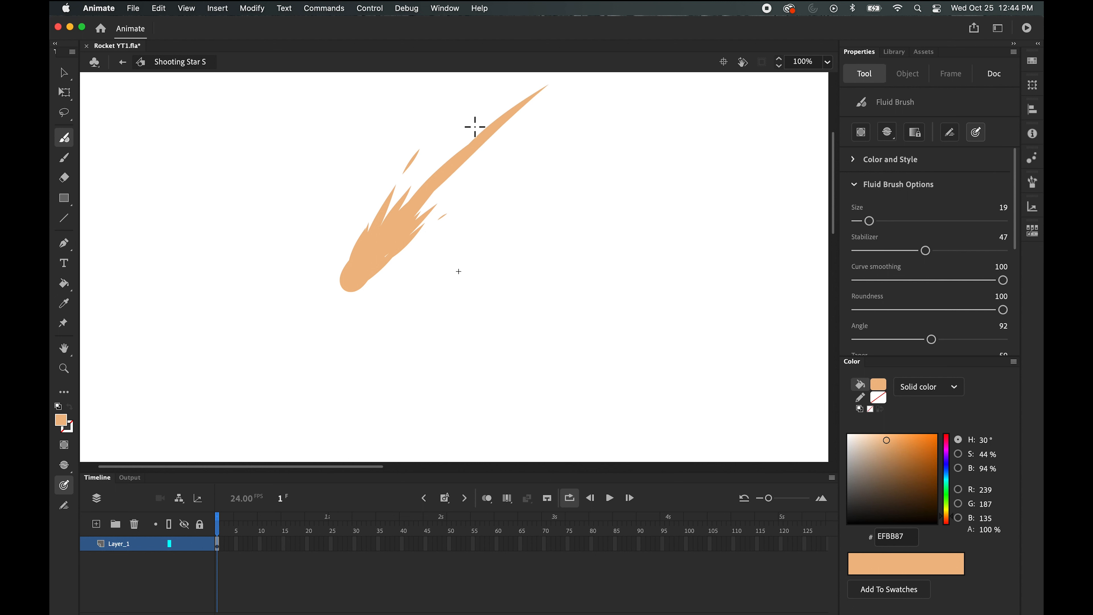
pyautogui.press('super+z')
pyautogui.moveTo(398, 215); pyautogui.dragTo(572, 79)
pyautogui.press('super+z')
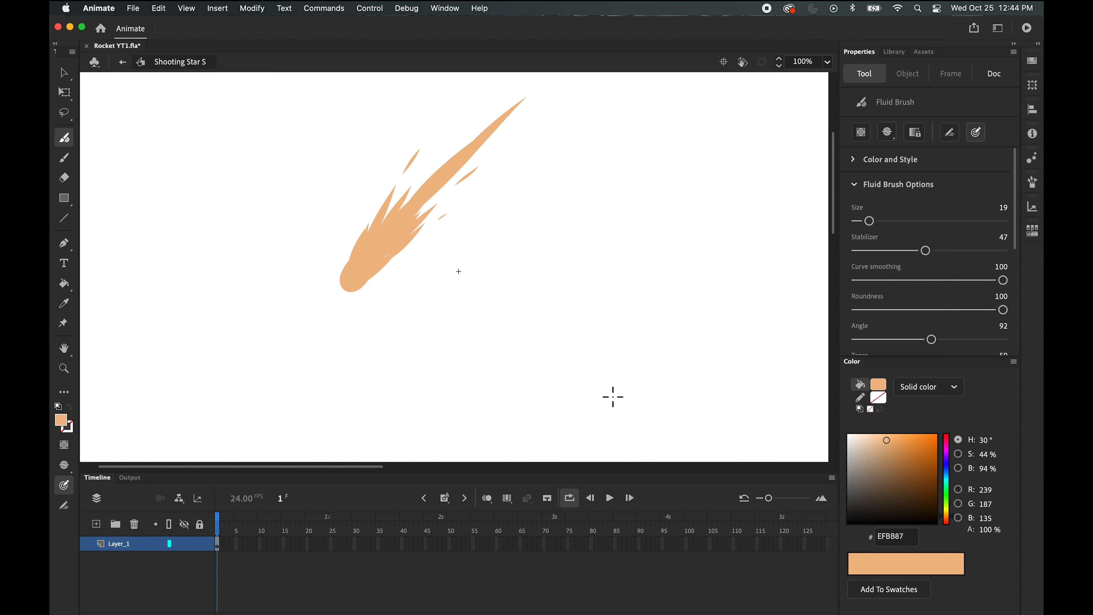
# Return to Scene 1 and place the Shooting Star S symbol from the library at frame 77, between the rocket's flames and the stage's left edge
pyautogui.click(64, 73)
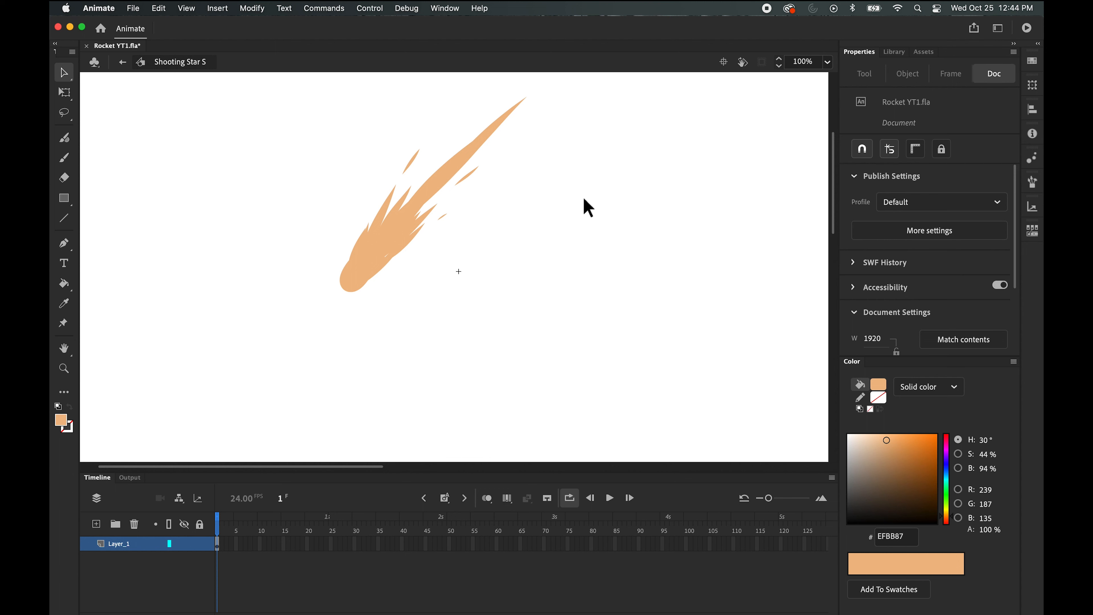
pyautogui.click(123, 61)
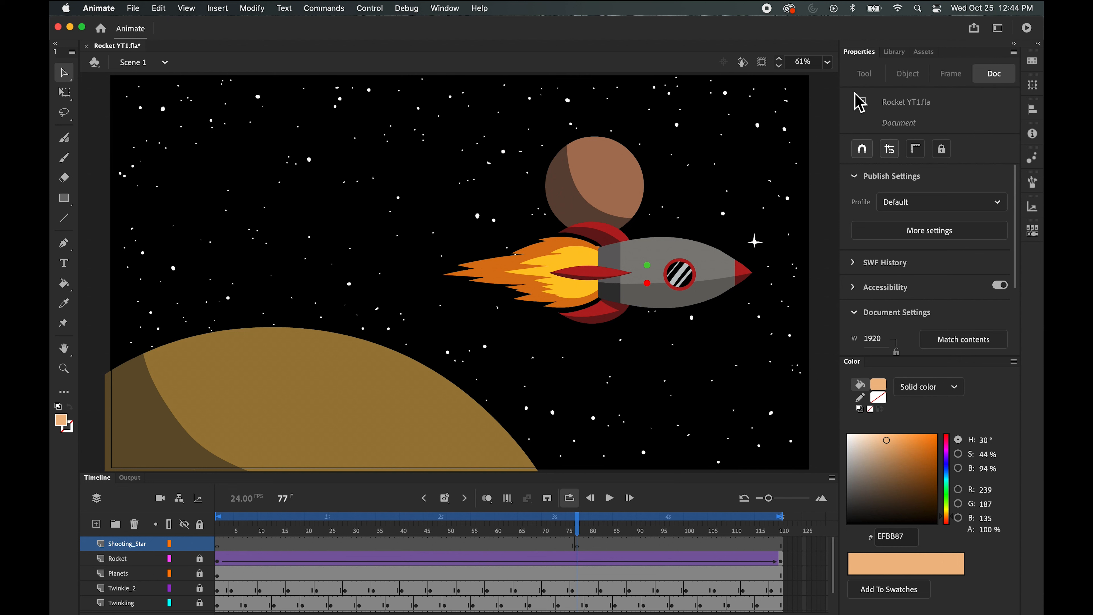
pyautogui.click(894, 52)
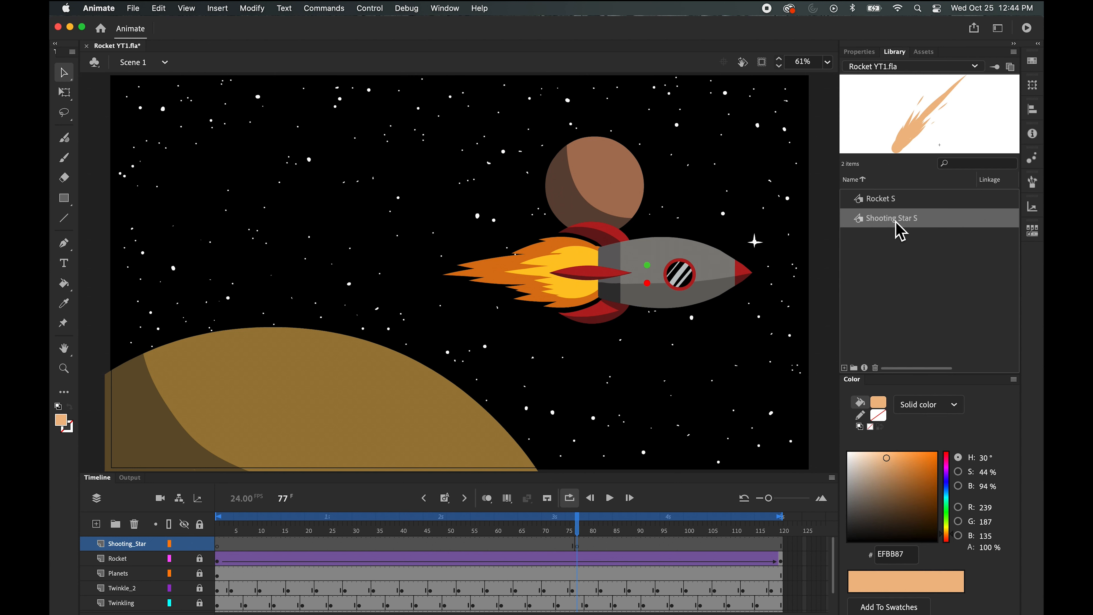
pyautogui.moveTo(896, 223); pyautogui.dragTo(353, 220)
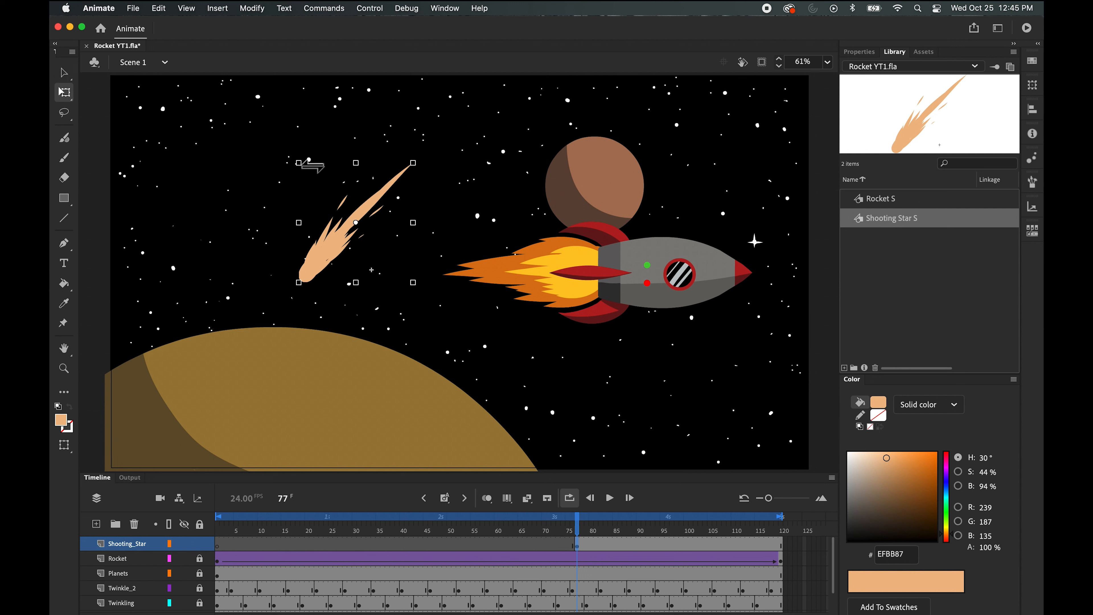
# Shrink the shooting star instance on the stage uniformly to less than half its size
pyautogui.moveTo(301, 163); pyautogui.dragTo(334, 201)
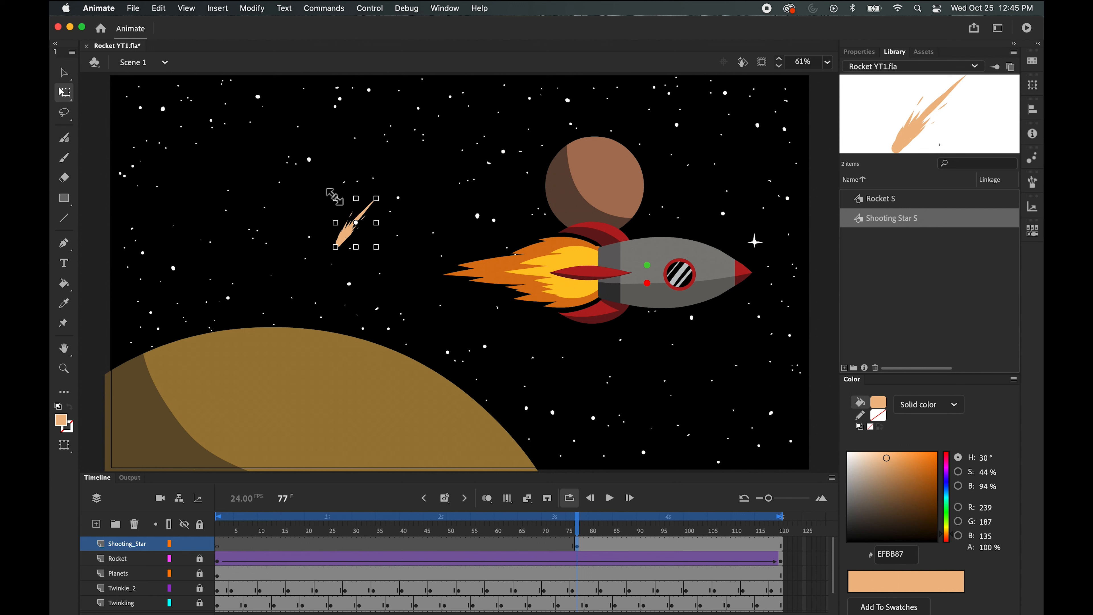
pyautogui.moveTo(333, 195); pyautogui.dragTo(330, 194)
pyautogui.click(407, 233)
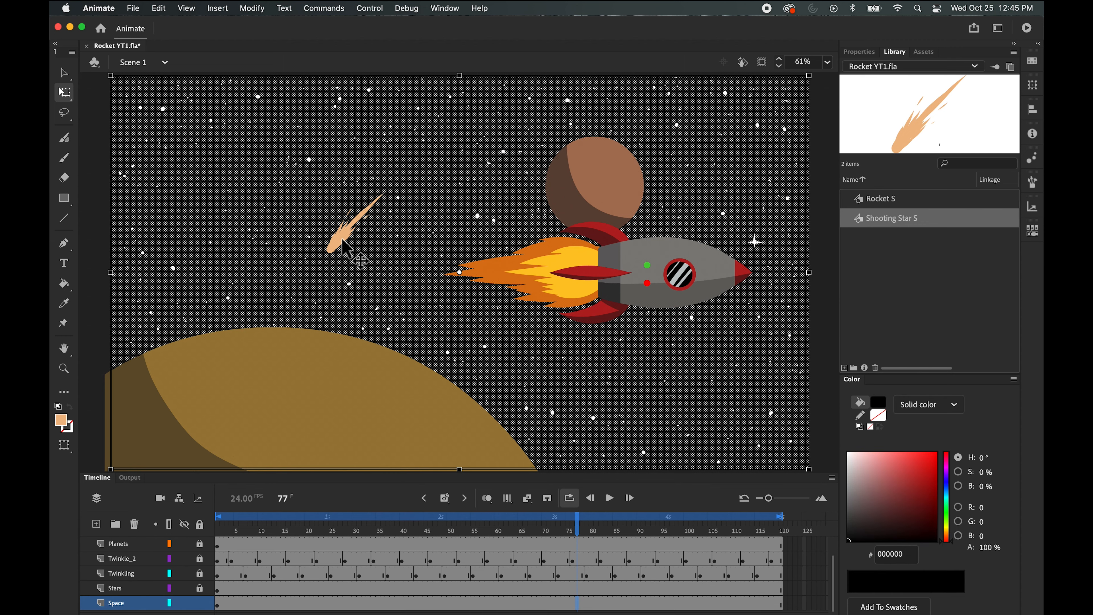
# Open the shooting star symbol for in-place editing and fill its body and three detached flecks with white FFFFFF
pyautogui.doubleClick(346, 249)
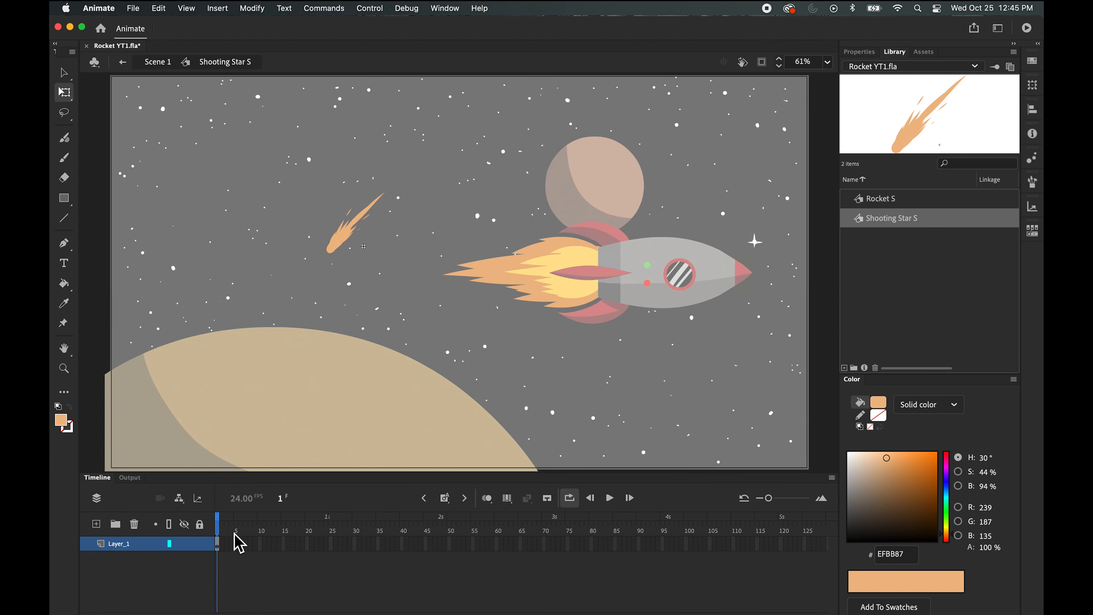
pyautogui.press('super+equal')
pyautogui.press('super+equal')
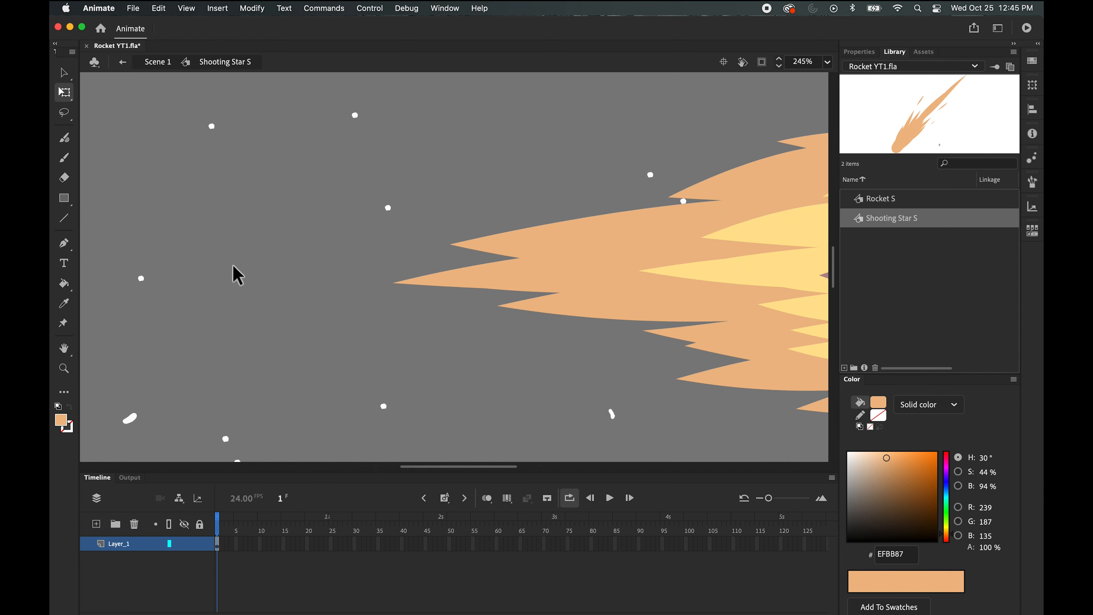
pyautogui.moveTo(183, 239); pyautogui.dragTo(612, 371)
pyautogui.moveTo(400, 252); pyautogui.dragTo(379, 272)
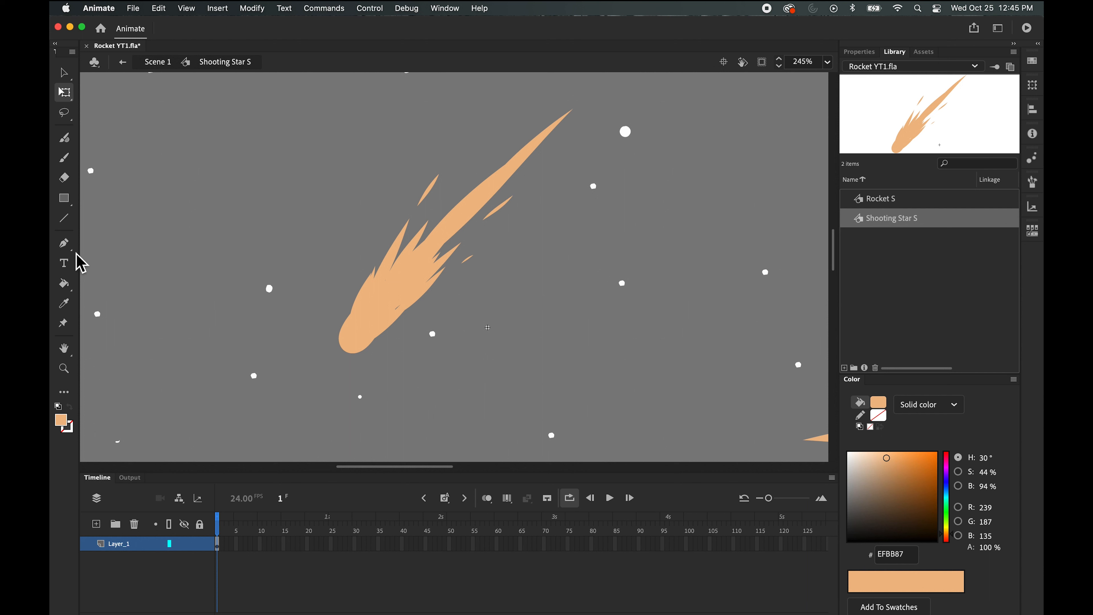
pyautogui.click(65, 285)
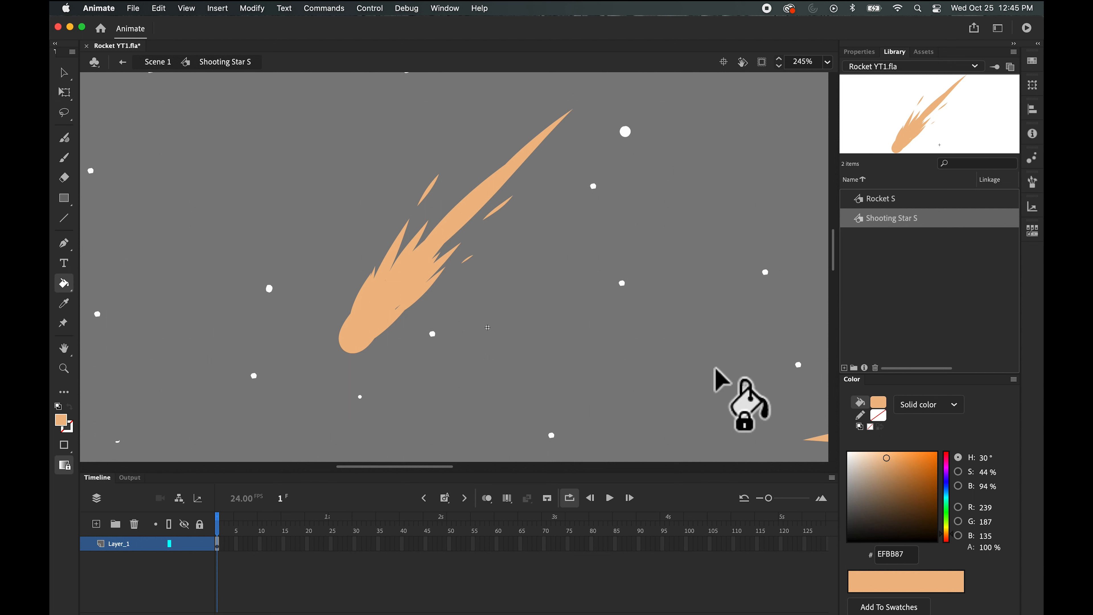
pyautogui.click(64, 424)
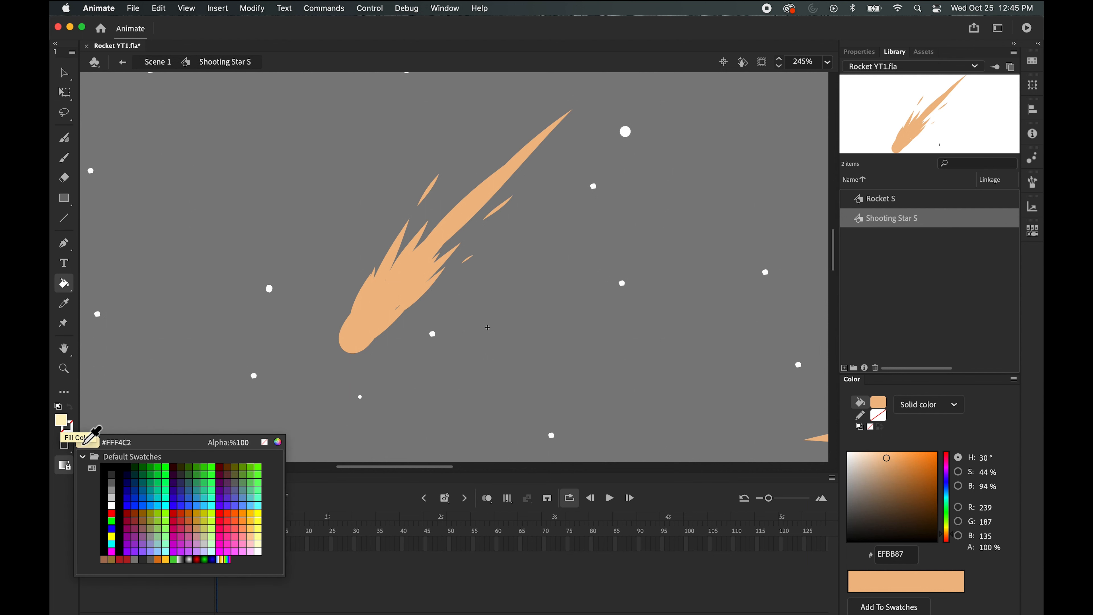
pyautogui.click(122, 492)
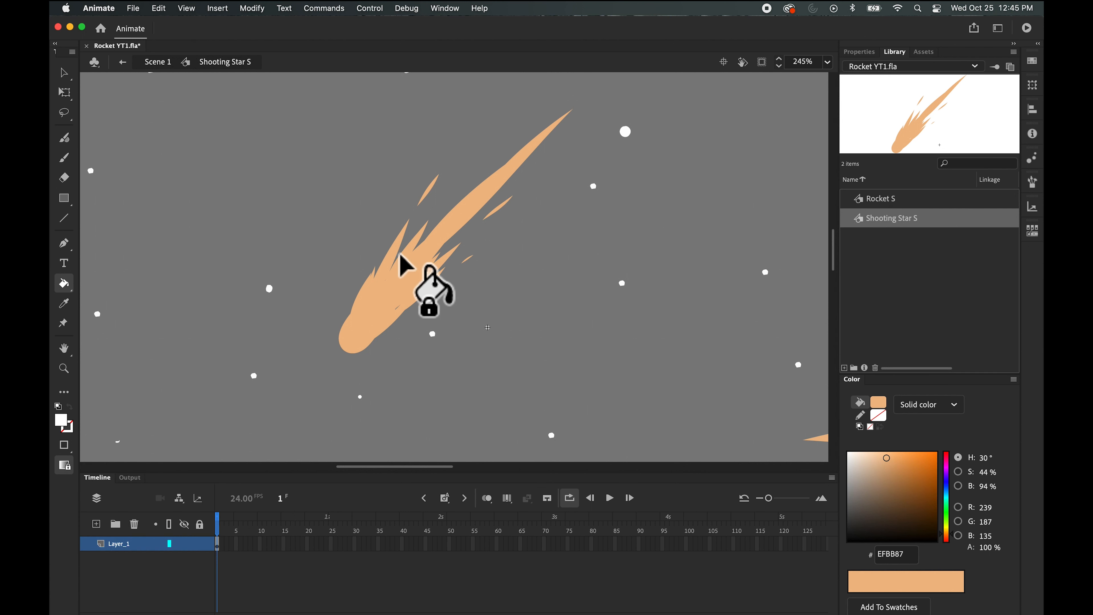
pyautogui.click(403, 278)
pyautogui.click(432, 191)
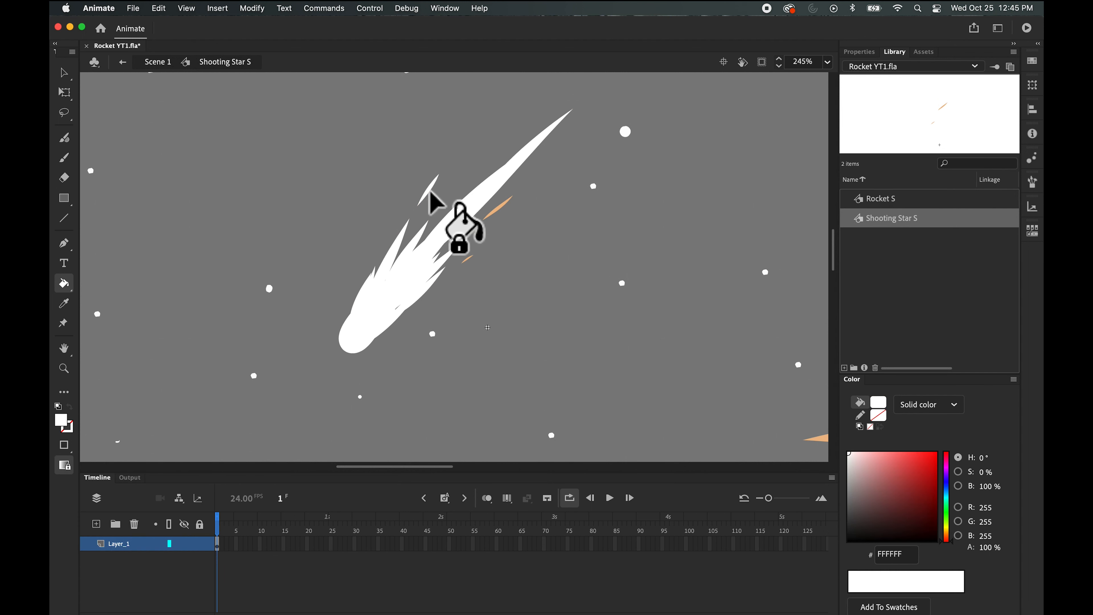
pyautogui.click(498, 210)
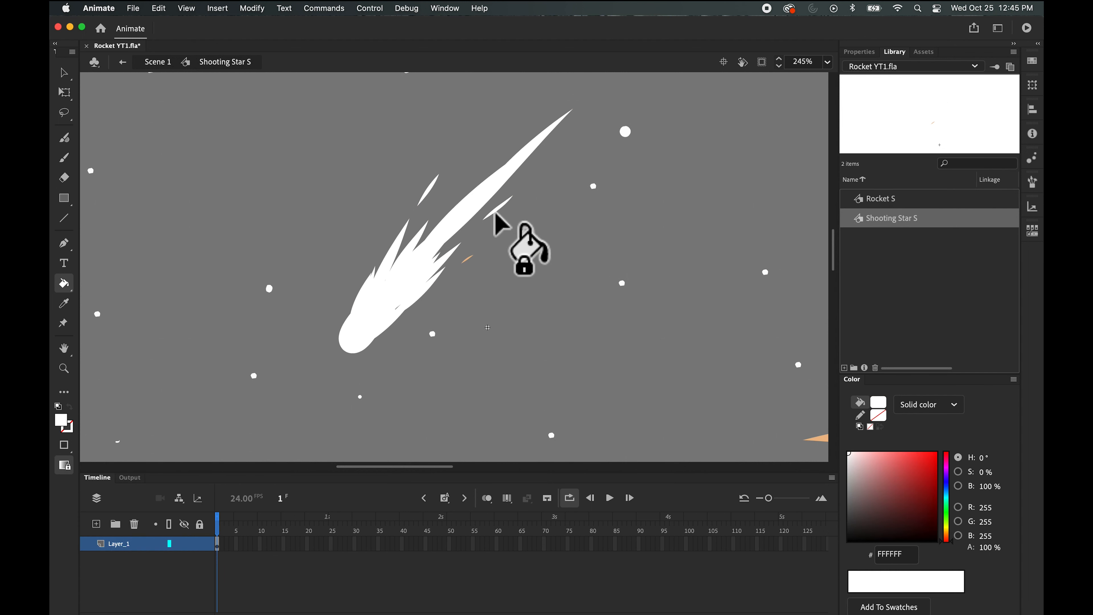
pyautogui.click(467, 259)
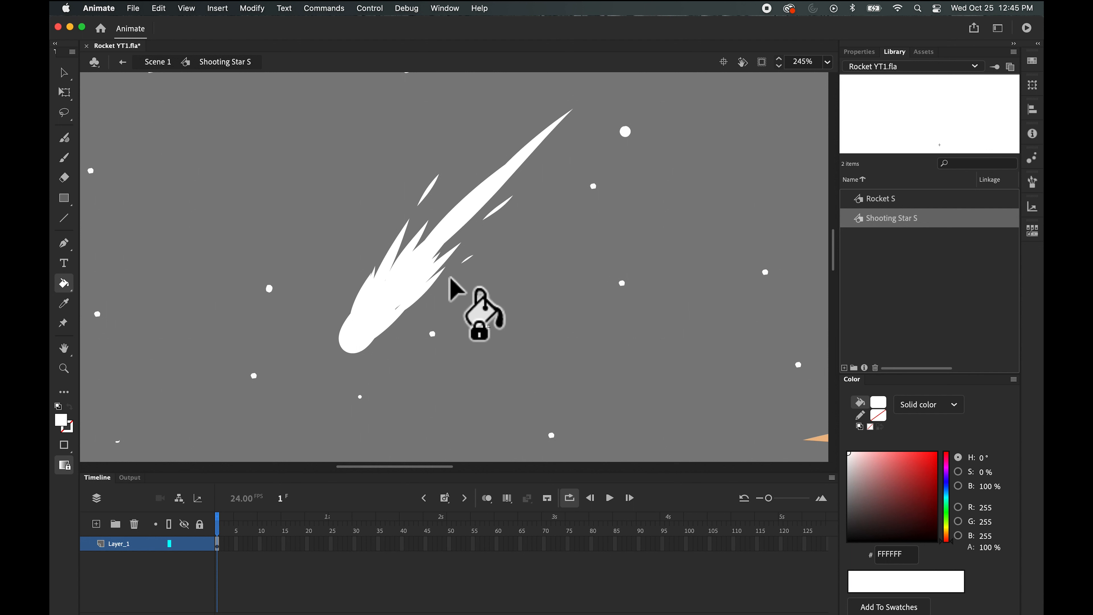
# Extend the symbol's Layer_1 to frame 7 and insert a blank keyframe at frame 3
pyautogui.click(64, 73)
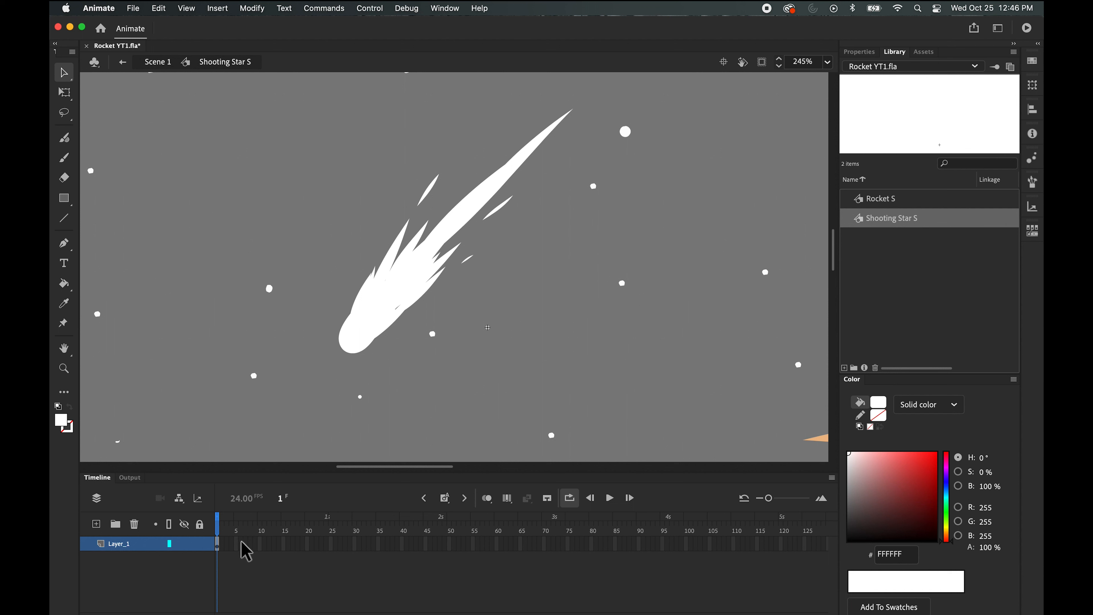
pyautogui.moveTo(241, 541); pyautogui.dragTo(220, 554)
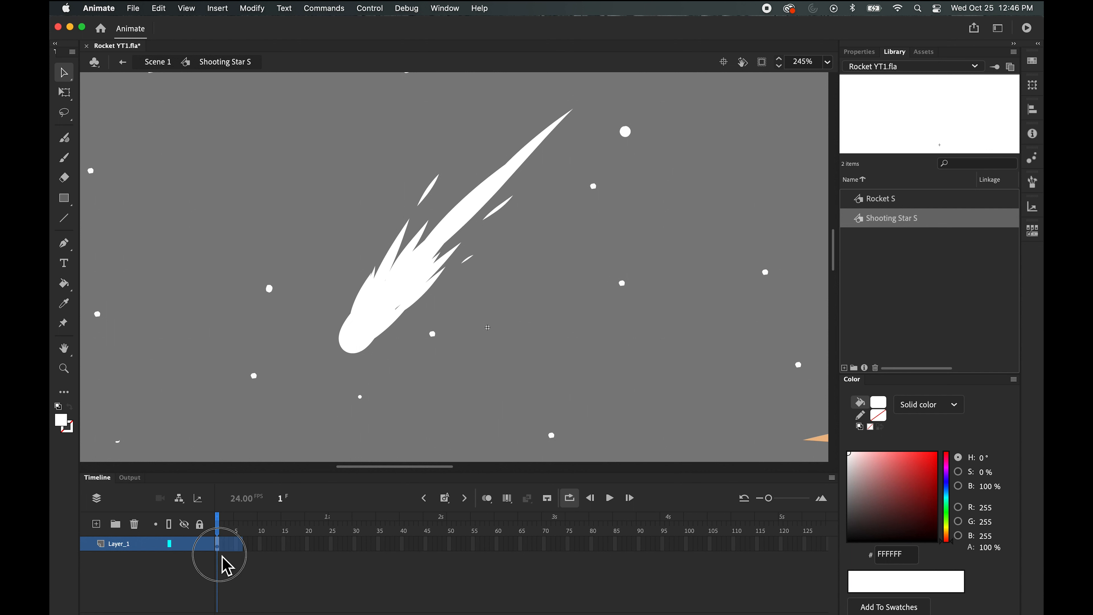
pyautogui.moveTo(445, 499); pyautogui.dragTo(465, 559)
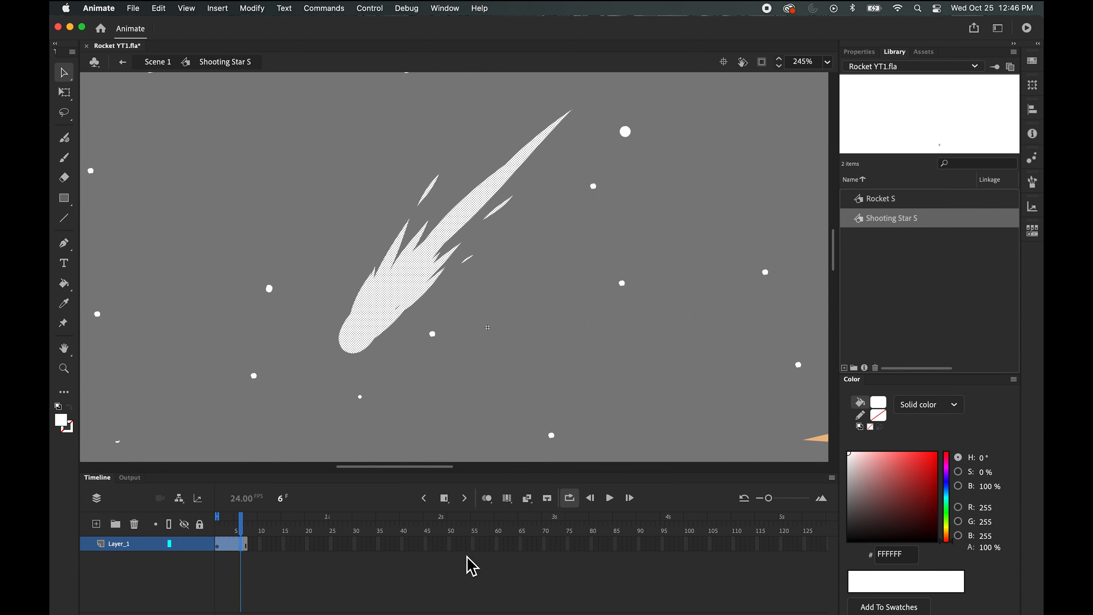
pyautogui.moveTo(242, 533); pyautogui.dragTo(227, 527)
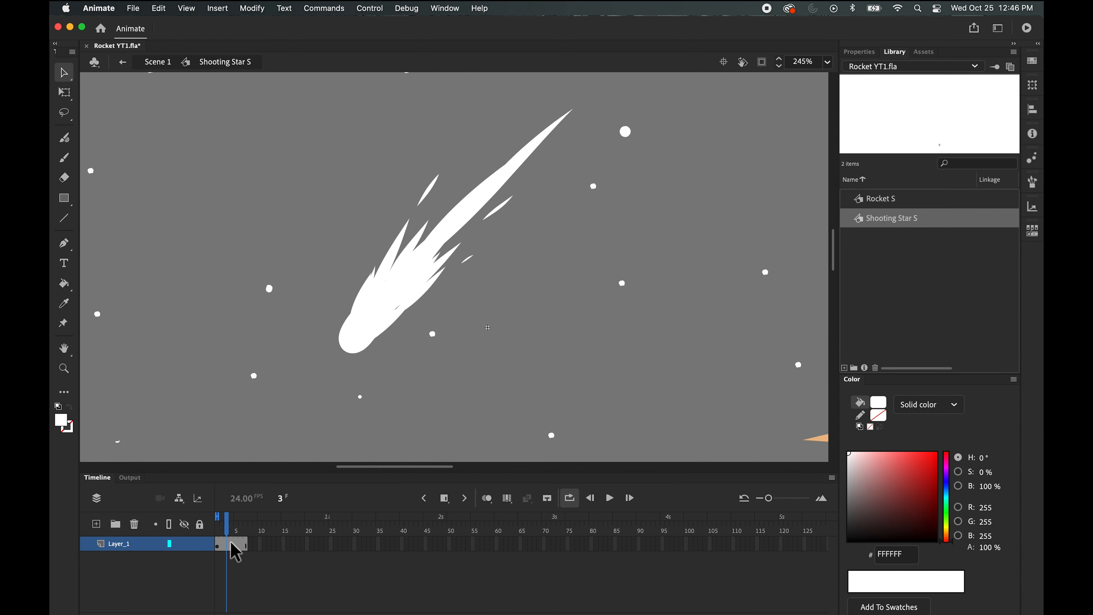
pyautogui.moveTo(454, 513); pyautogui.dragTo(470, 541)
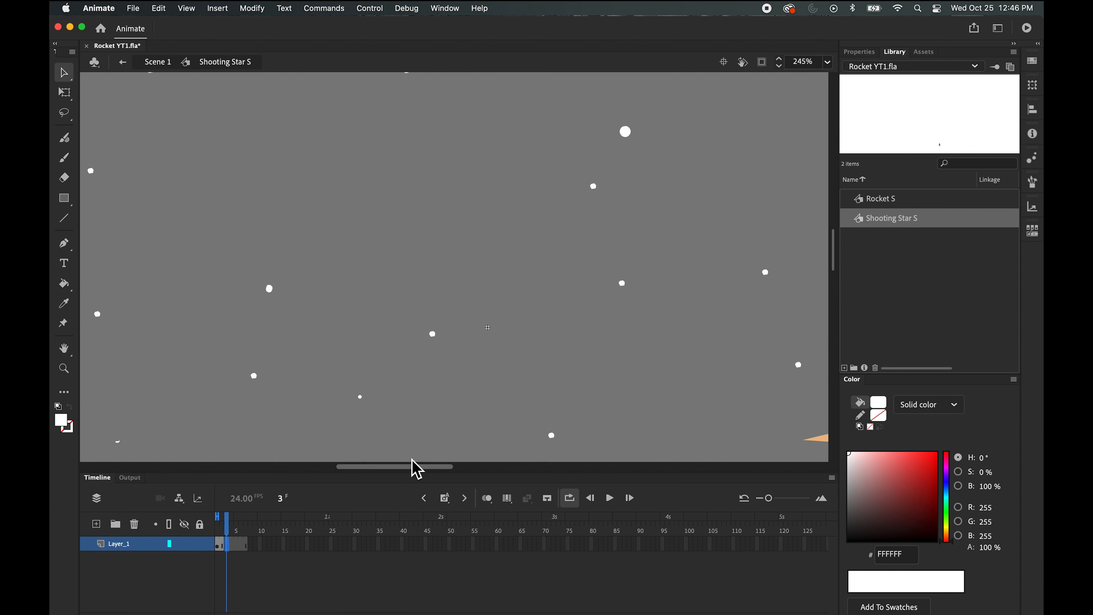
# Turn on onion skinning and paint the shooting star's white rounded head and detached side flecks on frame 3
pyautogui.click(486, 498)
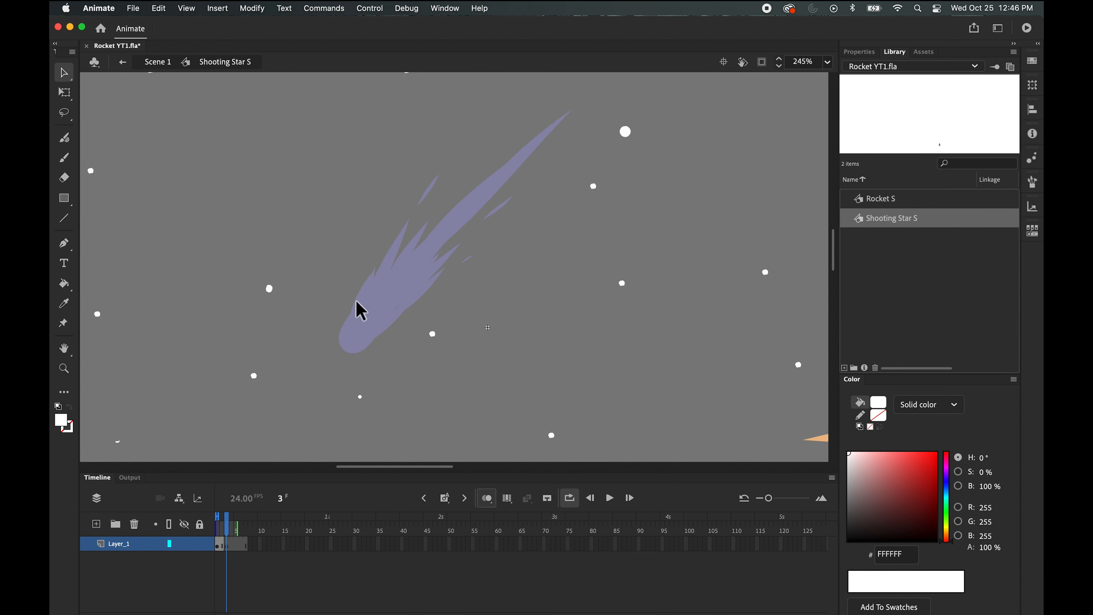
pyautogui.click(66, 139)
pyautogui.moveTo(351, 335); pyautogui.dragTo(371, 295)
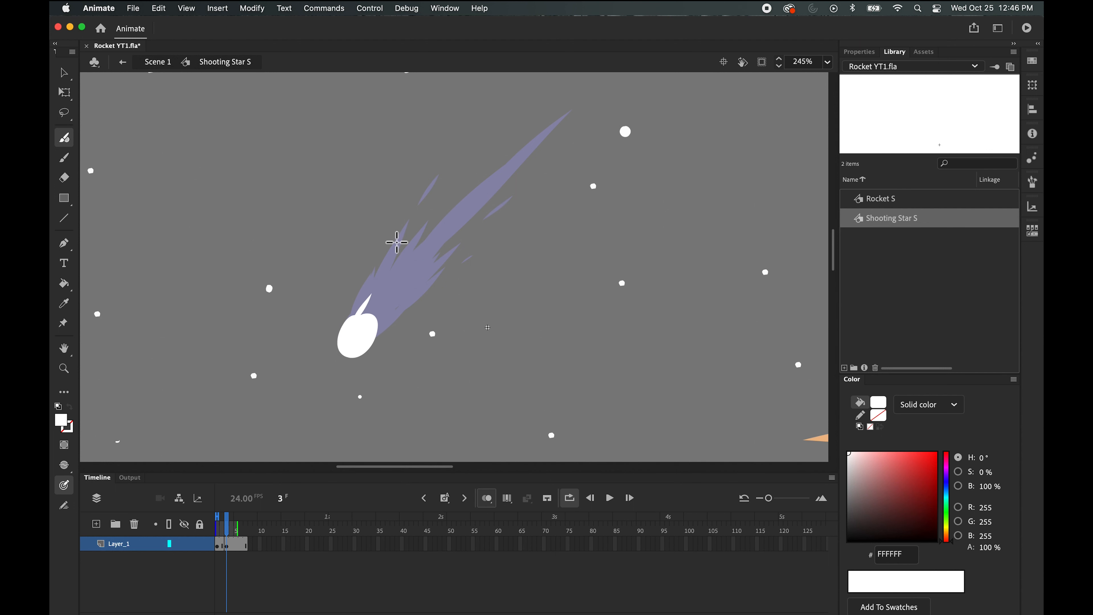
pyautogui.moveTo(396, 243); pyautogui.dragTo(420, 211)
pyautogui.press('super+z')
pyautogui.moveTo(395, 251); pyautogui.dragTo(418, 207)
pyautogui.moveTo(455, 249); pyautogui.dragTo(487, 219)
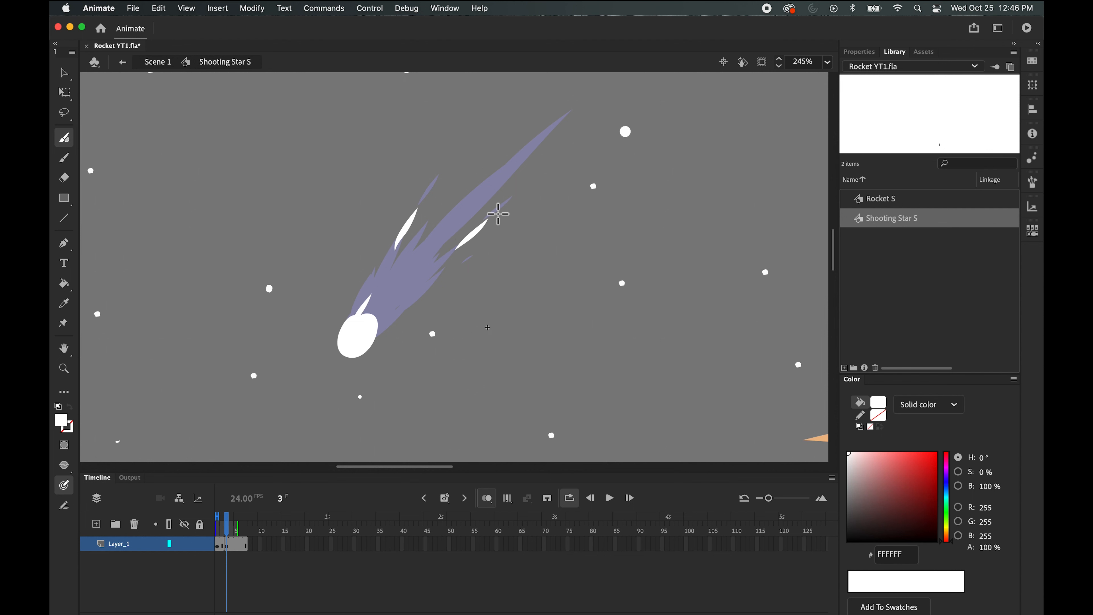
pyautogui.moveTo(437, 279); pyautogui.dragTo(455, 263)
# Paint the upper flame strokes and the long tapering tail on frame 3, extending the tail and fleck tips past the onion-skin outline
pyautogui.moveTo(371, 298)
pyautogui.mouseDown()
pyautogui.moveTo(356, 317)
pyautogui.moveTo(392, 254)
pyautogui.mouseUp()
pyautogui.moveTo(374, 296); pyautogui.dragTo(399, 251)
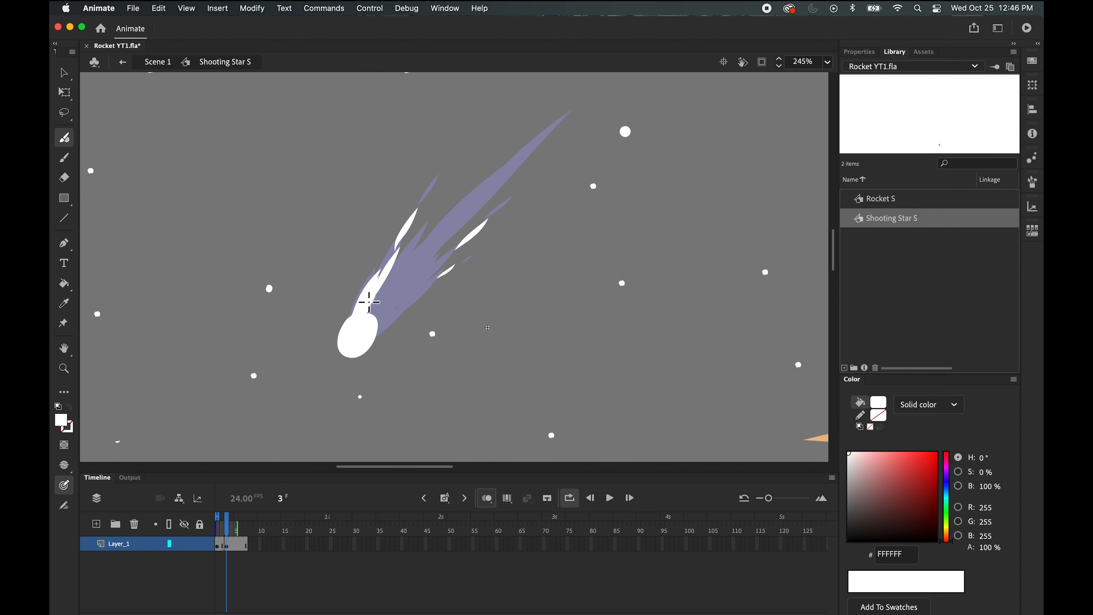
pyautogui.moveTo(369, 301); pyautogui.dragTo(435, 222)
pyautogui.moveTo(380, 295)
pyautogui.mouseDown()
pyautogui.moveTo(438, 220)
pyautogui.moveTo(546, 131)
pyautogui.mouseUp()
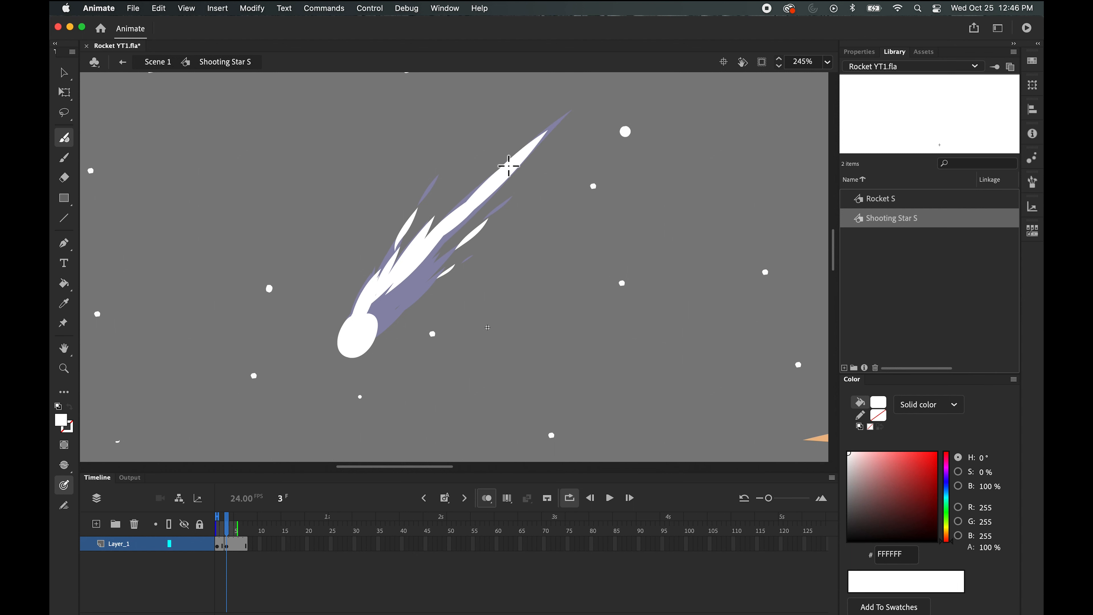
pyautogui.moveTo(508, 166); pyautogui.dragTo(585, 98)
pyautogui.moveTo(430, 187); pyautogui.dragTo(440, 171)
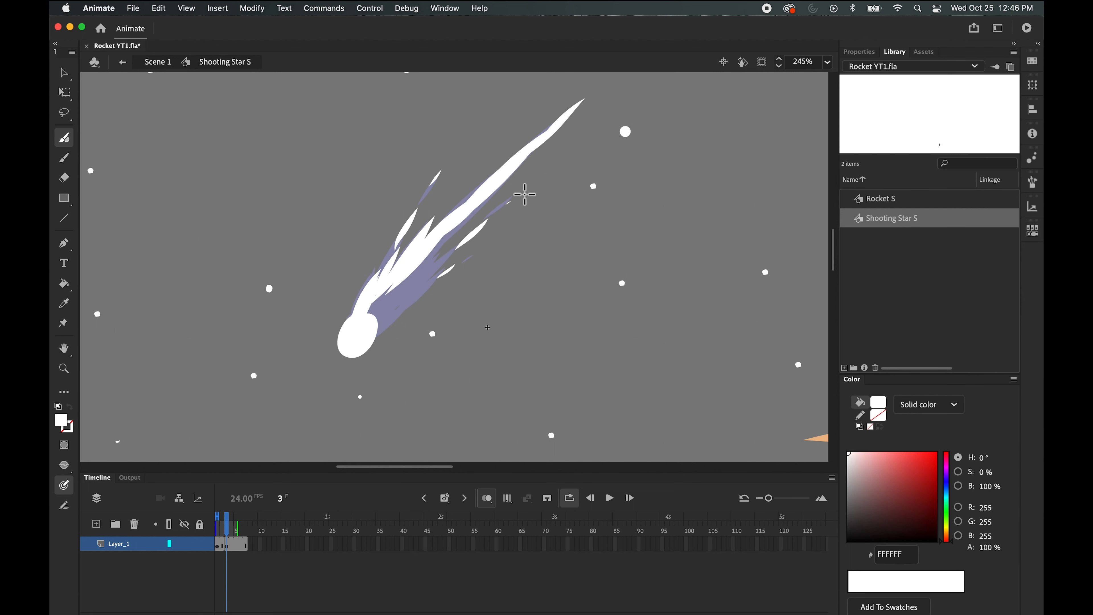
pyautogui.moveTo(503, 206); pyautogui.dragTo(515, 195)
pyautogui.moveTo(380, 306)
pyautogui.mouseDown()
pyautogui.moveTo(419, 266)
pyautogui.moveTo(373, 304)
pyautogui.moveTo(411, 277)
pyautogui.moveTo(374, 322)
pyautogui.moveTo(462, 237)
pyautogui.moveTo(415, 274)
pyautogui.moveTo(469, 206)
pyautogui.mouseUp()
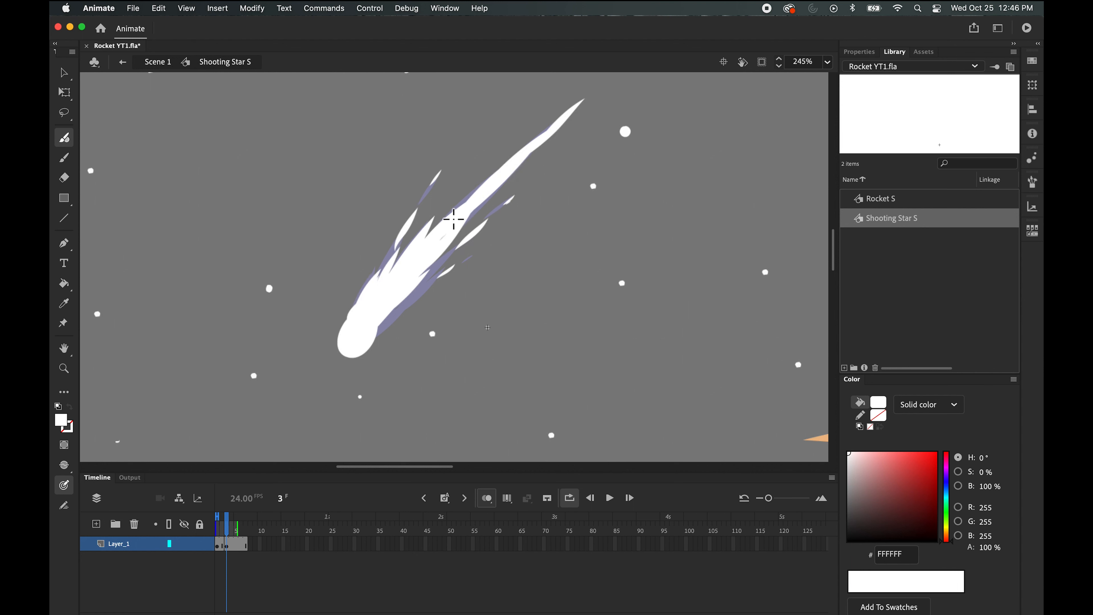
# Fill in the lower side of the star's body with tapered strokes on frame 3, undoing strokes that are too thick
pyautogui.moveTo(389, 300); pyautogui.dragTo(453, 253)
pyautogui.moveTo(370, 338); pyautogui.dragTo(422, 290)
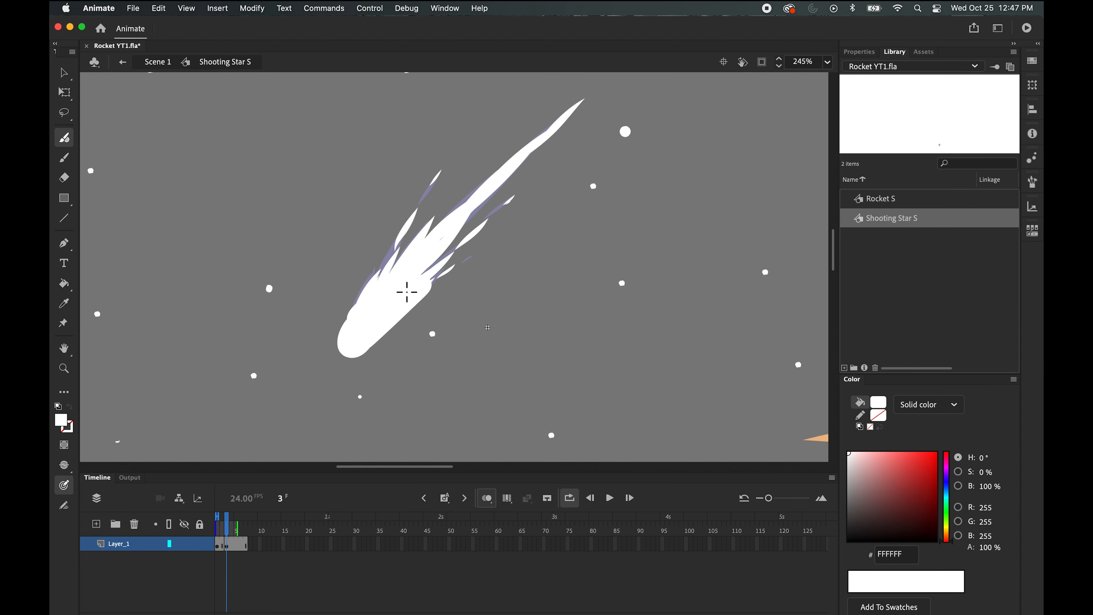
pyautogui.press('super+z')
pyautogui.press('super+z')
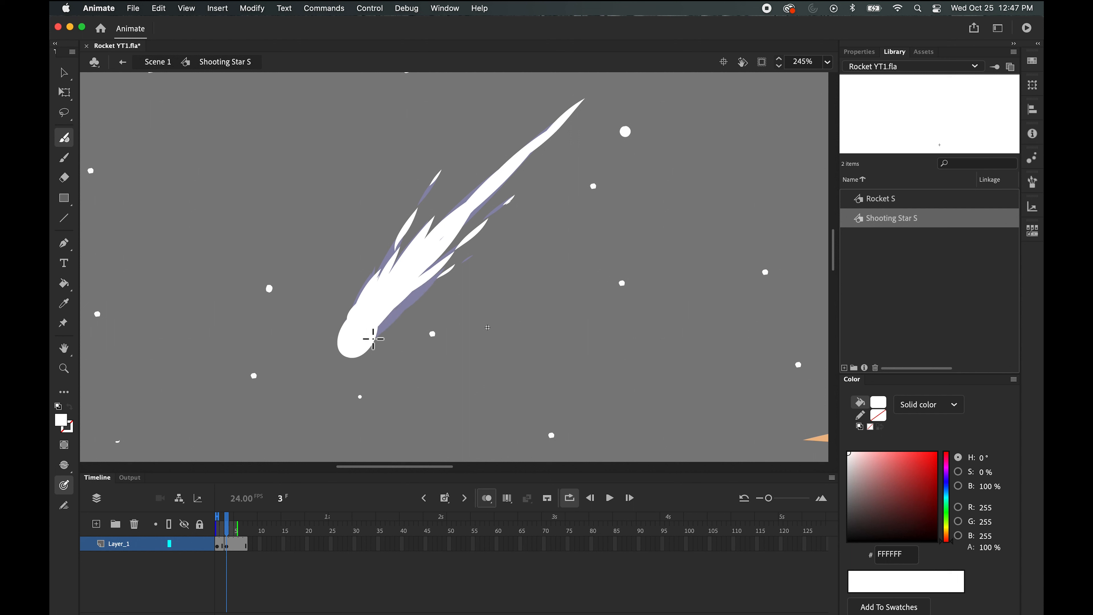
pyautogui.moveTo(367, 346); pyautogui.dragTo(431, 285)
pyautogui.press('super+z')
pyautogui.moveTo(365, 347); pyautogui.dragTo(407, 302)
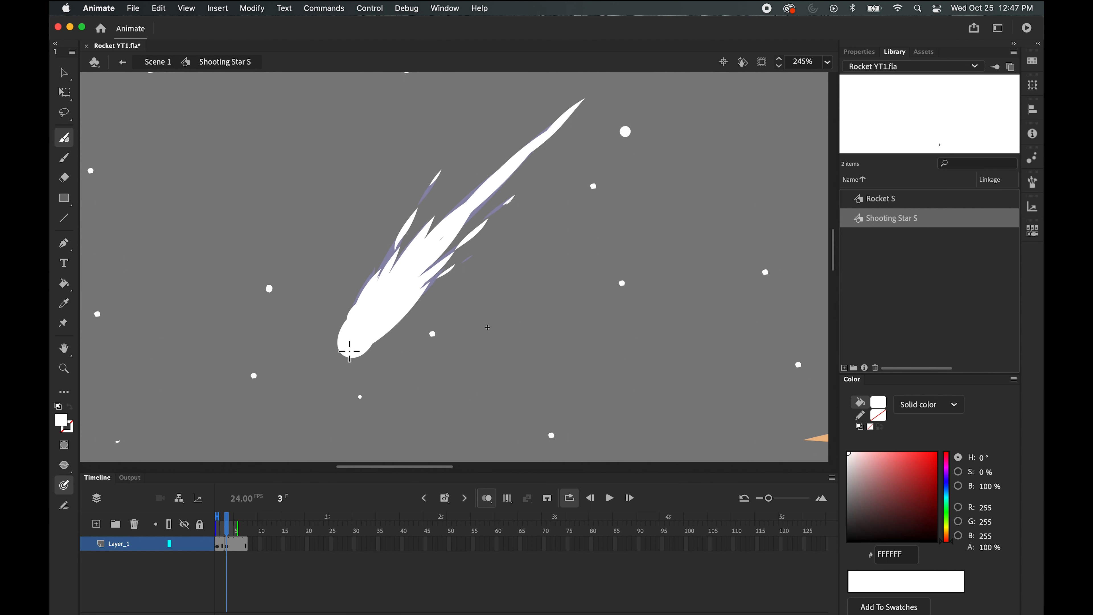
# Compare the drawings on frames 1 and 3, and insert a blank keyframe at frame 5
pyautogui.click(220, 521)
pyautogui.click(228, 522)
pyautogui.click(220, 521)
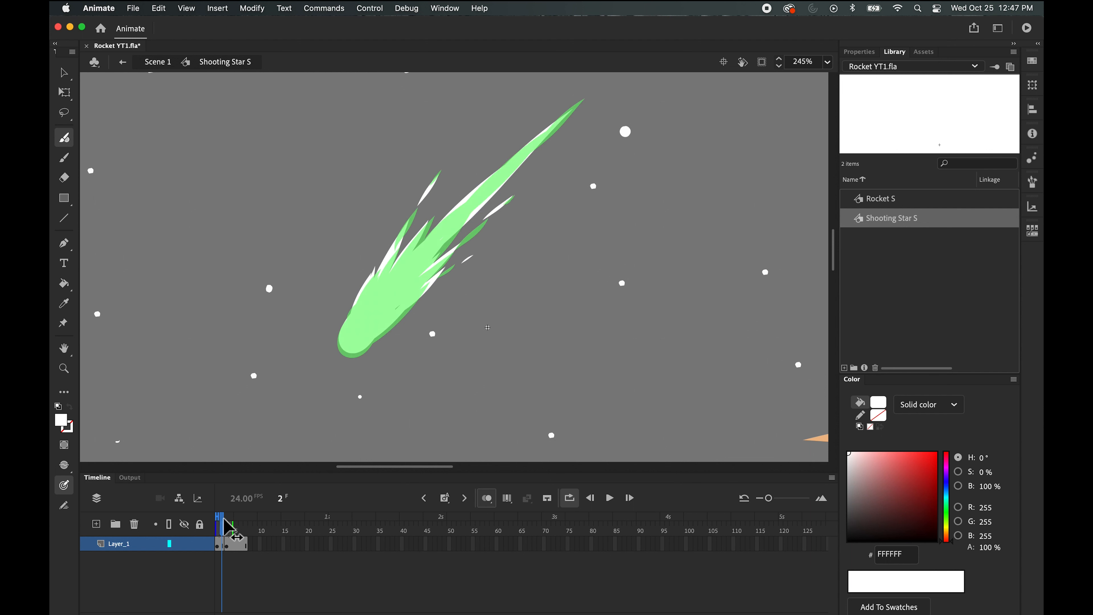
pyautogui.click(227, 521)
pyautogui.moveTo(229, 530); pyautogui.dragTo(237, 530)
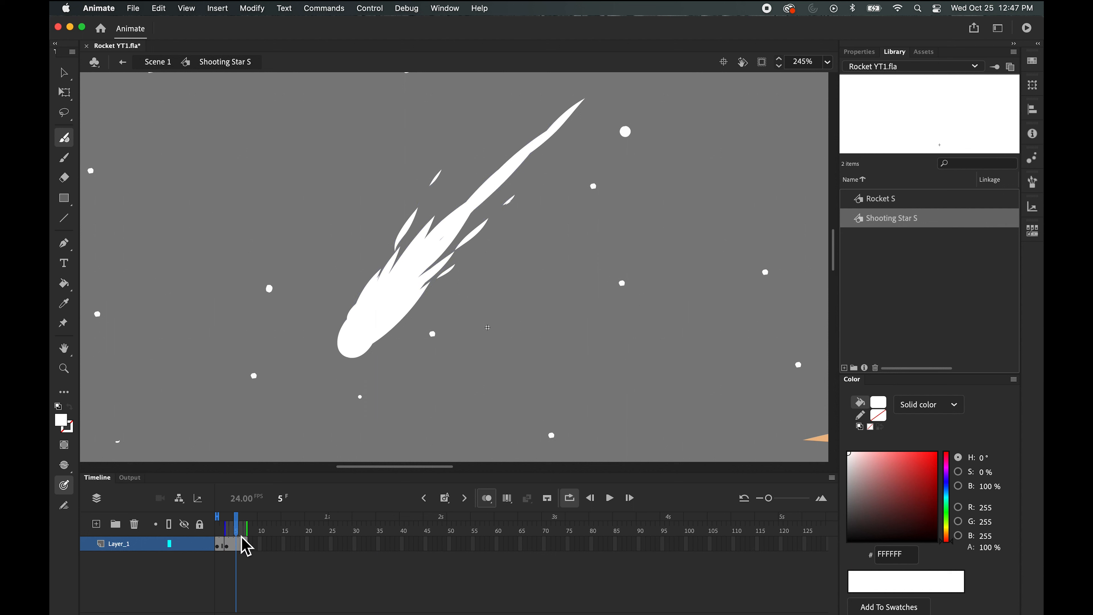
pyautogui.click(238, 529)
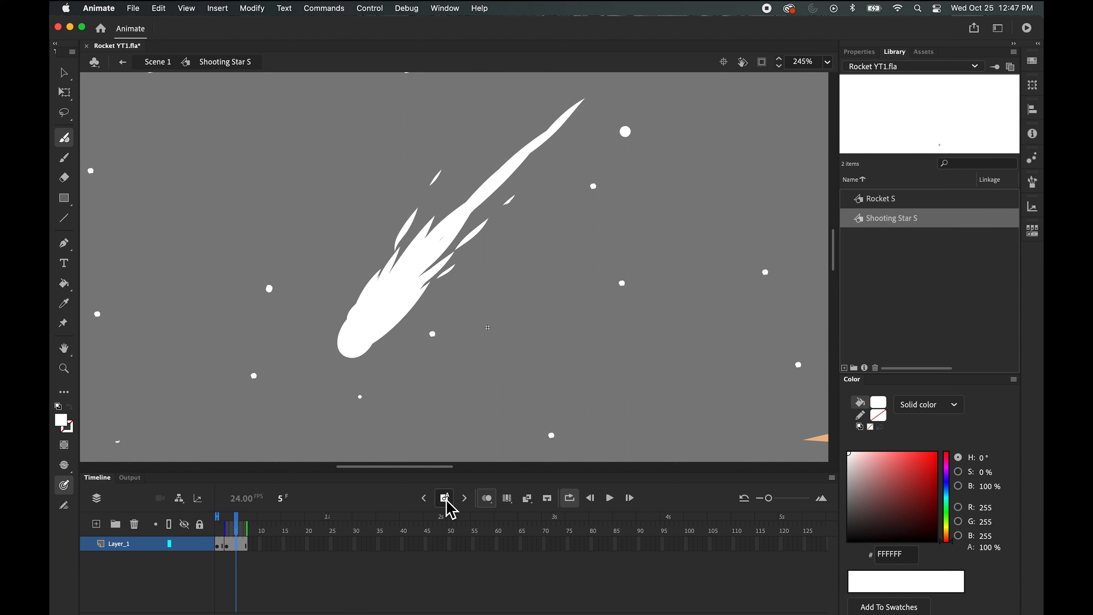
pyautogui.click(446, 502)
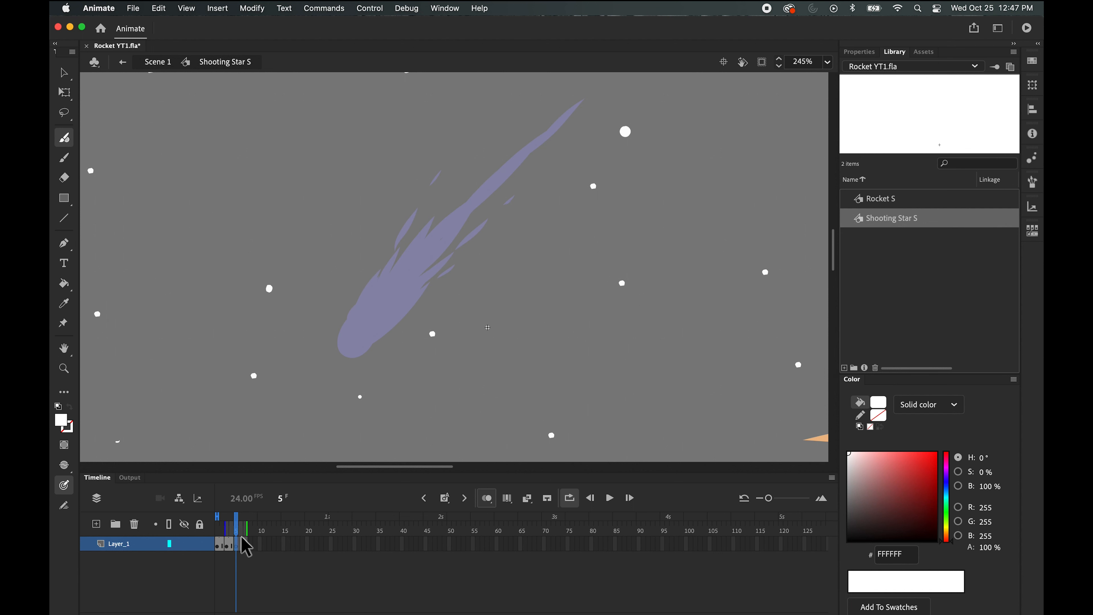
# Remove frame 7 from the symbol's layer and extend the onion skin range from frame 5 back to frame 1
pyautogui.moveTo(228, 545); pyautogui.dragTo(238, 541)
pyautogui.click(245, 542)
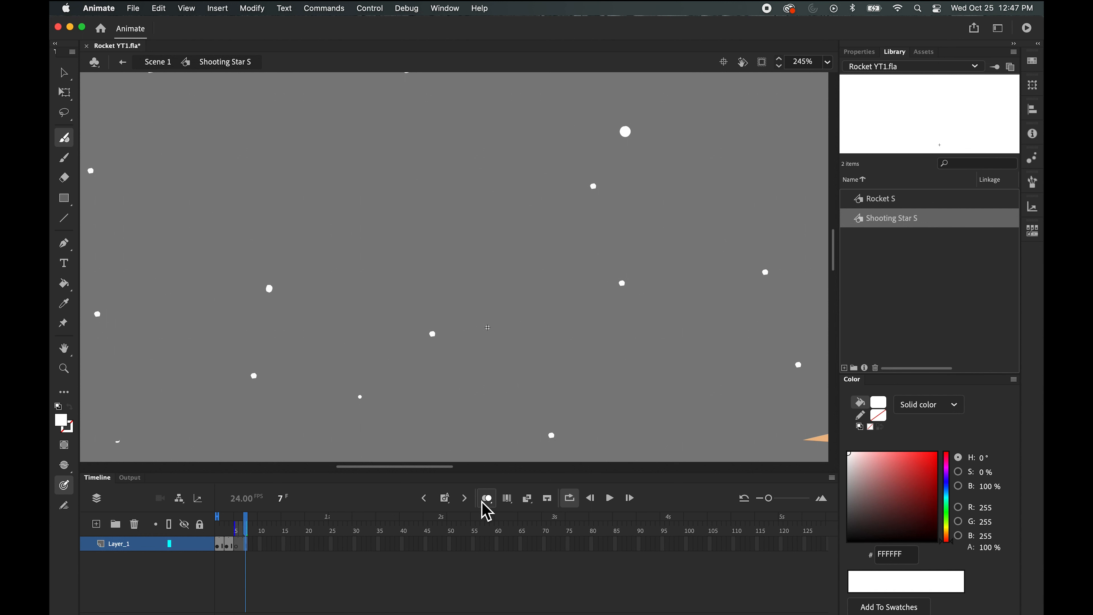
pyautogui.click(451, 505)
pyautogui.rightClick(247, 546)
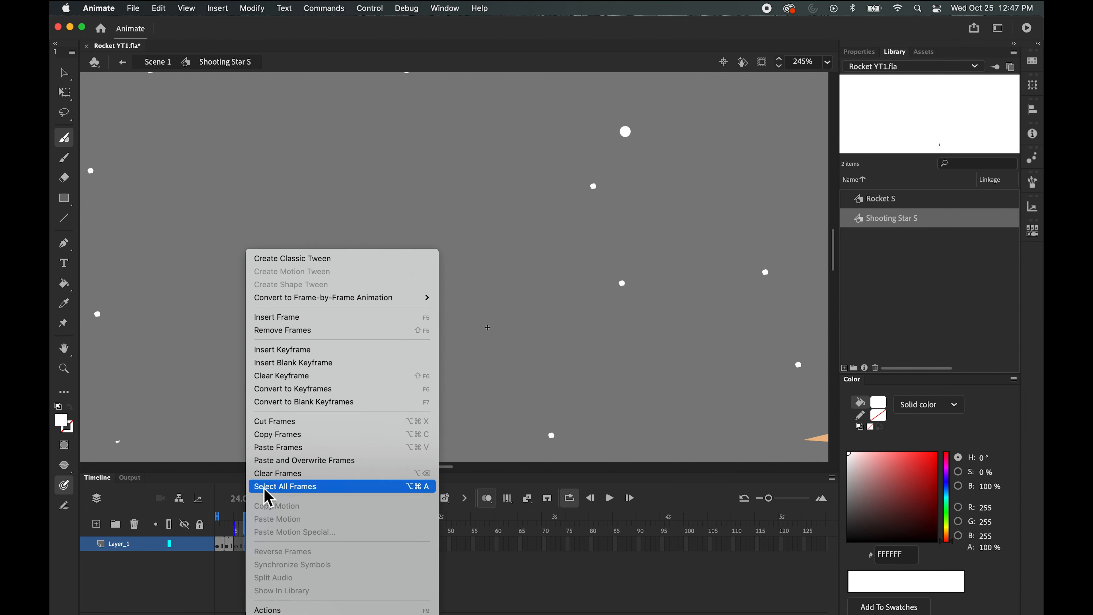
pyautogui.click(306, 330)
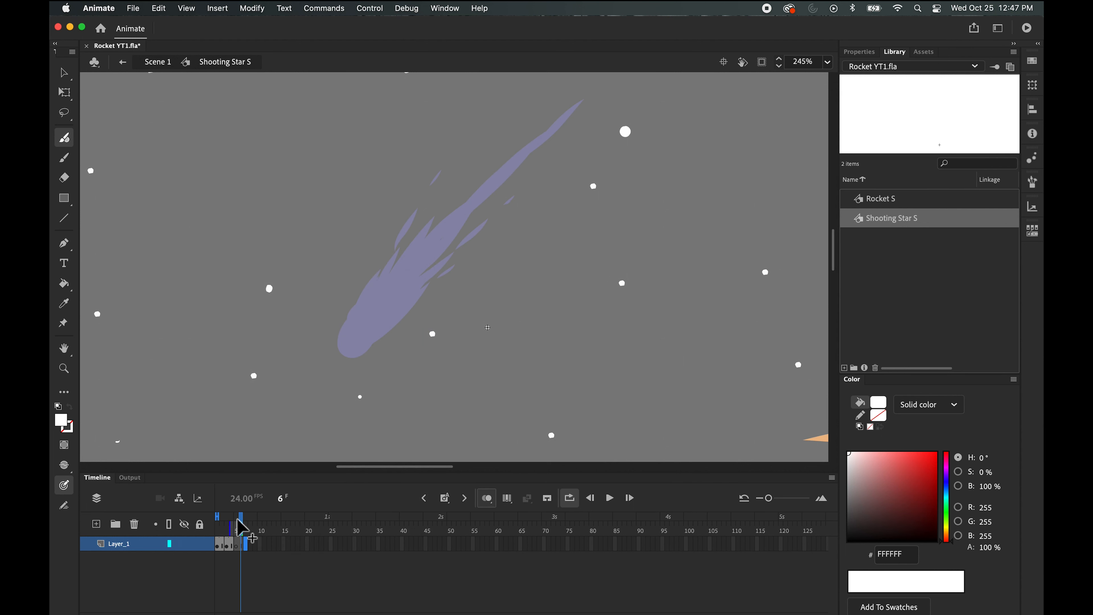
pyautogui.click(237, 527)
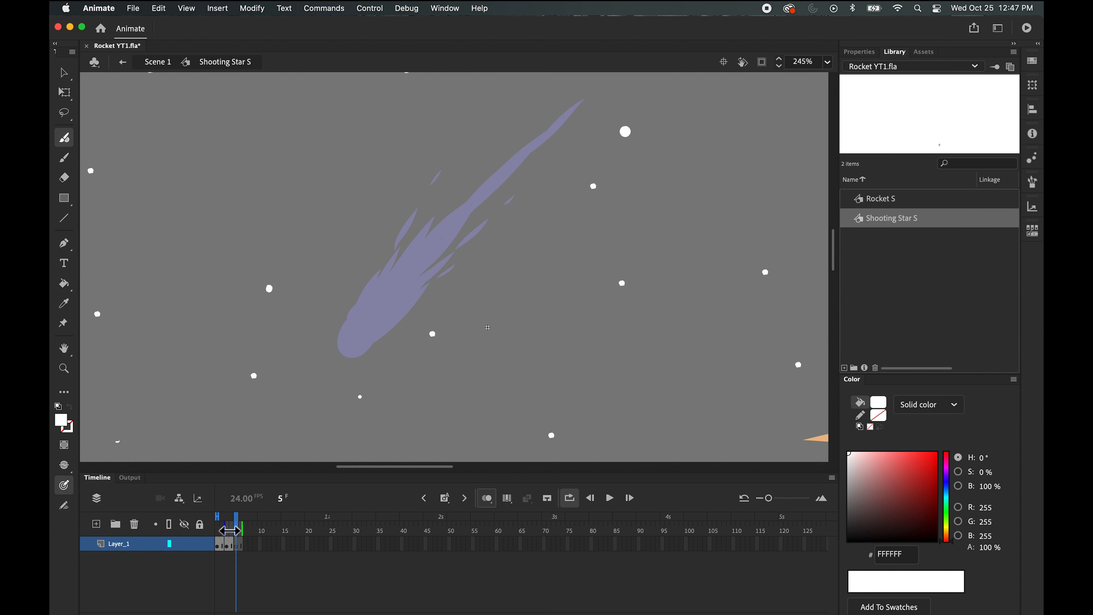
pyautogui.moveTo(212, 526); pyautogui.dragTo(215, 527)
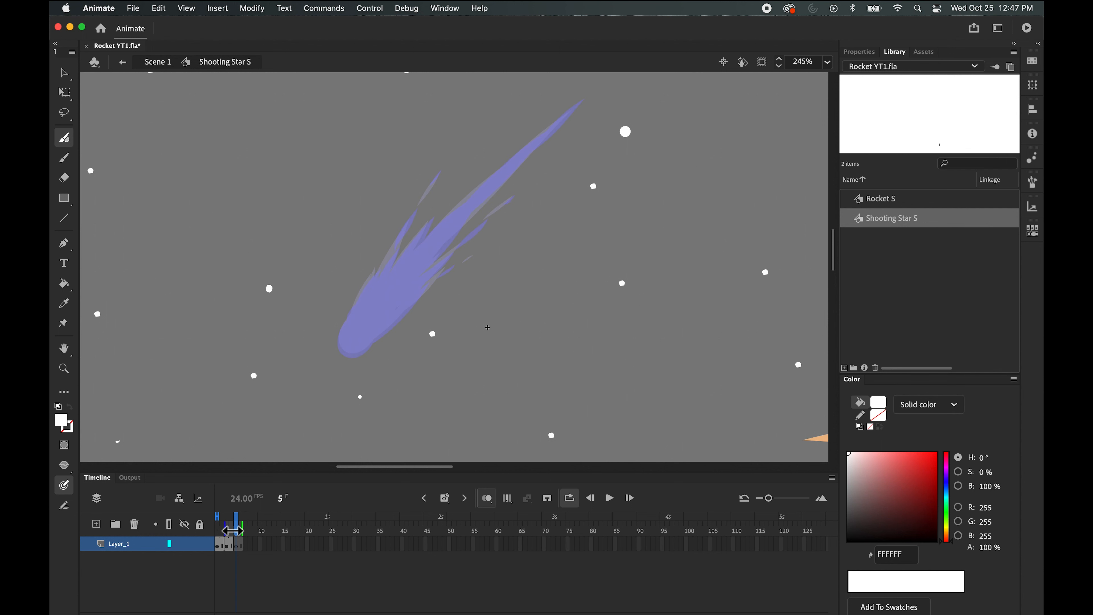
# Limit the onion skin to the previous drawing and paint the star's flecks, rounded head and outer edge strokes in white on frame 5
pyautogui.moveTo(232, 530); pyautogui.dragTo(235, 530)
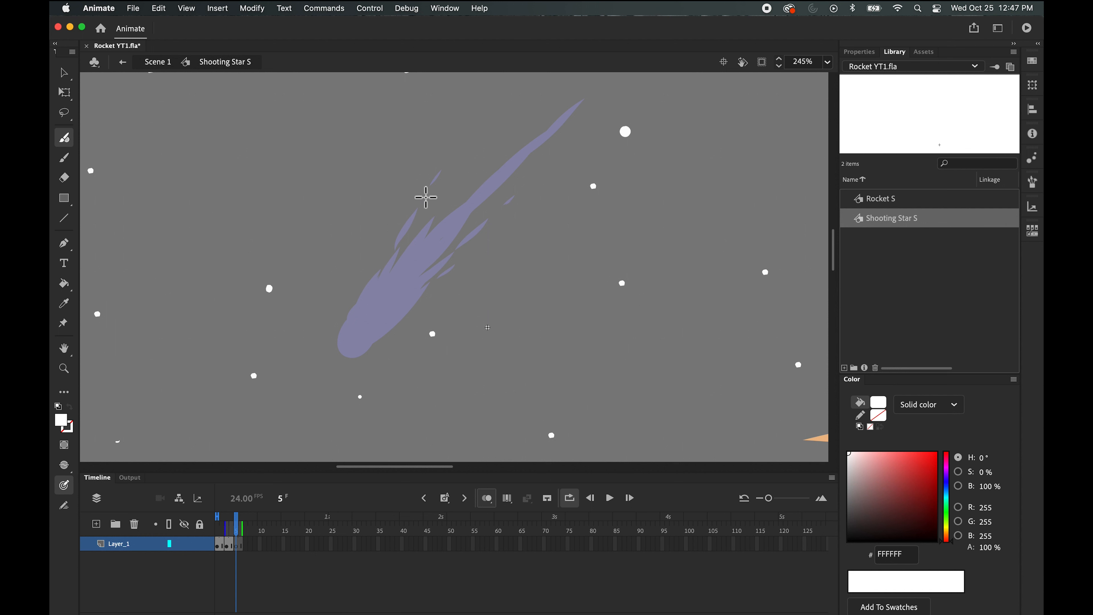
pyautogui.moveTo(412, 215); pyautogui.dragTo(427, 190)
pyautogui.moveTo(484, 225); pyautogui.dragTo(502, 208)
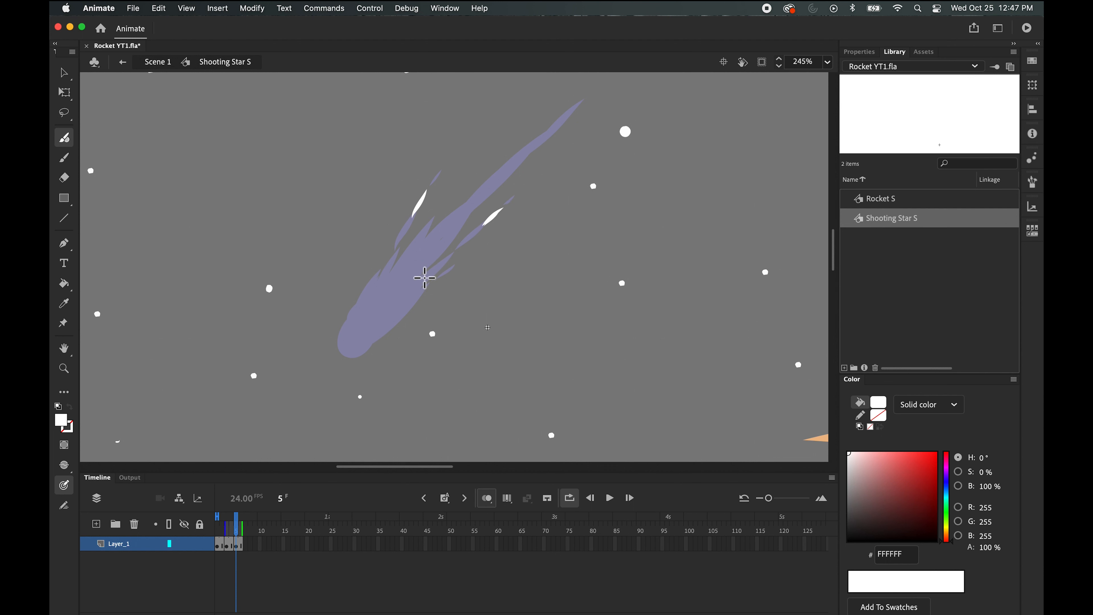
pyautogui.moveTo(425, 278); pyautogui.dragTo(463, 243)
pyautogui.moveTo(428, 286)
pyautogui.mouseDown()
pyautogui.moveTo(468, 253)
pyautogui.moveTo(359, 348)
pyautogui.moveTo(342, 343)
pyautogui.moveTo(378, 314)
pyautogui.moveTo(355, 348)
pyautogui.moveTo(351, 327)
pyautogui.moveTo(361, 338)
pyautogui.moveTo(351, 350)
pyautogui.moveTo(422, 290)
pyautogui.moveTo(365, 346)
pyautogui.moveTo(431, 282)
pyautogui.moveTo(412, 299)
pyautogui.mouseUp()
pyautogui.press('super+z')
pyautogui.moveTo(354, 321); pyautogui.dragTo(392, 246)
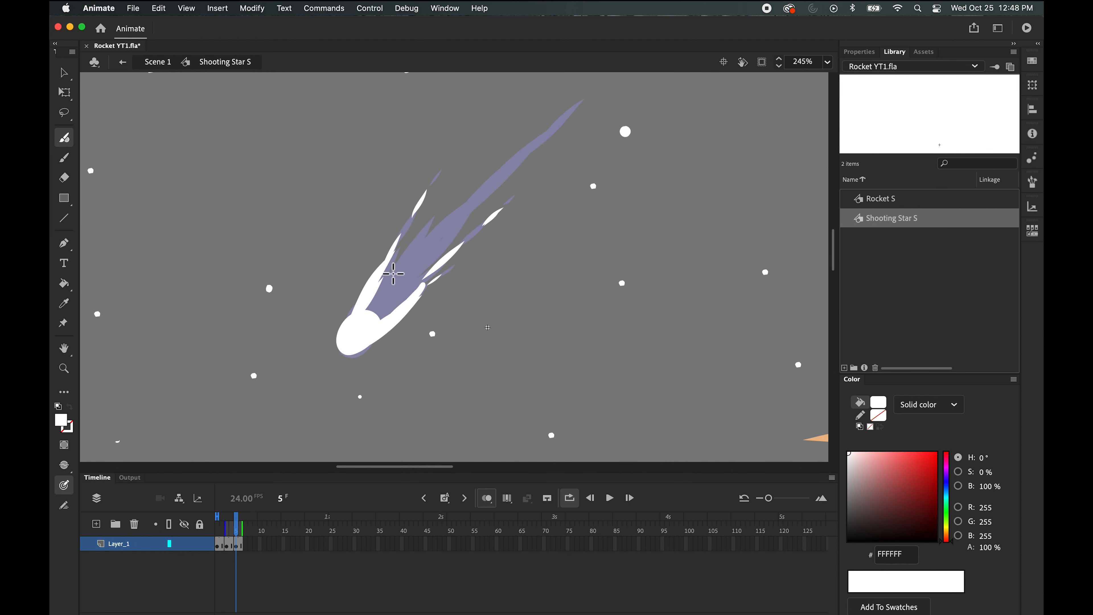
# Paint the pointed upper flame strokes on frame 5 and fill the inside of the star's body with tapered strokes
pyautogui.moveTo(376, 303); pyautogui.dragTo(420, 222)
pyautogui.moveTo(377, 297); pyautogui.dragTo(443, 216)
pyautogui.moveTo(399, 267); pyautogui.dragTo(458, 208)
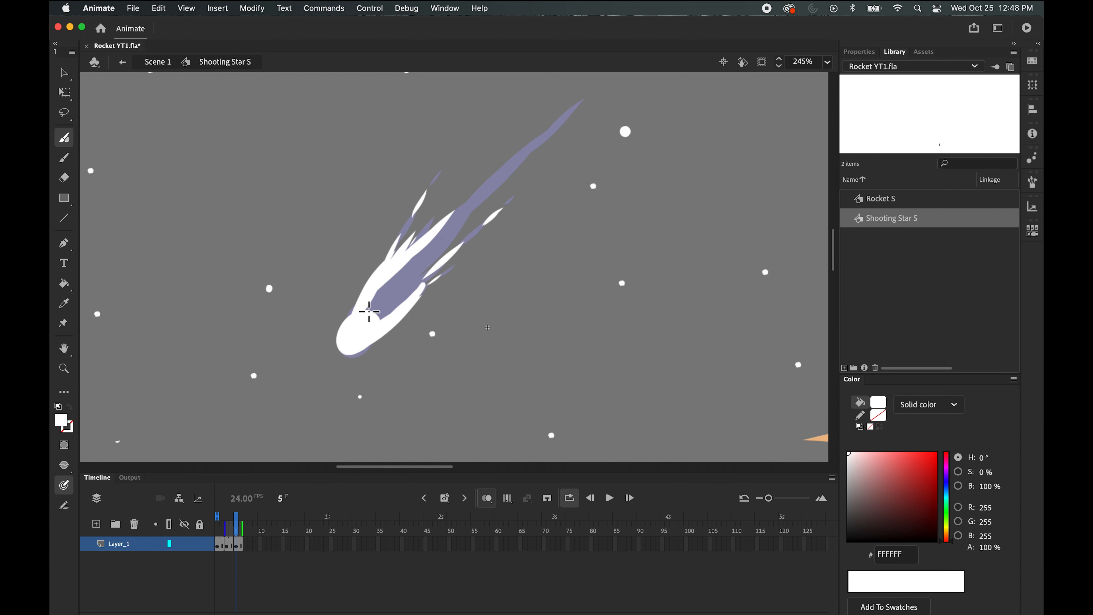
pyautogui.moveTo(369, 312); pyautogui.dragTo(356, 313)
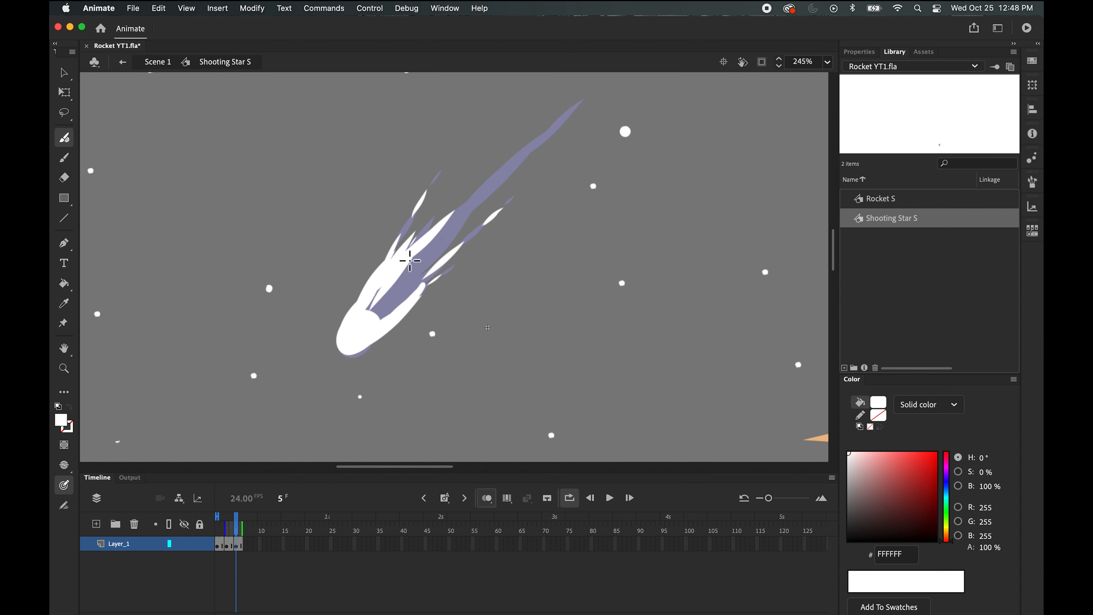
pyautogui.moveTo(409, 260)
pyautogui.mouseDown()
pyautogui.moveTo(364, 316)
pyautogui.moveTo(392, 278)
pyautogui.moveTo(372, 316)
pyautogui.moveTo(391, 303)
pyautogui.moveTo(415, 268)
pyautogui.moveTo(388, 307)
pyautogui.moveTo(446, 223)
pyautogui.mouseUp()
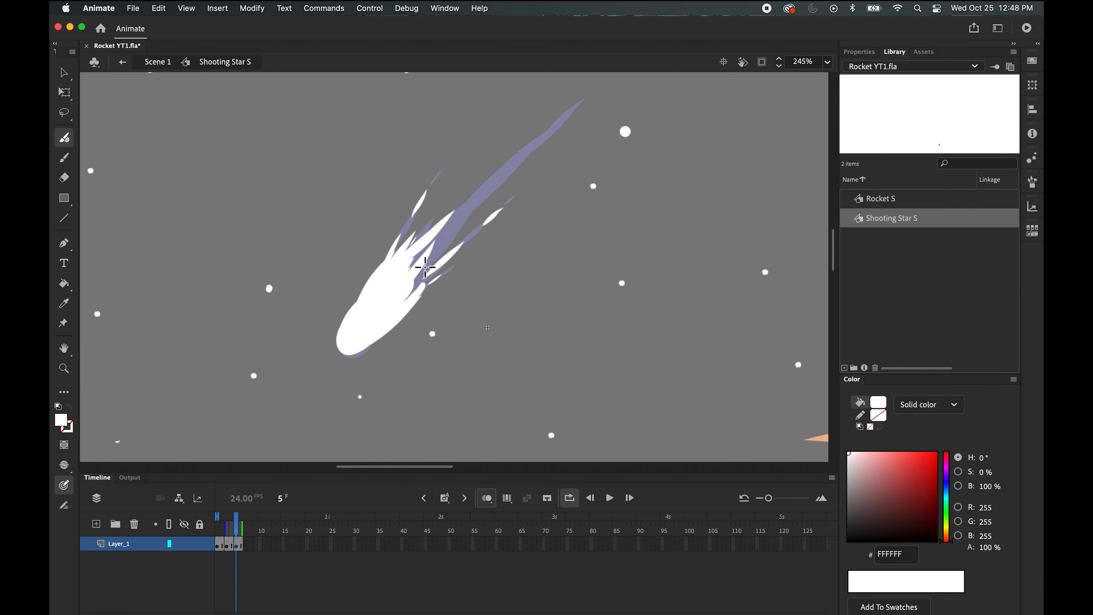
# Paint the long tapering tail on frame 5, undoing unsuitable strokes and extending its tip past the onion-skin outline
pyautogui.moveTo(391, 300)
pyautogui.mouseDown()
pyautogui.moveTo(430, 240)
pyautogui.moveTo(481, 187)
pyautogui.moveTo(411, 276)
pyautogui.moveTo(562, 112)
pyautogui.mouseUp()
pyautogui.press('super+z')
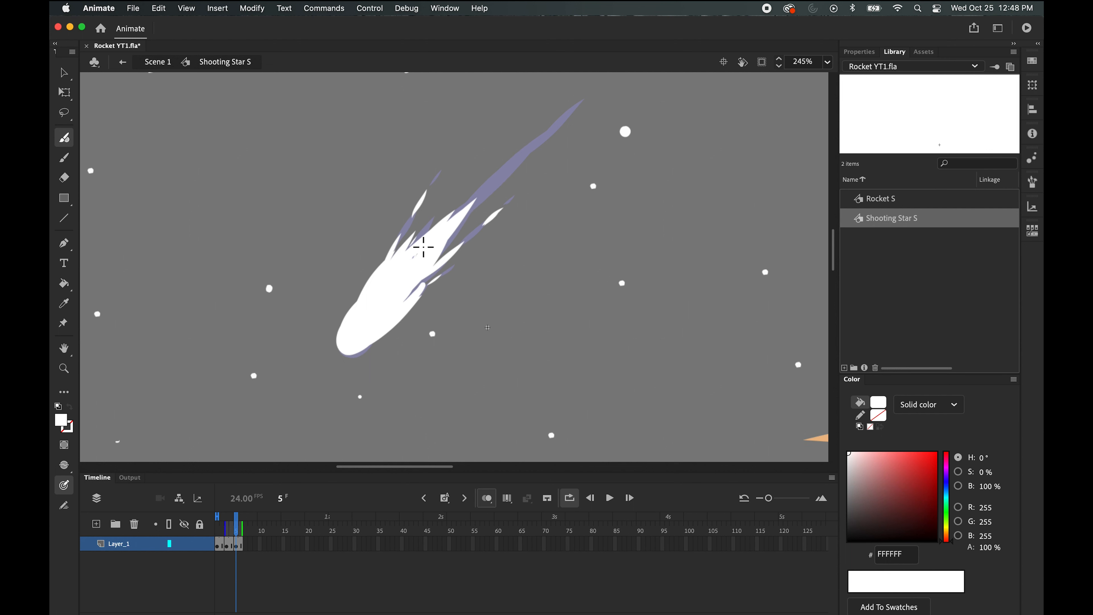
pyautogui.moveTo(415, 275); pyautogui.dragTo(512, 164)
pyautogui.moveTo(479, 199); pyautogui.dragTo(589, 83)
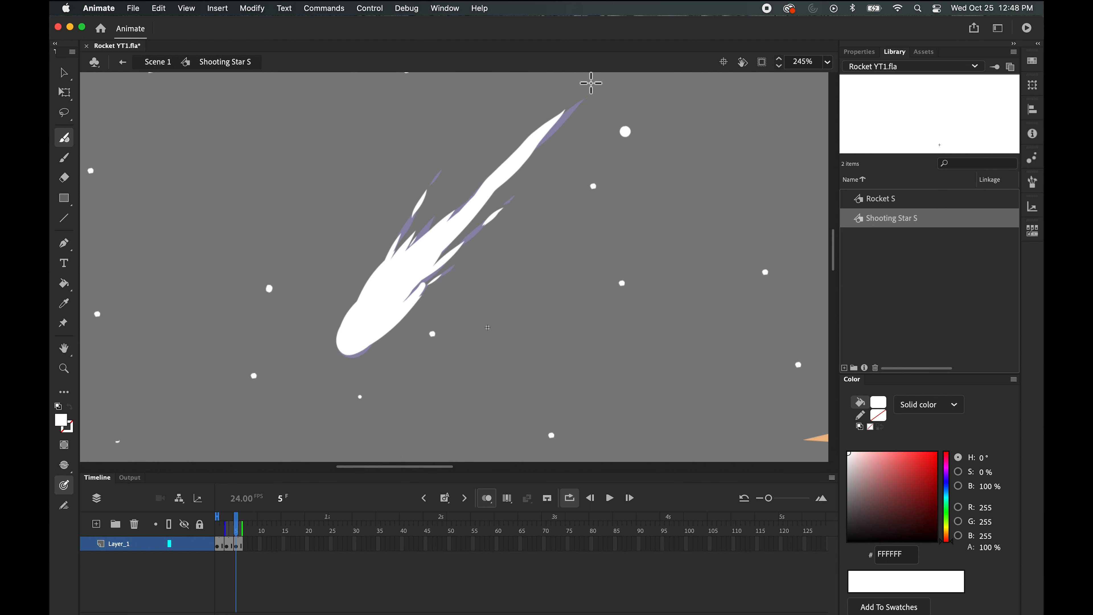
pyautogui.press('super+z')
pyautogui.moveTo(461, 216); pyautogui.dragTo(586, 101)
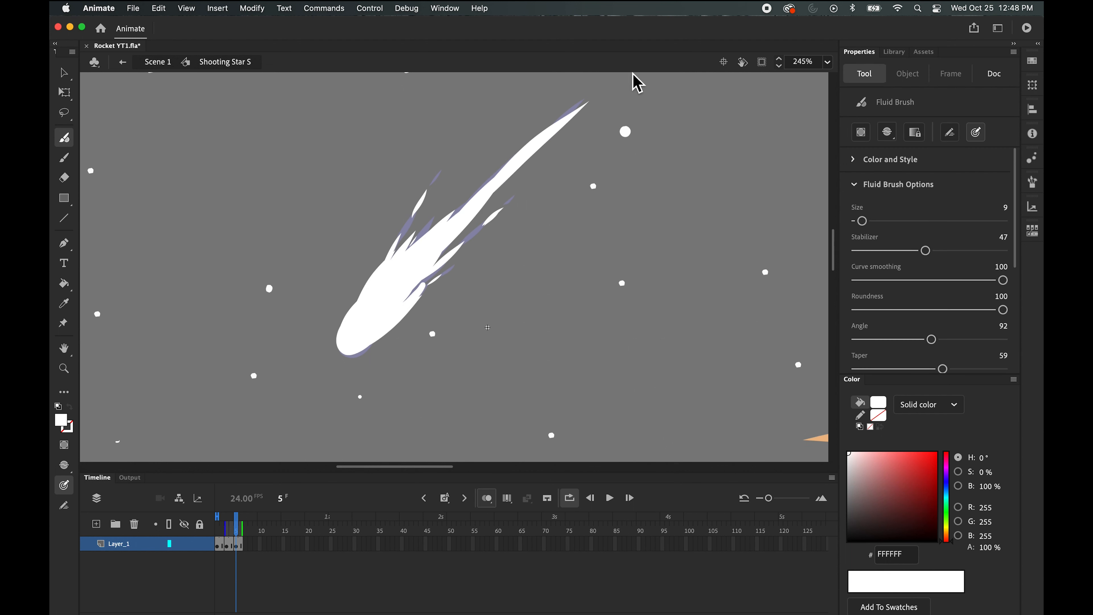
pyautogui.press('super+z')
pyautogui.moveTo(465, 218)
pyautogui.mouseDown()
pyautogui.moveTo(605, 72)
pyautogui.moveTo(592, 90)
pyautogui.mouseUp()
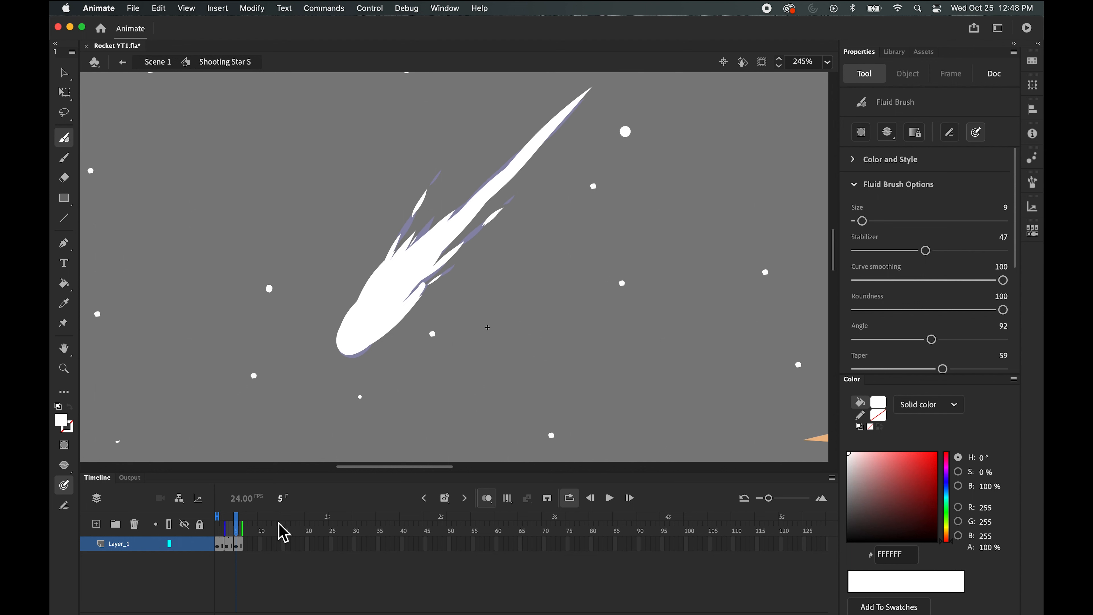
# Turn off onion skinning and touch up the gap along the lower side of the star's body on frame 5
pyautogui.click(487, 500)
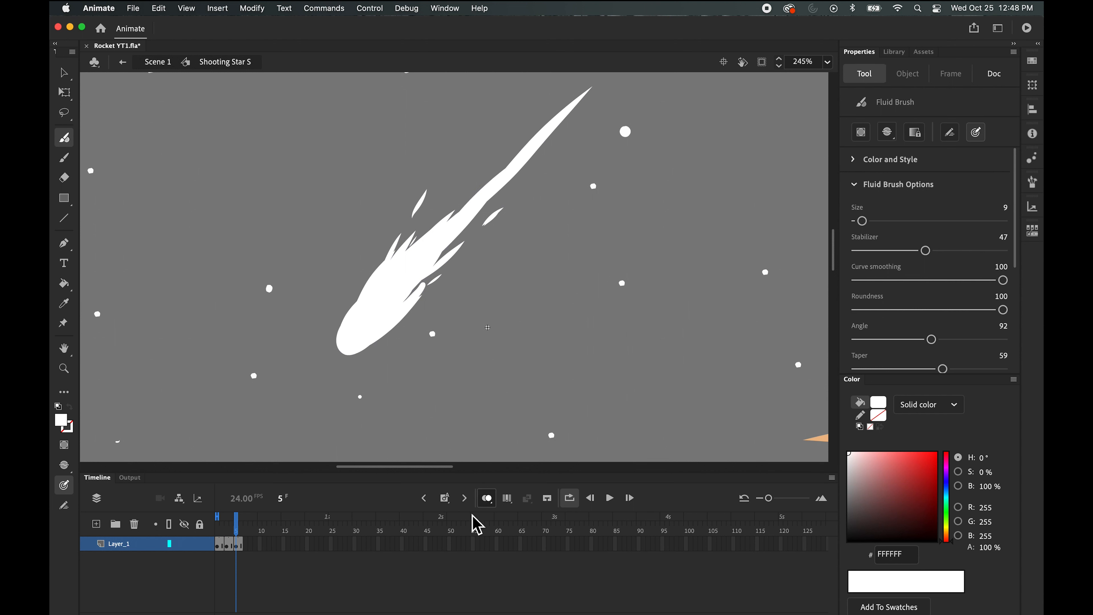
pyautogui.moveTo(236, 523)
pyautogui.mouseDown()
pyautogui.moveTo(220, 529)
pyautogui.moveTo(237, 525)
pyautogui.mouseUp()
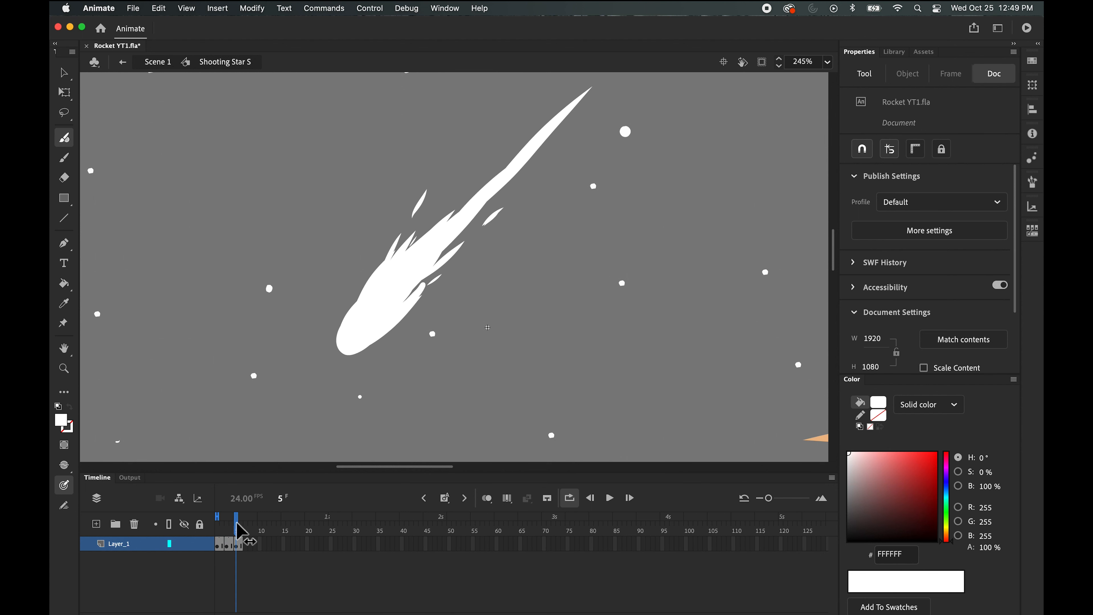
pyautogui.moveTo(401, 299); pyautogui.dragTo(413, 291)
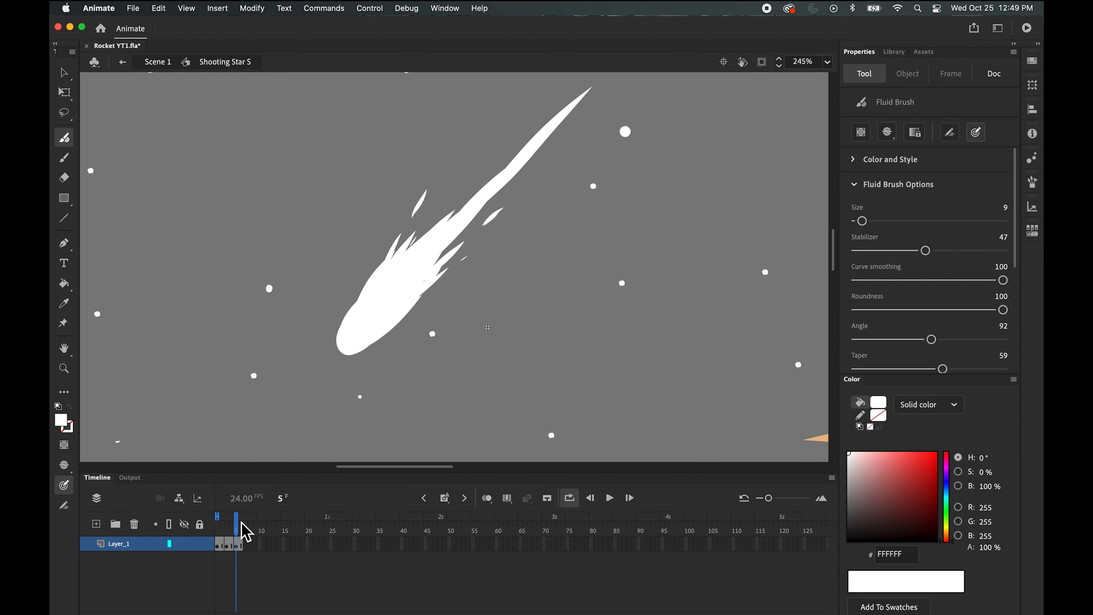
# Set the symbol's loop range to frames 1 through 6 and play the flickering tail animation in a loop
pyautogui.moveTo(246, 532); pyautogui.dragTo(217, 521)
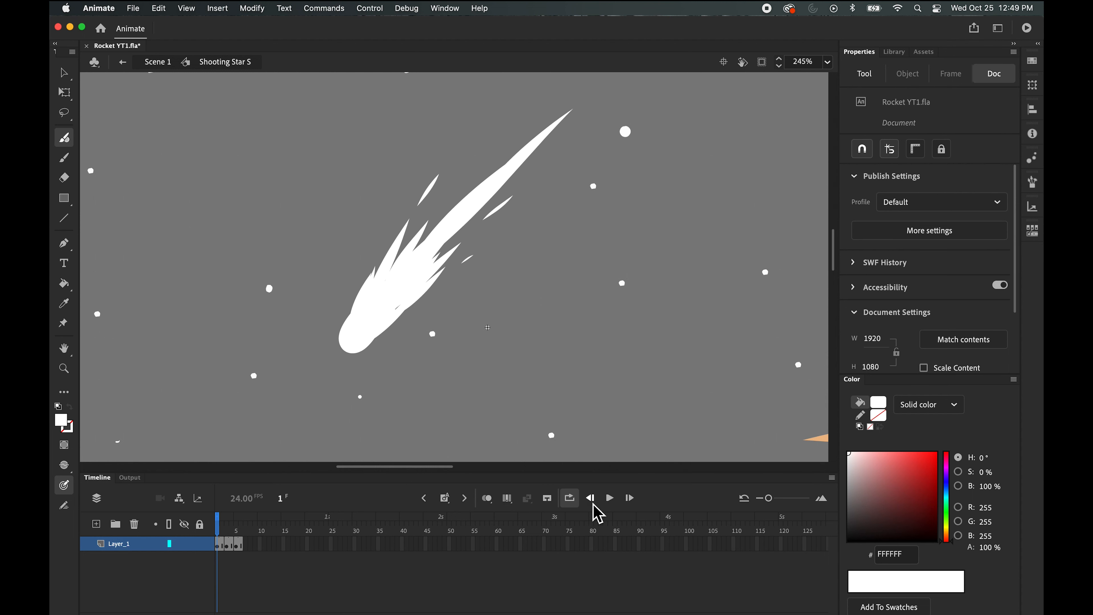
pyautogui.click(570, 499)
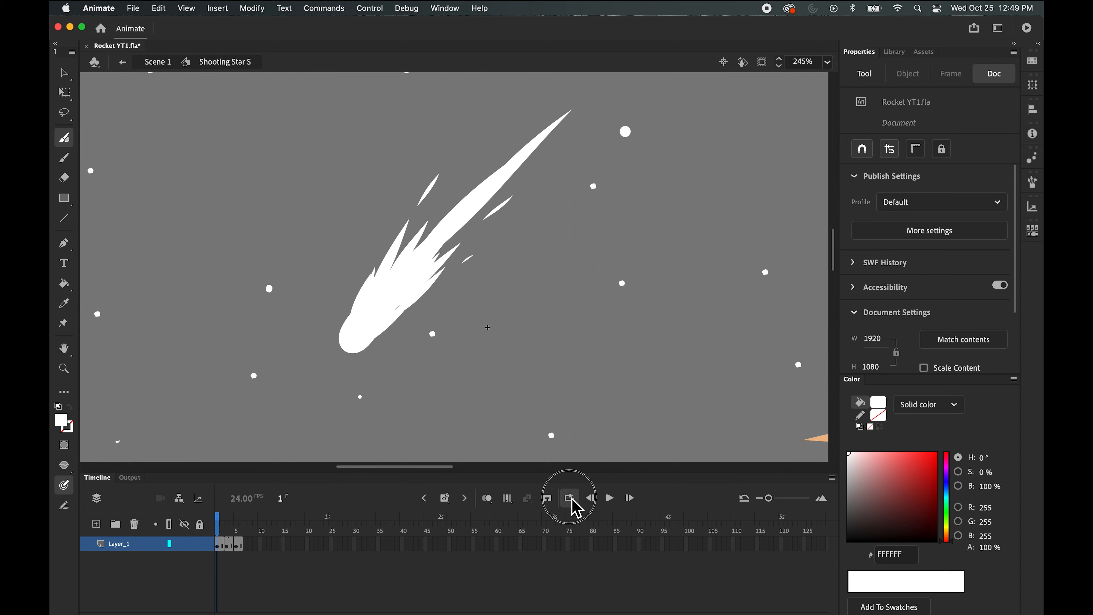
pyautogui.moveTo(221, 528); pyautogui.dragTo(252, 523)
pyautogui.click(571, 502)
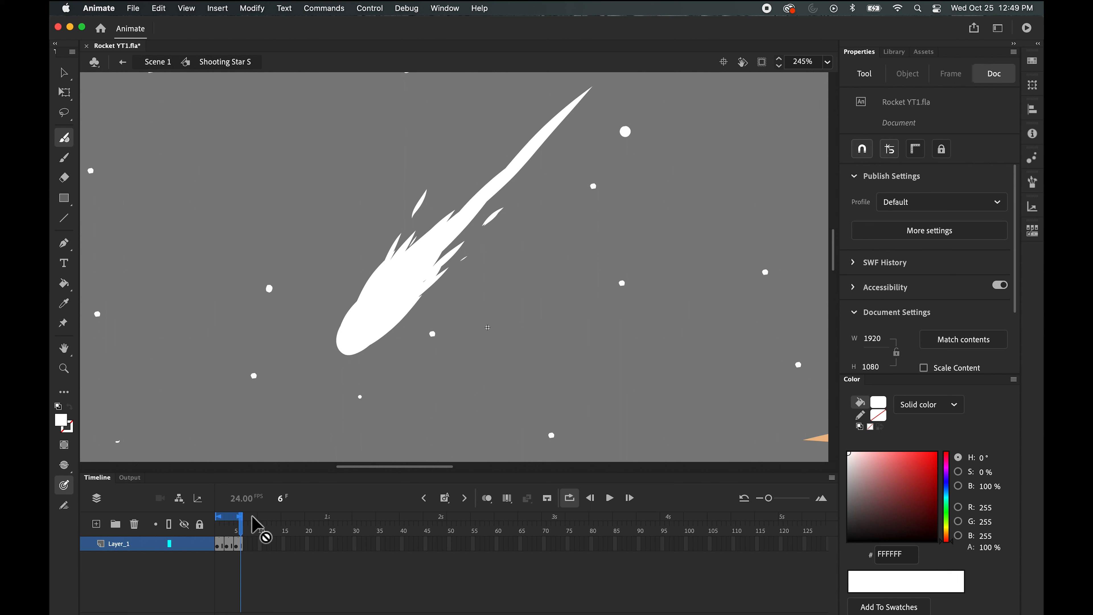
pyautogui.click(611, 499)
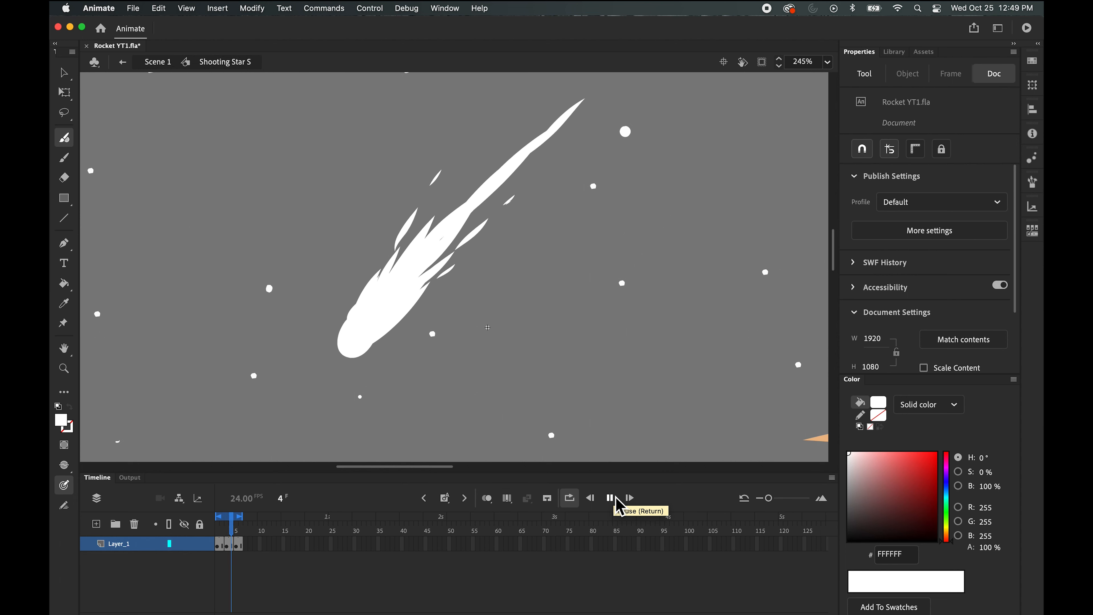
pyautogui.click(609, 499)
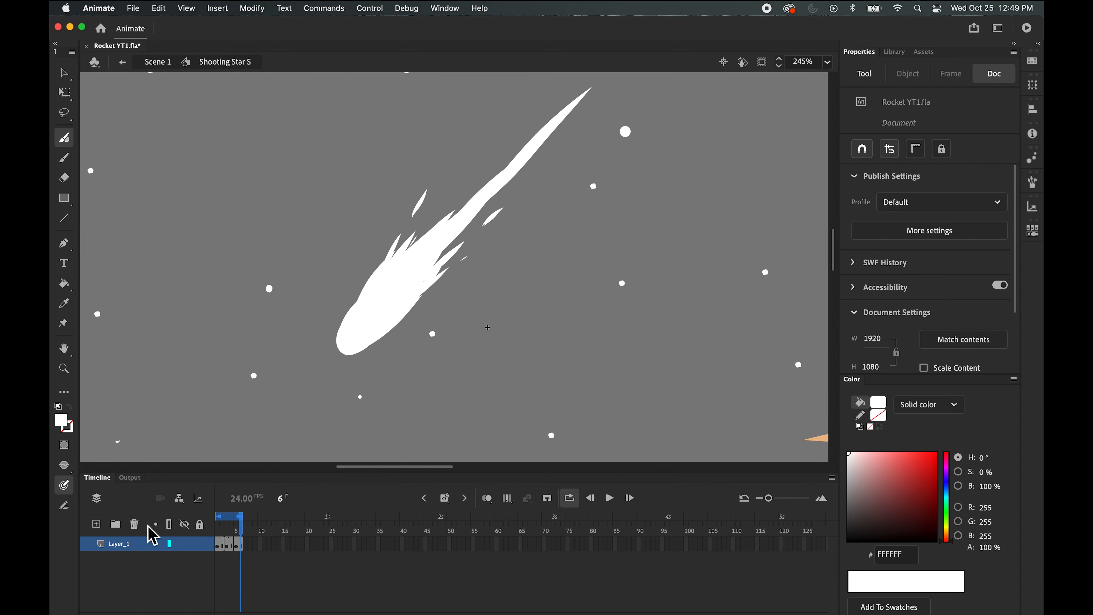
# Return to Scene 1 and move the shooting star above the stage's upper edge at frame 77, to about X 1085, Y -41
pyautogui.click(123, 63)
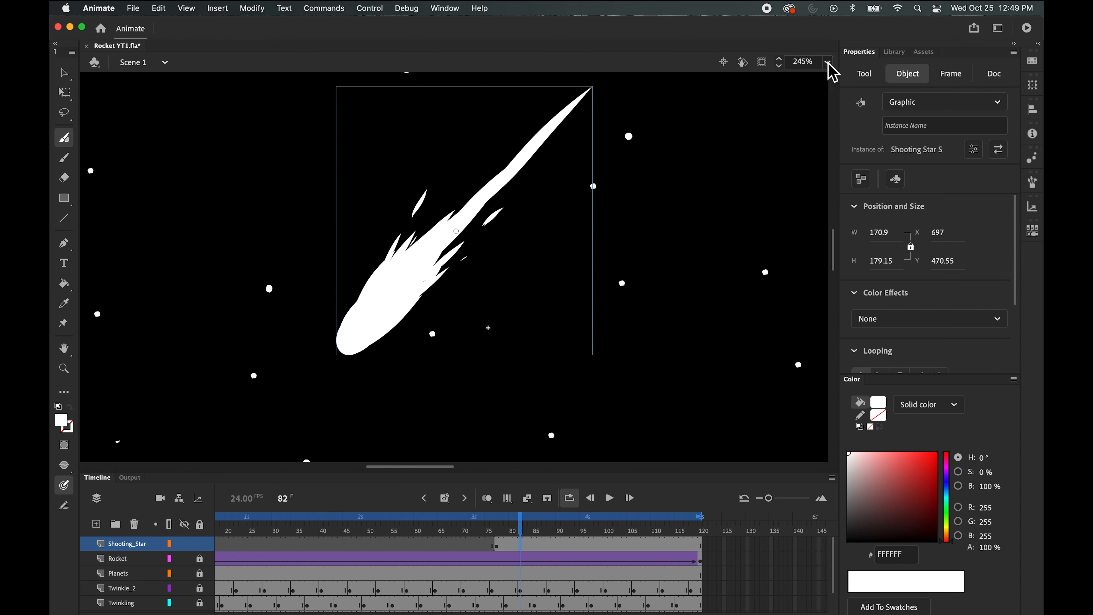
pyautogui.click(828, 63)
pyautogui.click(850, 81)
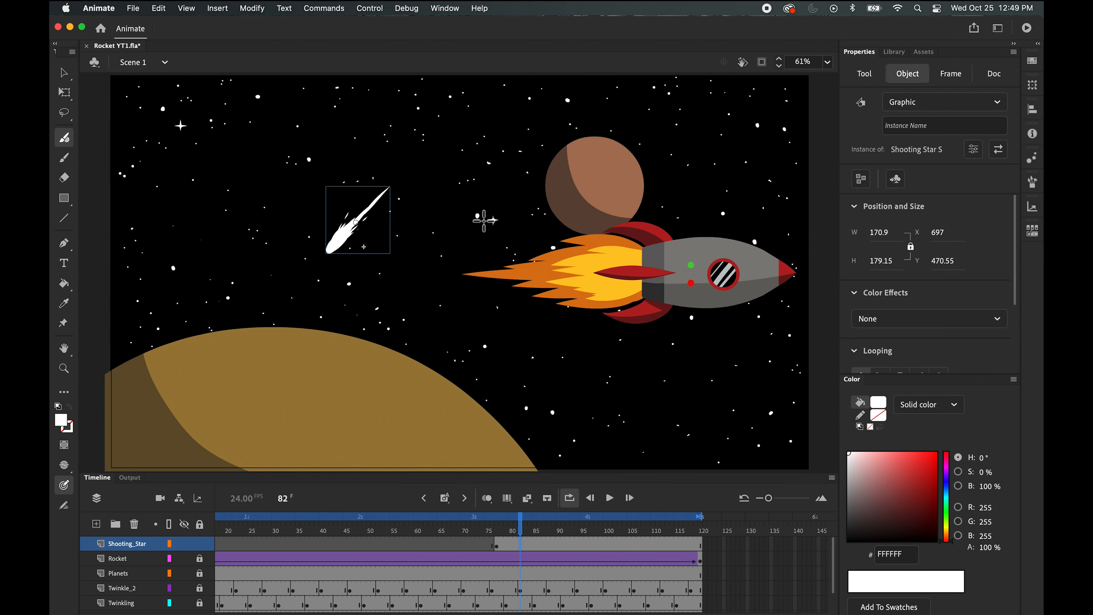
pyautogui.click(828, 63)
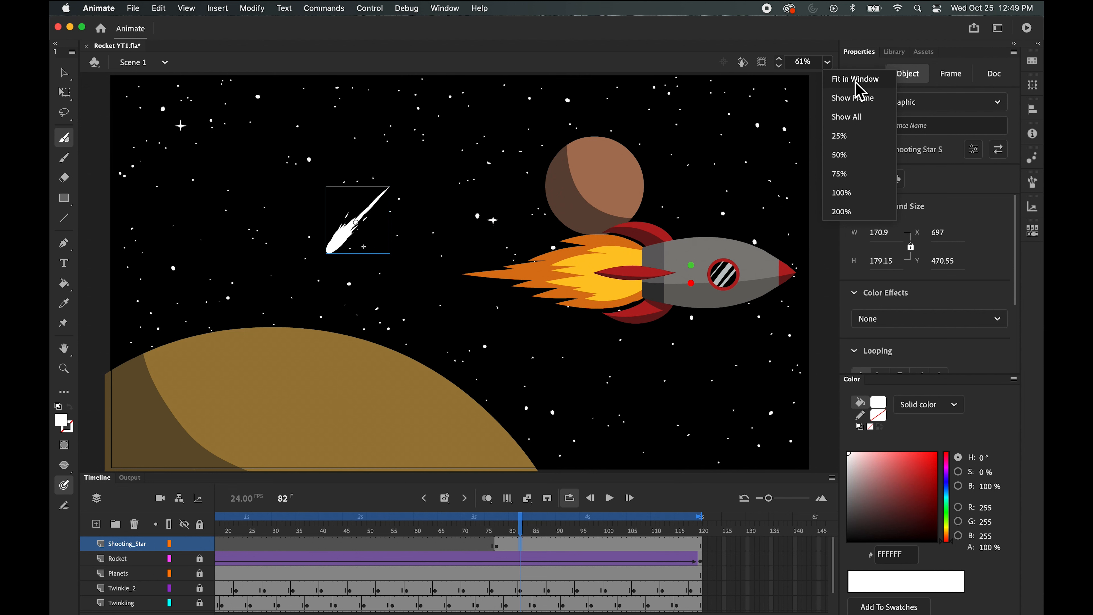
pyautogui.click(855, 117)
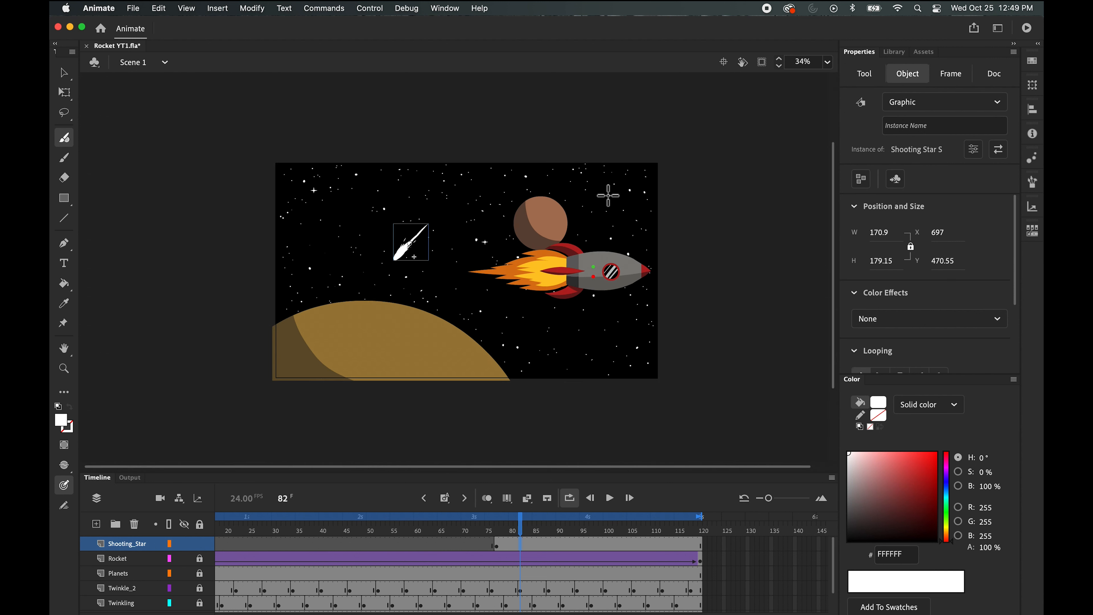
pyautogui.press('super+equal')
pyautogui.moveTo(535, 170); pyautogui.dragTo(384, 174)
pyautogui.moveTo(523, 536); pyautogui.dragTo(497, 533)
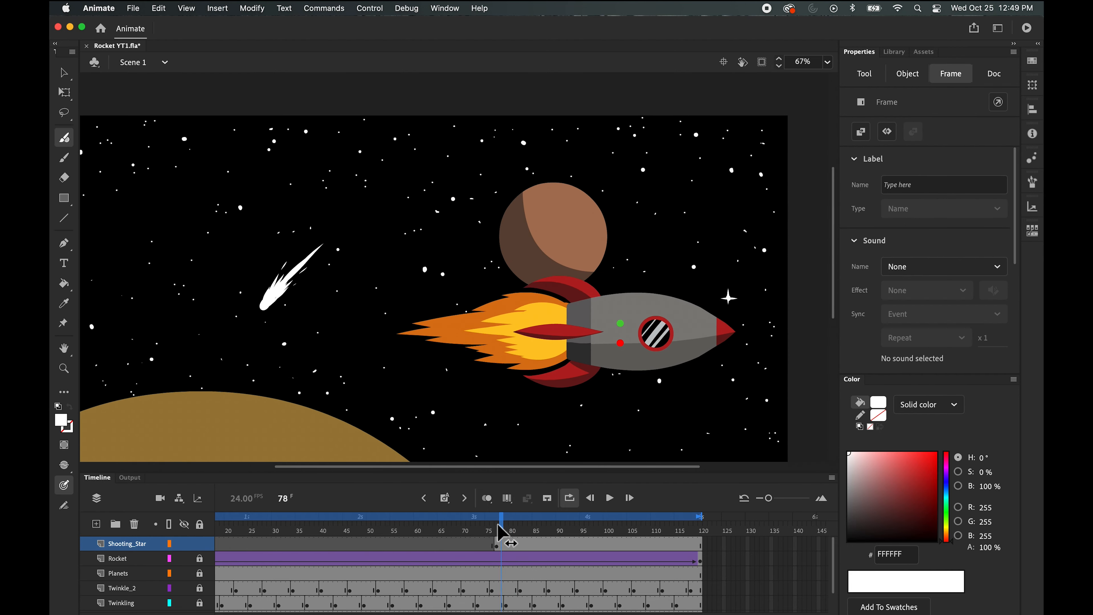
pyautogui.click(63, 75)
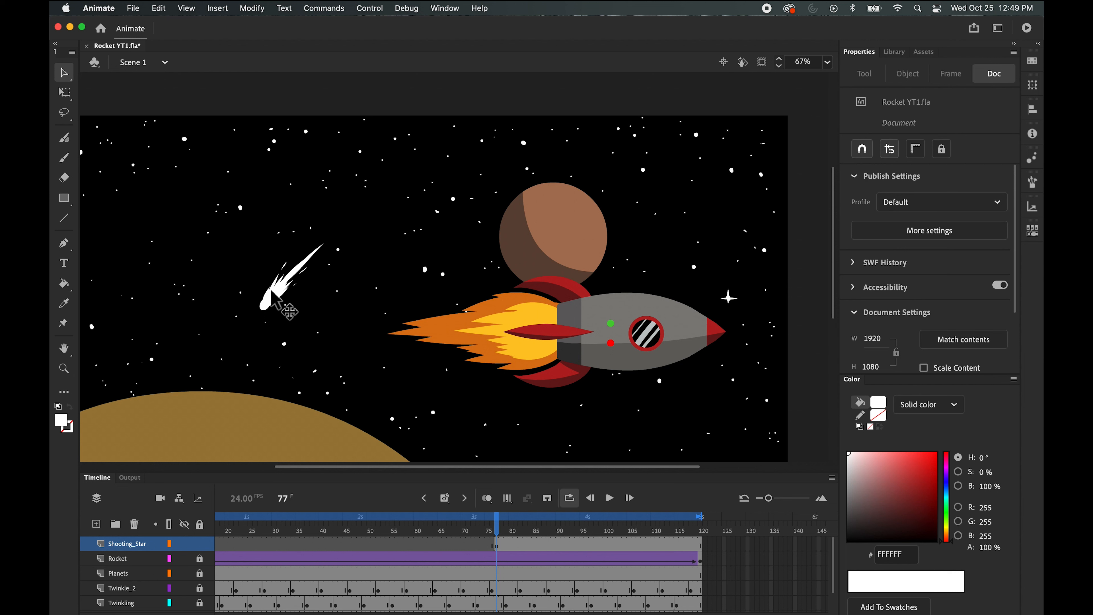
pyautogui.moveTo(272, 293); pyautogui.dragTo(420, 88)
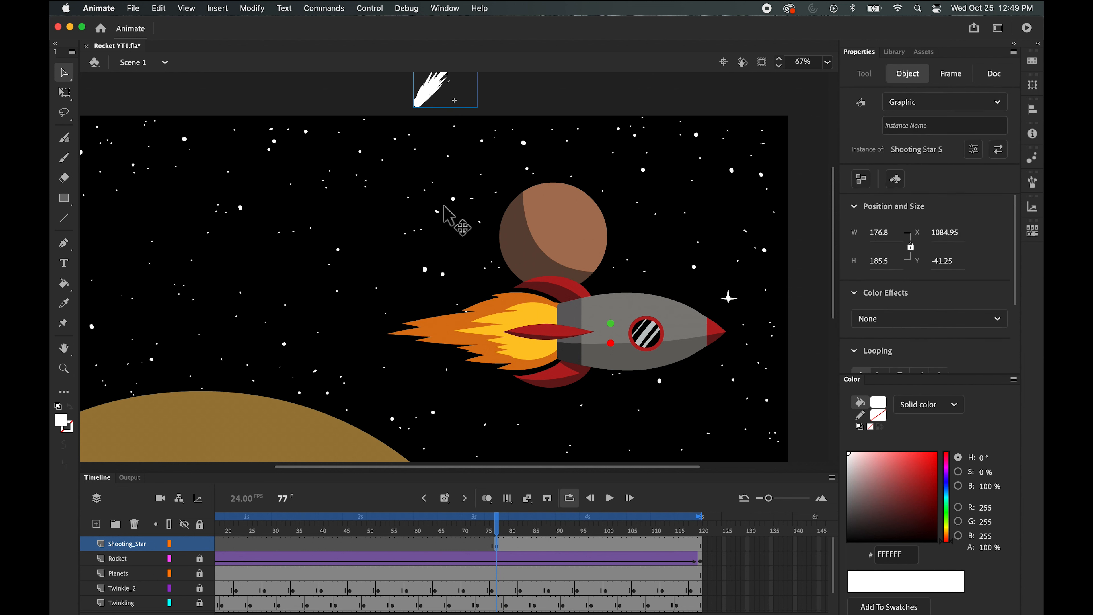
# Insert a keyframe at frame 120 on the Shooting_Star layer and move the star to the stage's lower-left corner, about X 103, Y 1162
pyautogui.moveTo(497, 528); pyautogui.dragTo(702, 530)
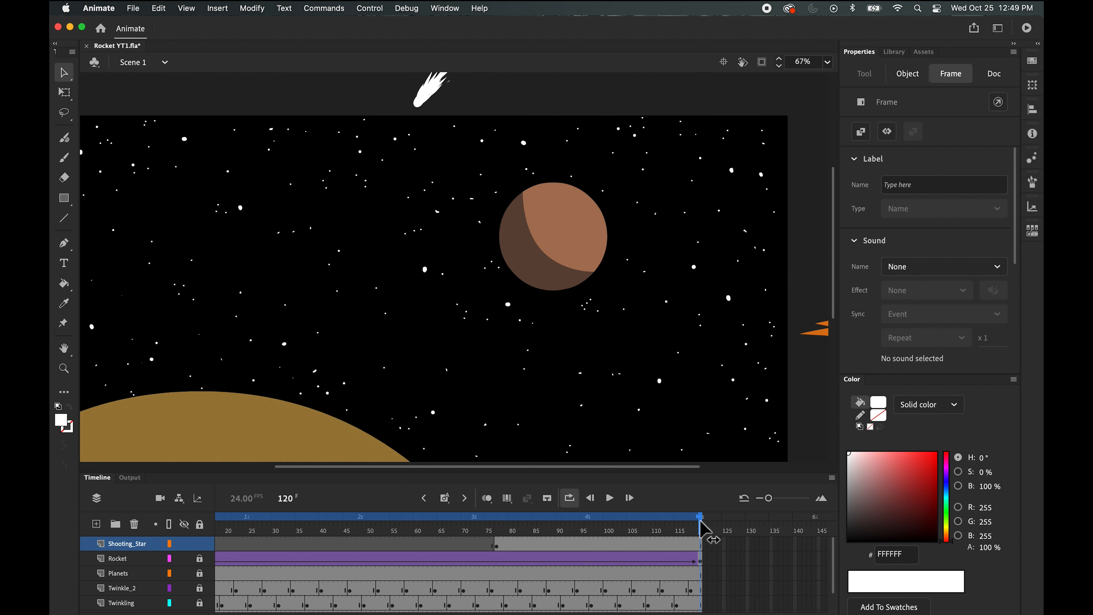
pyautogui.click(700, 546)
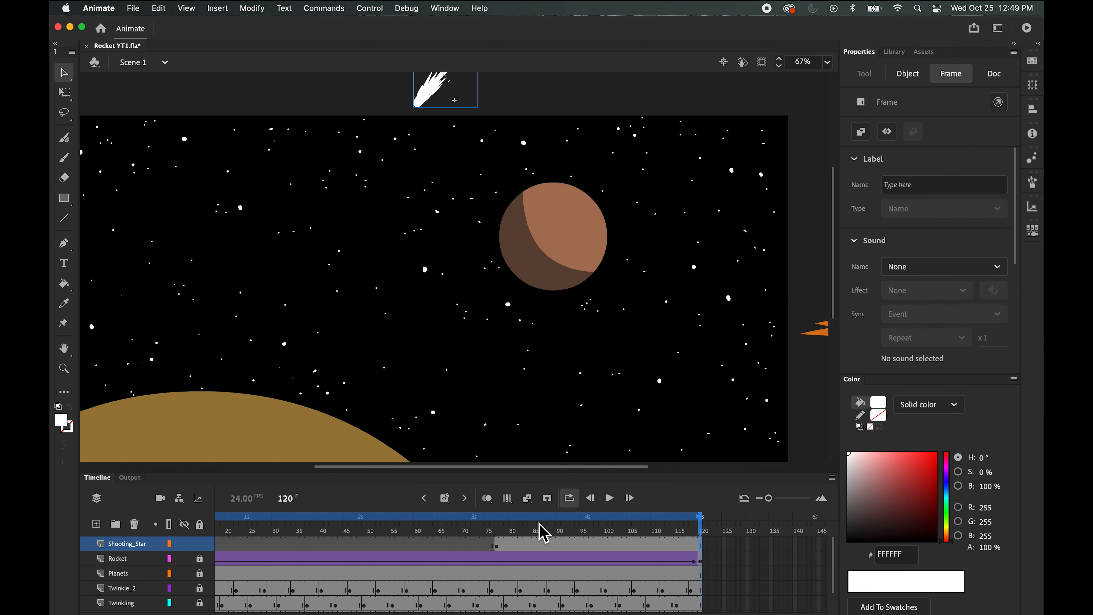
pyautogui.click(445, 502)
pyautogui.click(457, 518)
pyautogui.moveTo(362, 372); pyautogui.dragTo(485, 234)
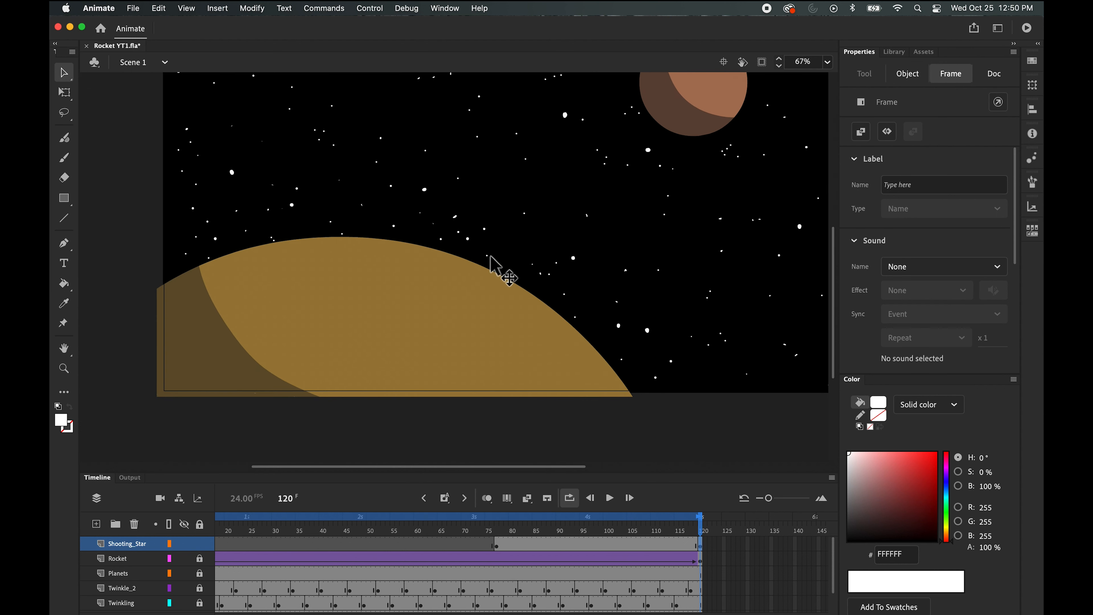
pyautogui.press('super+minus')
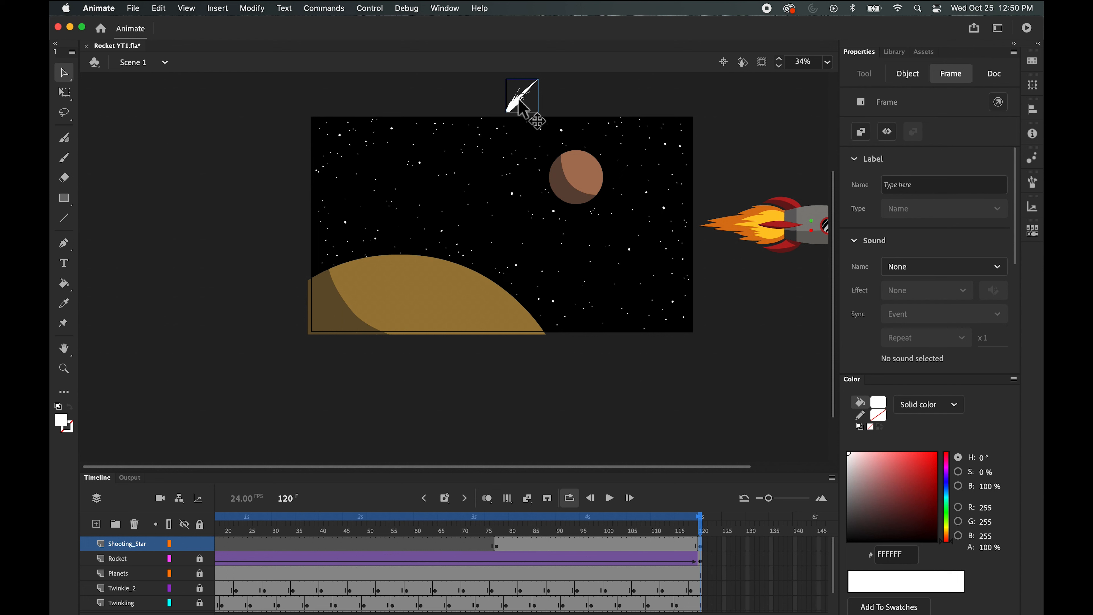
pyautogui.click(264, 208)
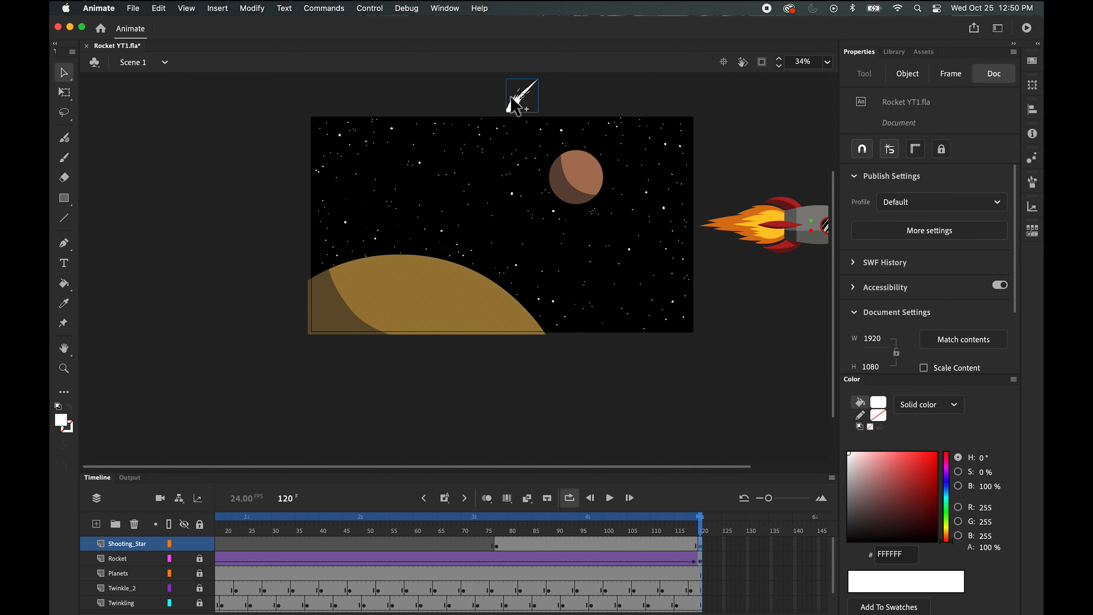
pyautogui.moveTo(512, 98); pyautogui.dragTo(317, 343)
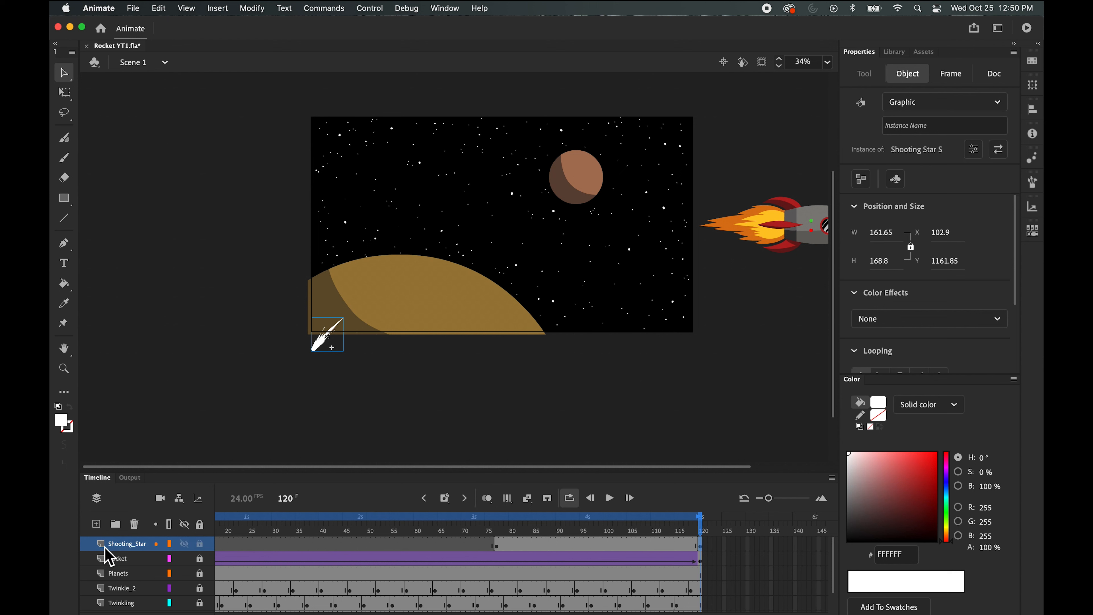
# Place the Shooting_Star layer directly below Planets and create a classic tween between its keyframes at frames 77 and 120
pyautogui.moveTo(110, 545); pyautogui.dragTo(116, 586)
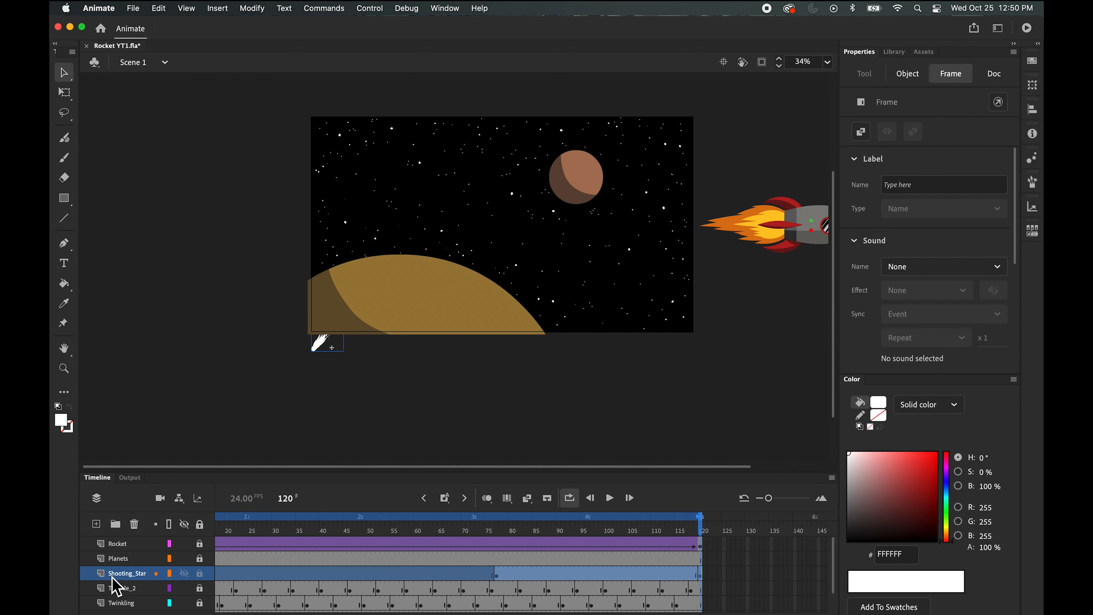
pyautogui.click(621, 573)
pyautogui.rightClick(620, 572)
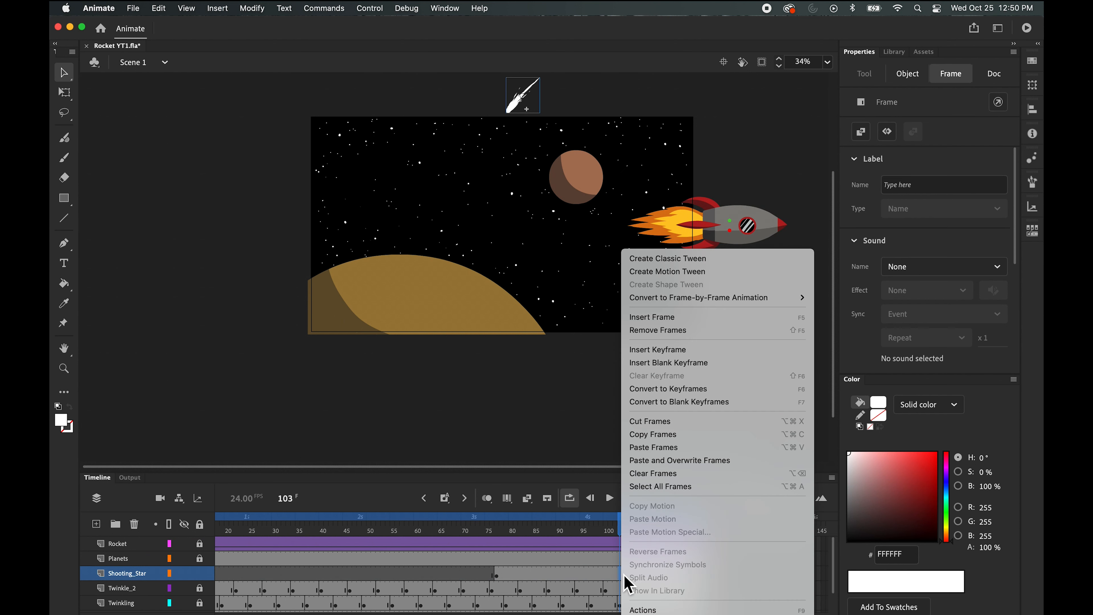
pyautogui.click(671, 262)
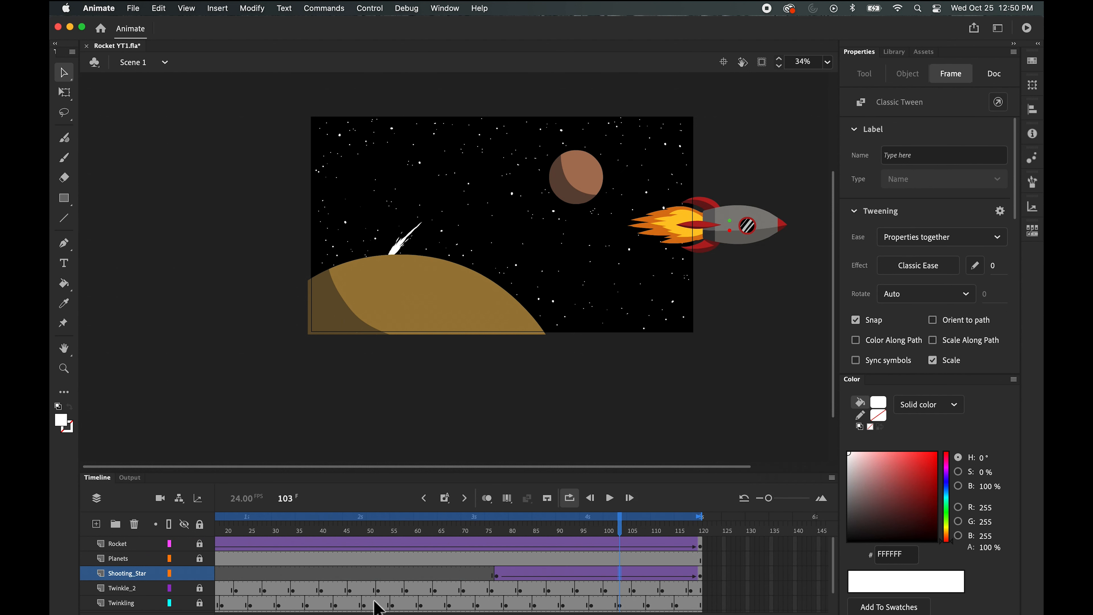
# Play the Scene 1 animation to review the shooting star's flight behind the planet
pyautogui.moveTo(618, 522); pyautogui.dragTo(459, 544)
pyautogui.click(611, 500)
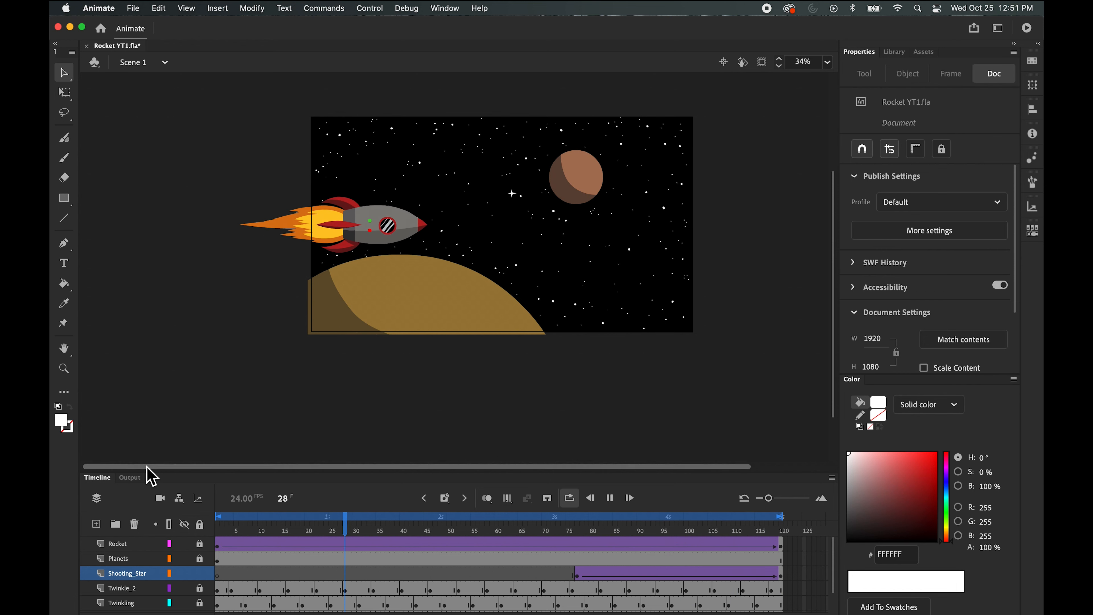
# Stop playback and move the Shooting_Star layer's end keyframe to frame 101 to shorten its tween
pyautogui.click(609, 498)
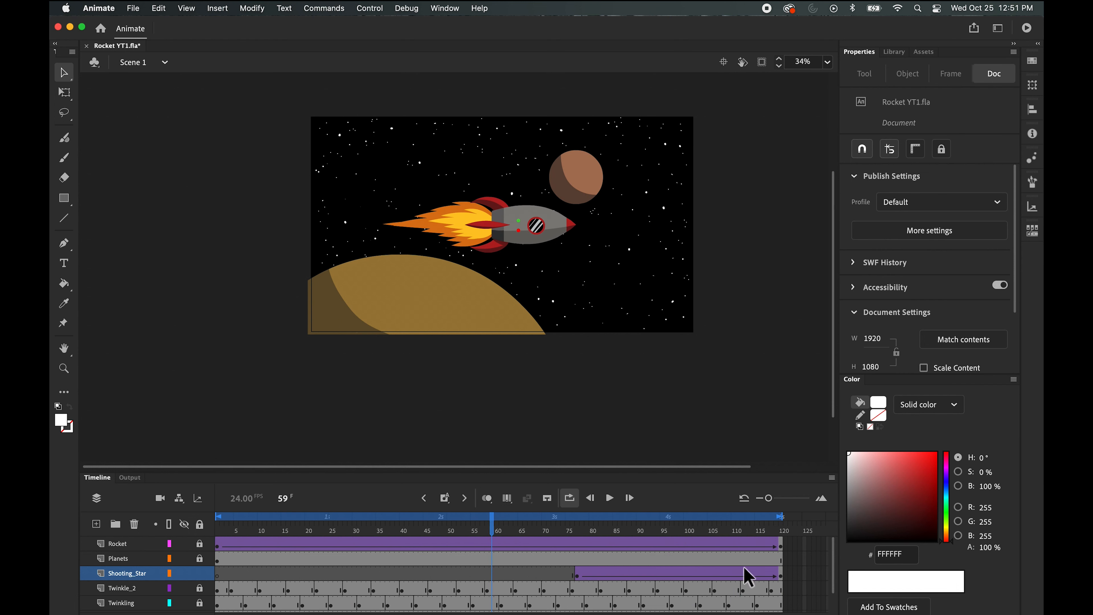
pyautogui.moveTo(779, 575); pyautogui.dragTo(709, 580)
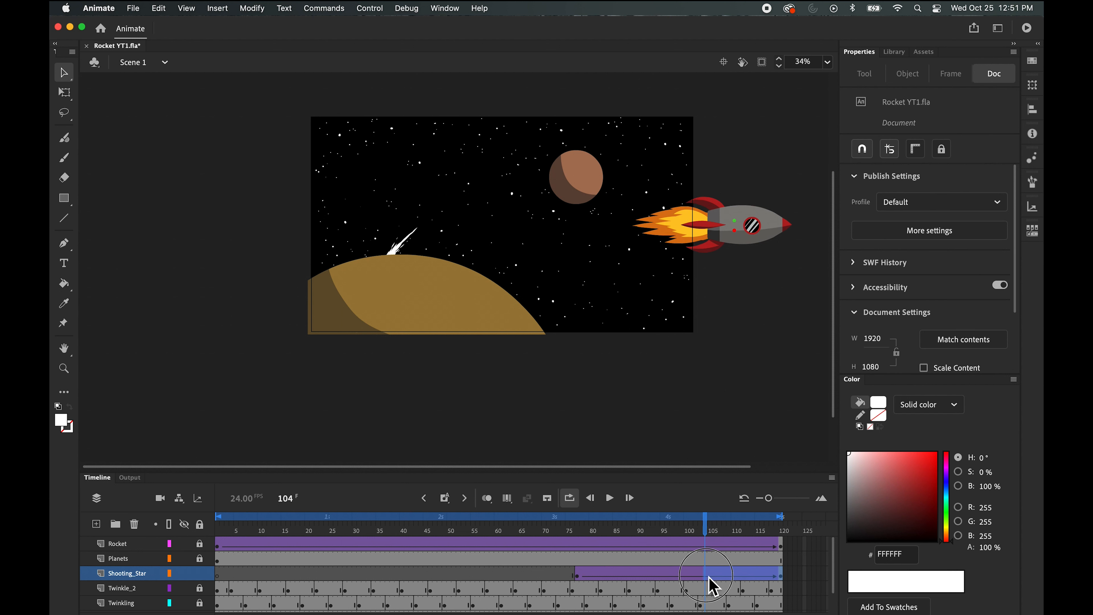
pyautogui.click(779, 573)
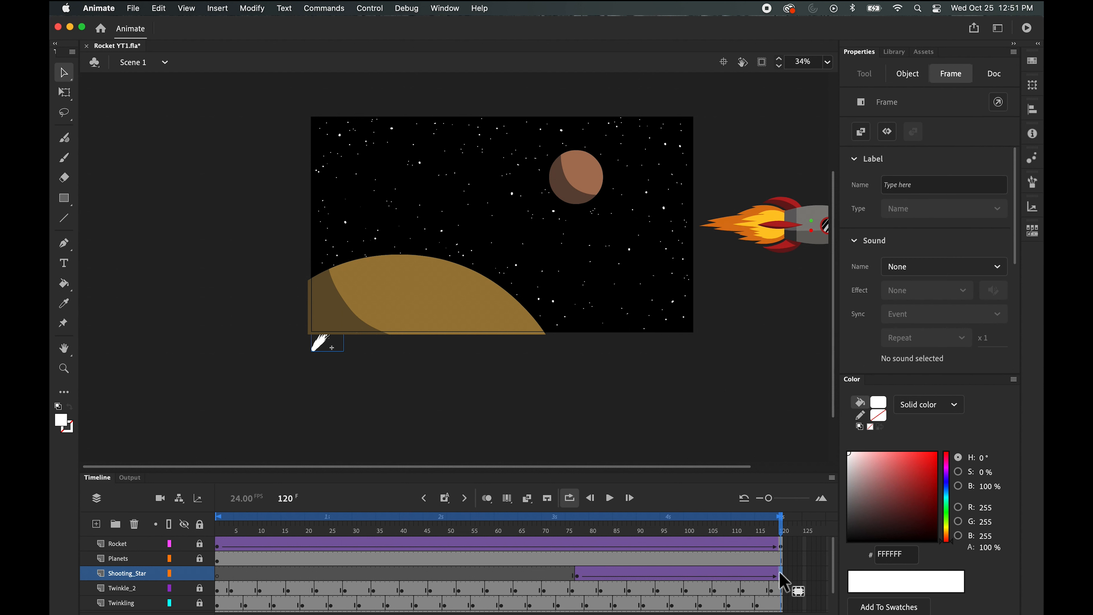
pyautogui.click(688, 574)
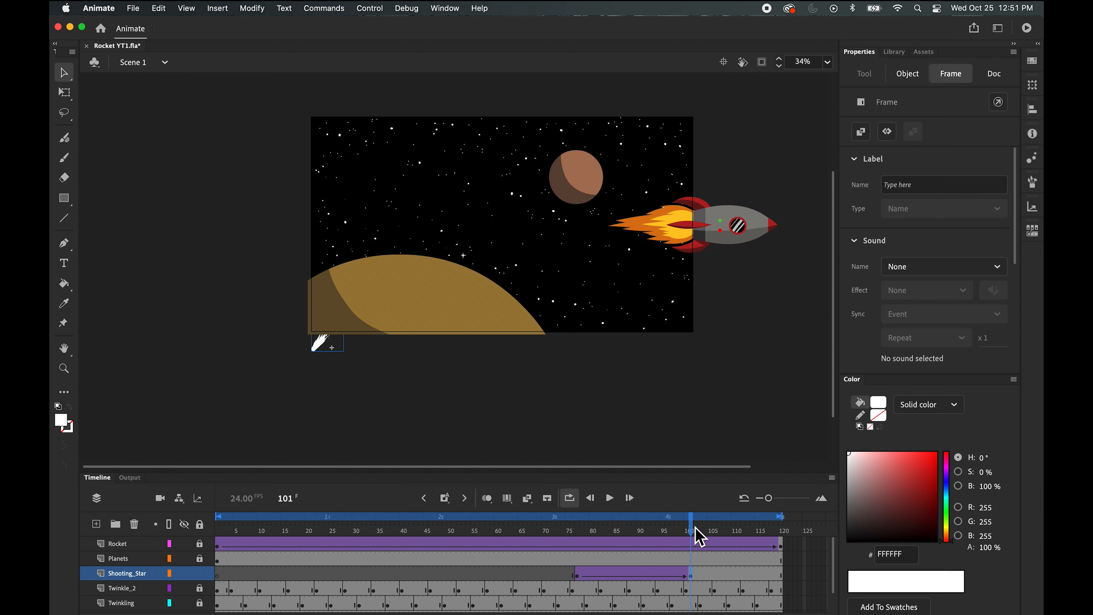
# Play the animation from shortly before the shooting star's entrance to review its shortened flight, and stop playback
pyautogui.moveTo(692, 531); pyautogui.dragTo(540, 534)
pyautogui.click(611, 499)
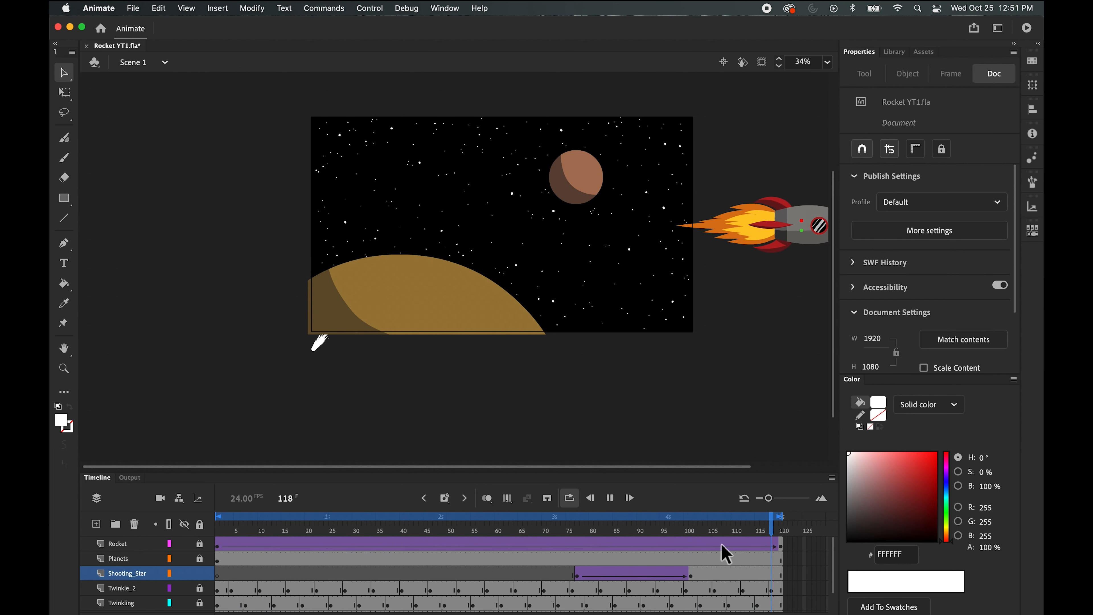
pyautogui.click(609, 499)
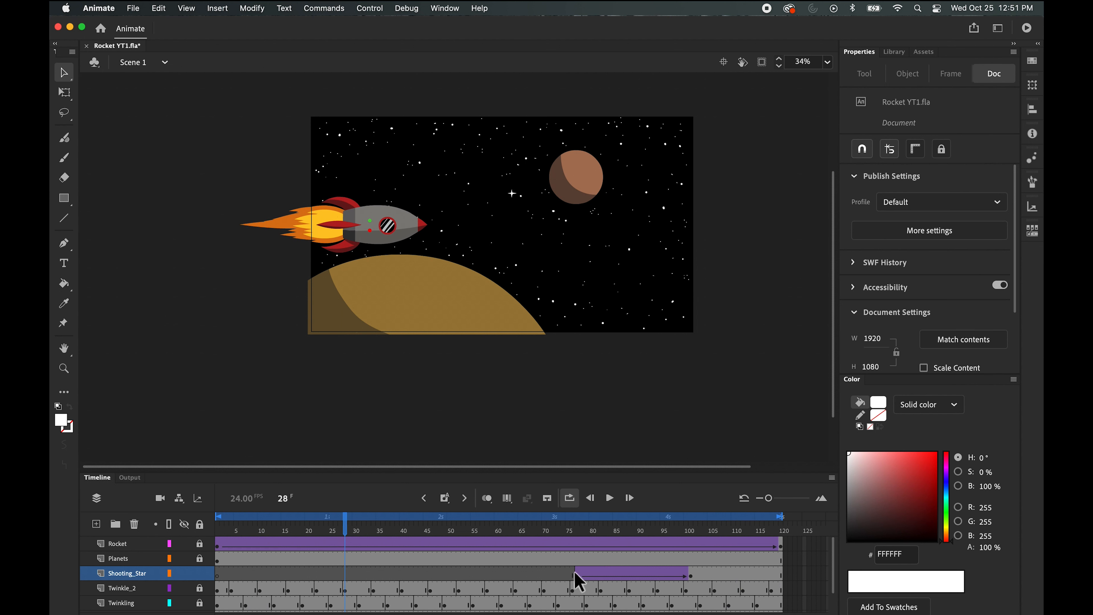
# Shift the Shooting_Star tween earlier by moving its start keyframe to frame 67 and its end keyframe to frame 91
pyautogui.moveTo(581, 579); pyautogui.dragTo(552, 575)
pyautogui.click(604, 574)
pyautogui.click(529, 577)
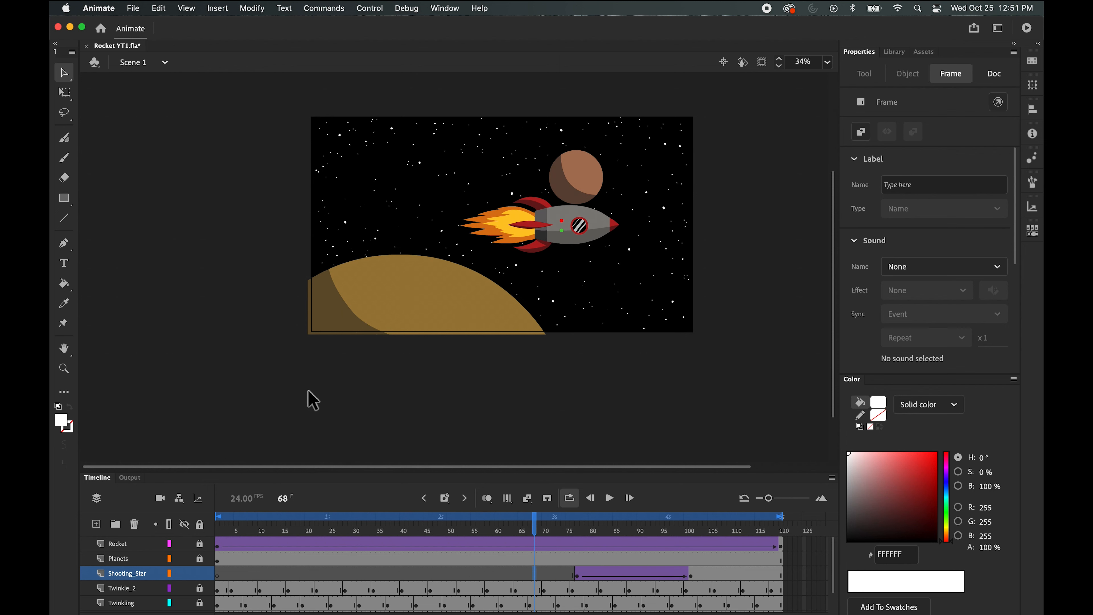
pyautogui.click(313, 400)
pyautogui.click(577, 576)
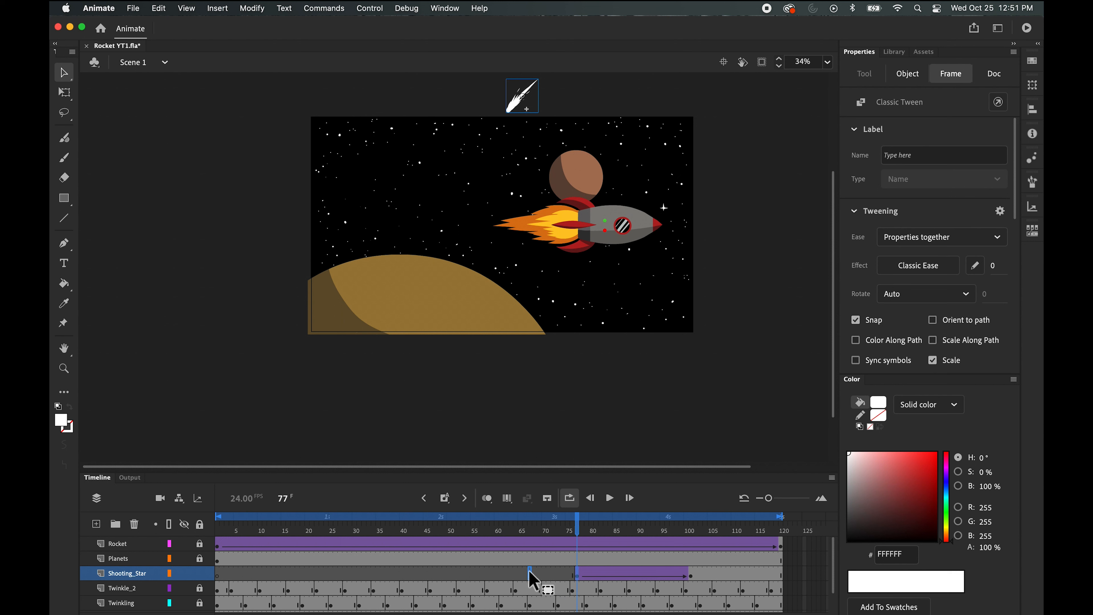
pyautogui.moveTo(530, 573); pyautogui.dragTo(531, 573)
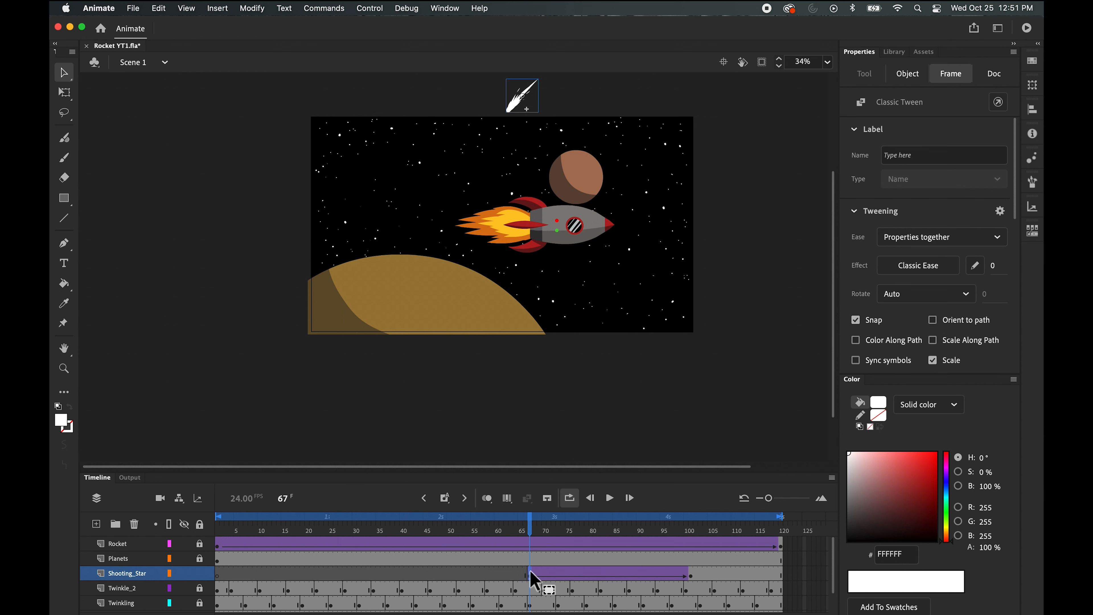
pyautogui.click(691, 574)
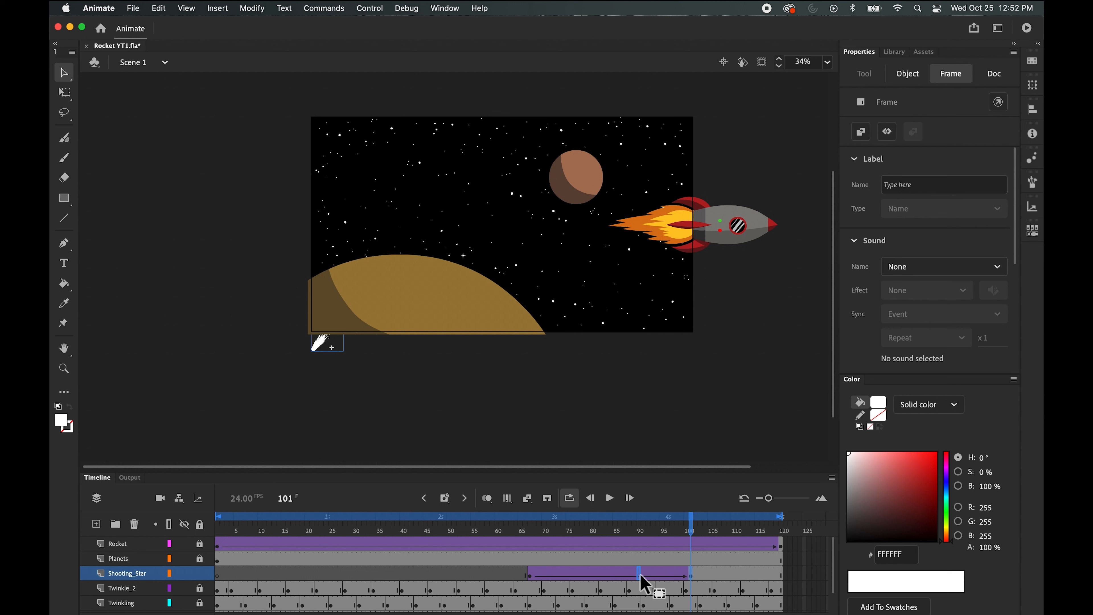
pyautogui.moveTo(641, 576); pyautogui.dragTo(643, 575)
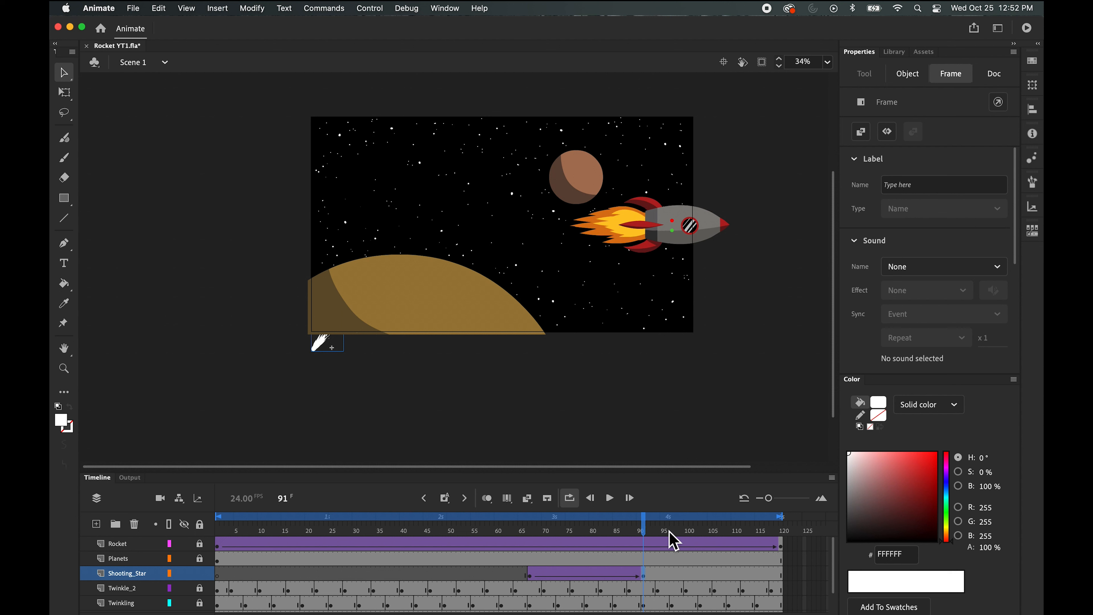
# Play the animation from about frame 63 to check the shooting star's new timing, and stop playback
pyautogui.moveTo(651, 532); pyautogui.dragTo(511, 523)
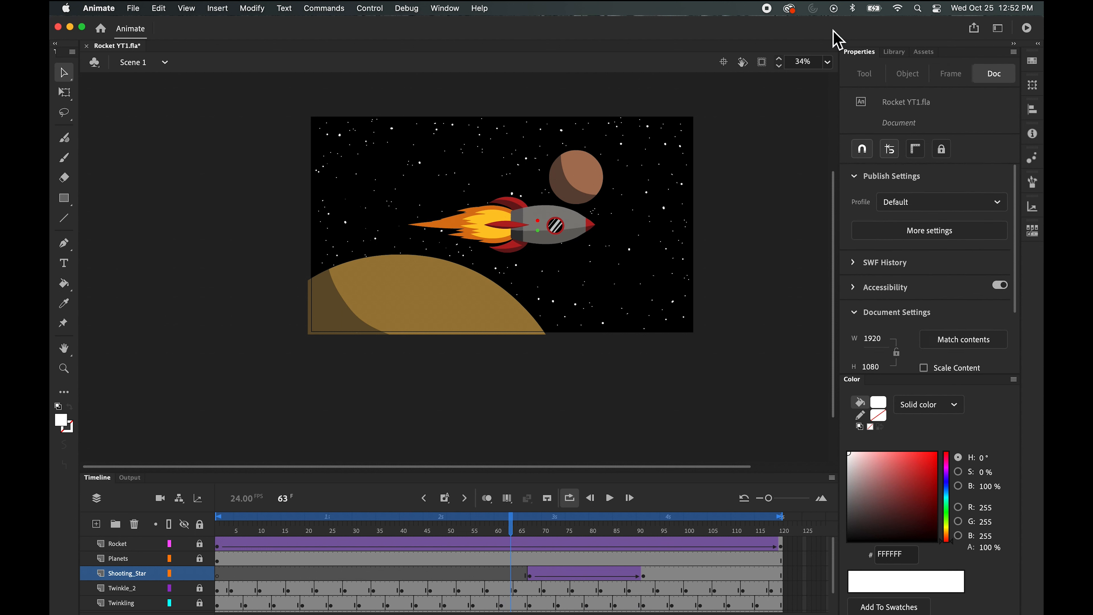
pyautogui.click(610, 499)
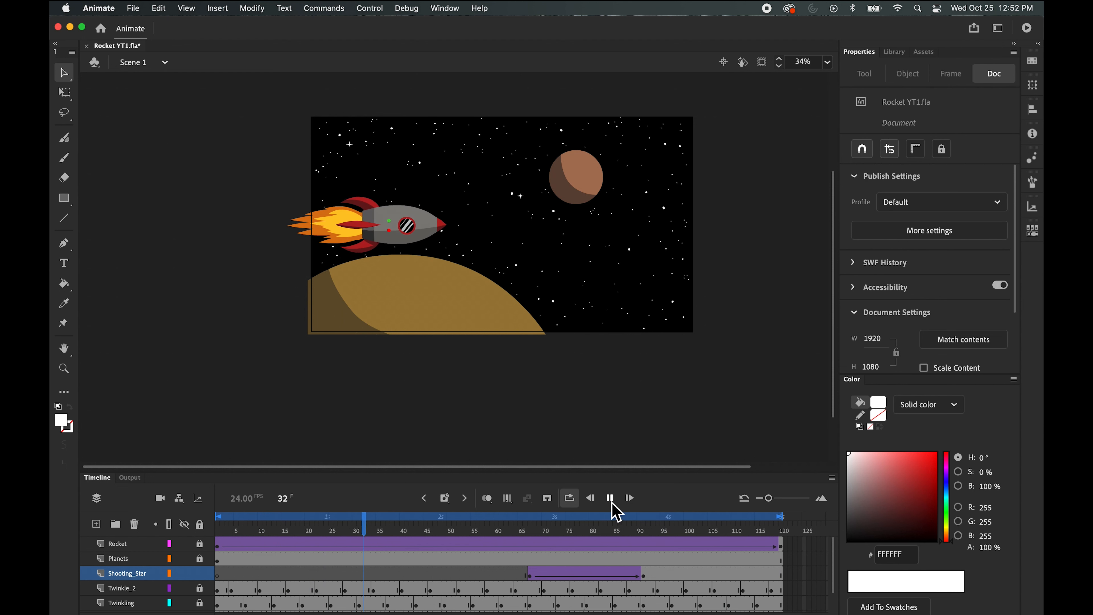
pyautogui.click(611, 498)
# Enlarge the stage view to 61% and play the whole animation from frame 1 for a final review
pyautogui.click(827, 62)
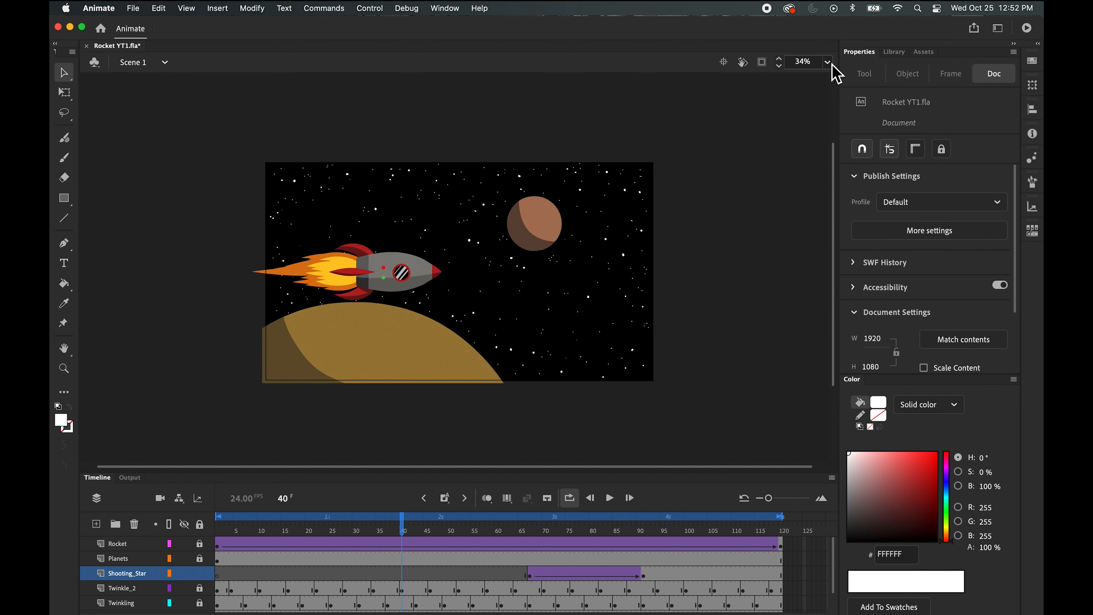
pyautogui.click(850, 80)
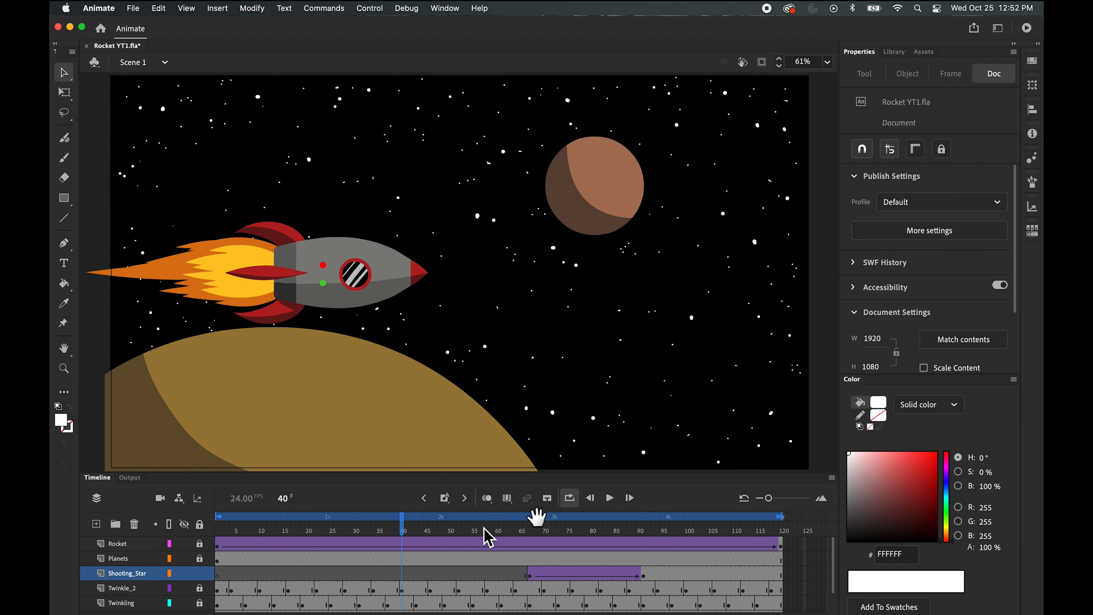
pyautogui.moveTo(390, 523); pyautogui.dragTo(180, 525)
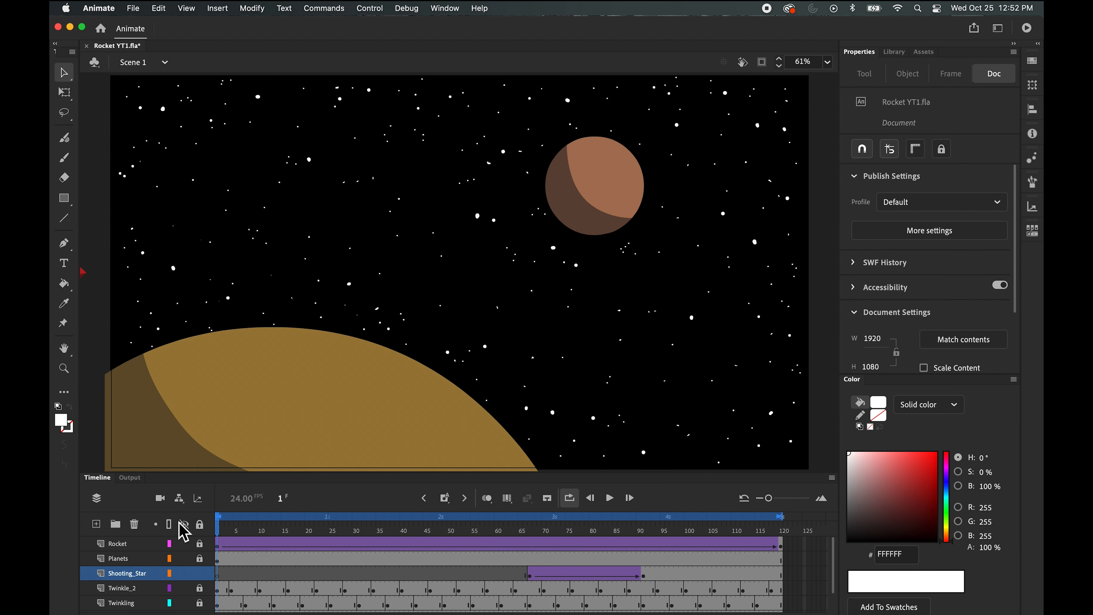
pyautogui.click(609, 498)
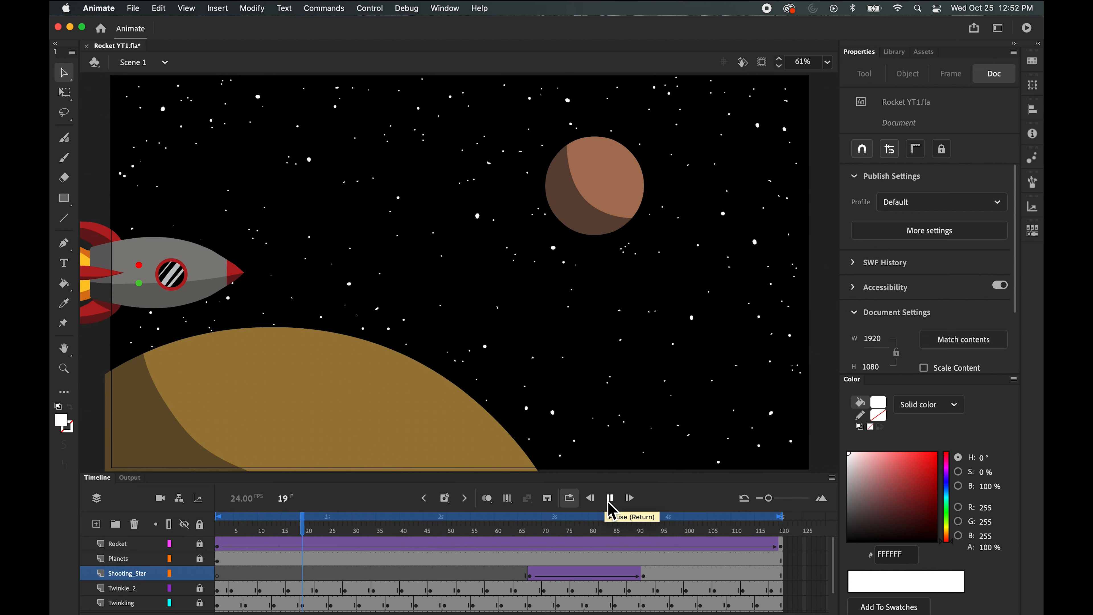